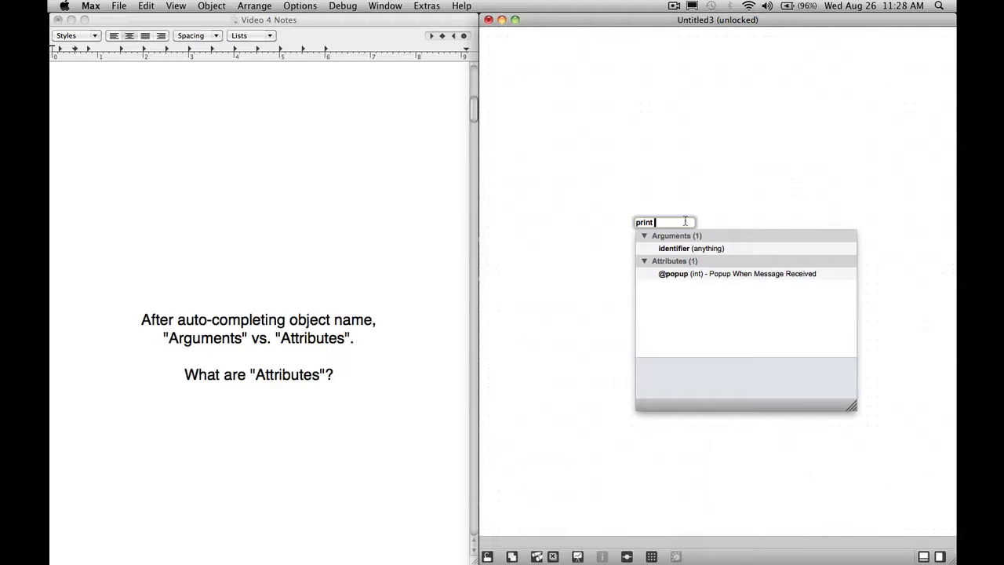
Step: Give the print object a first name as its identifier argument and connect a message box reading "party" to its inlet
text(Tiffany)
click(638, 188)
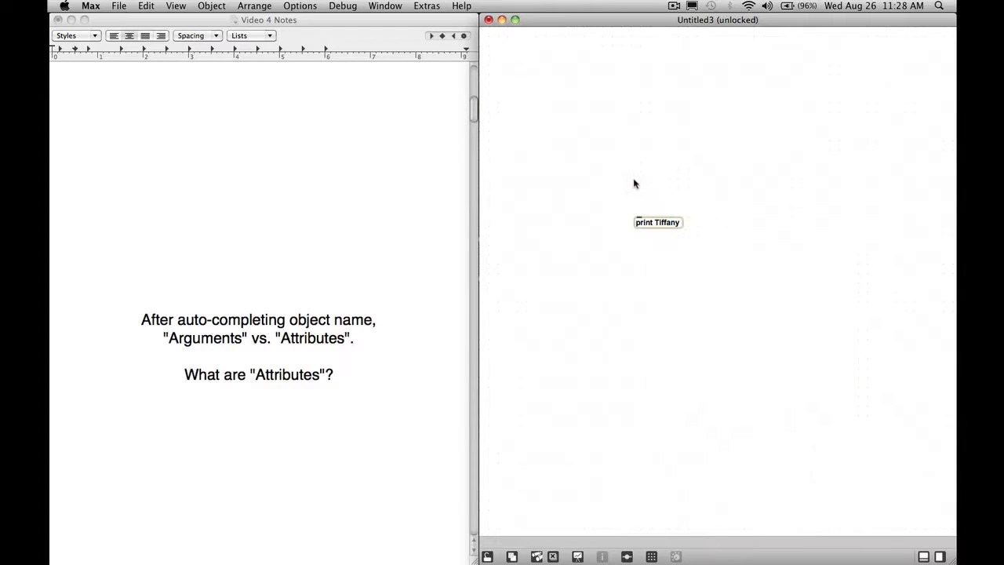
key(n)
key(Return)
drag(638, 193, 639, 220)
Step: Lock the patcher, send the party message to the print object, and check the output in the Max window before closing it
key(super+e)
key(super+m)
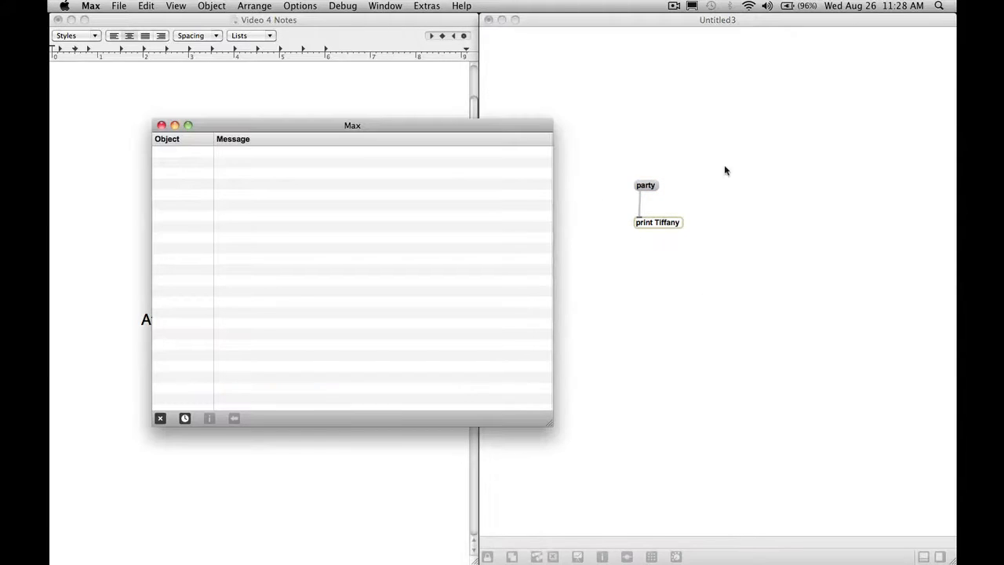
click(654, 188)
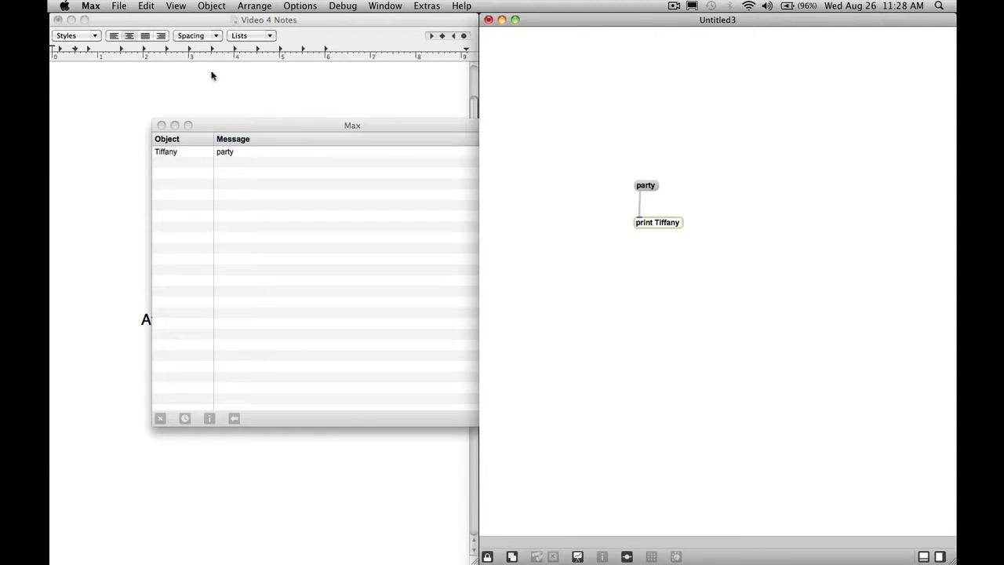
click(161, 126)
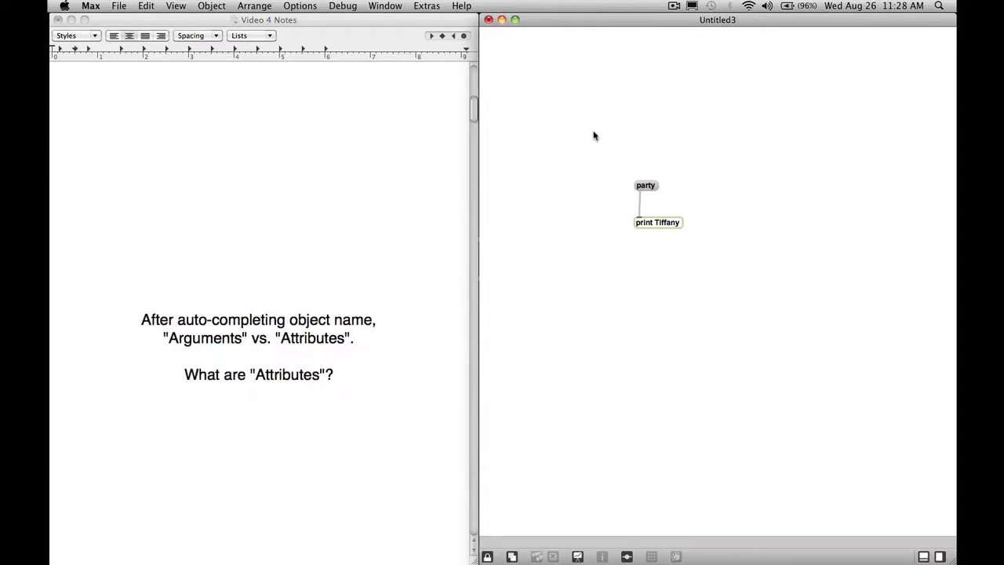
Step: Unlock the patcher and inspect the Arguments and Attributes suggestions offered for the print object's text
key(super+e)
click(656, 224)
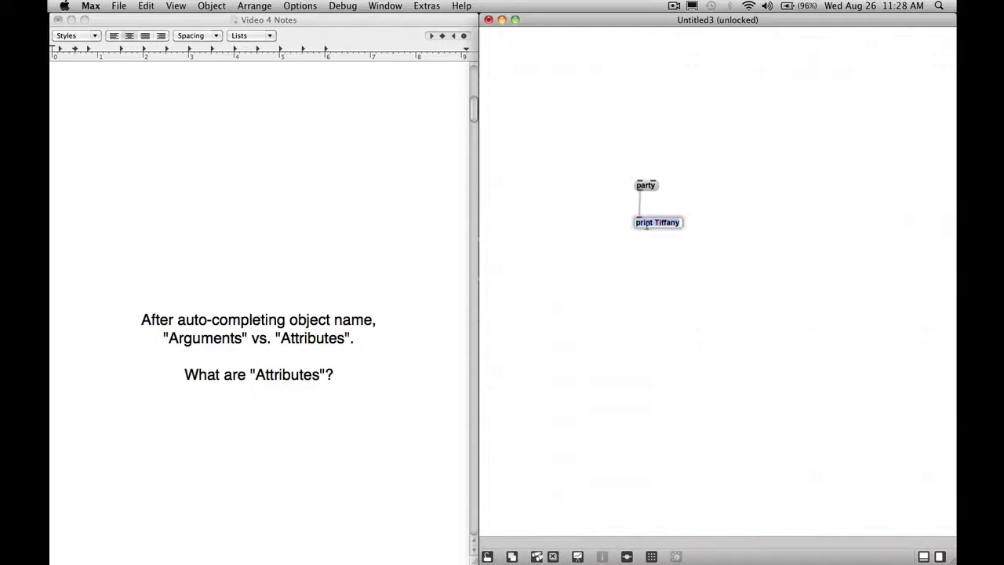
click(647, 225)
drag(656, 224, 707, 223)
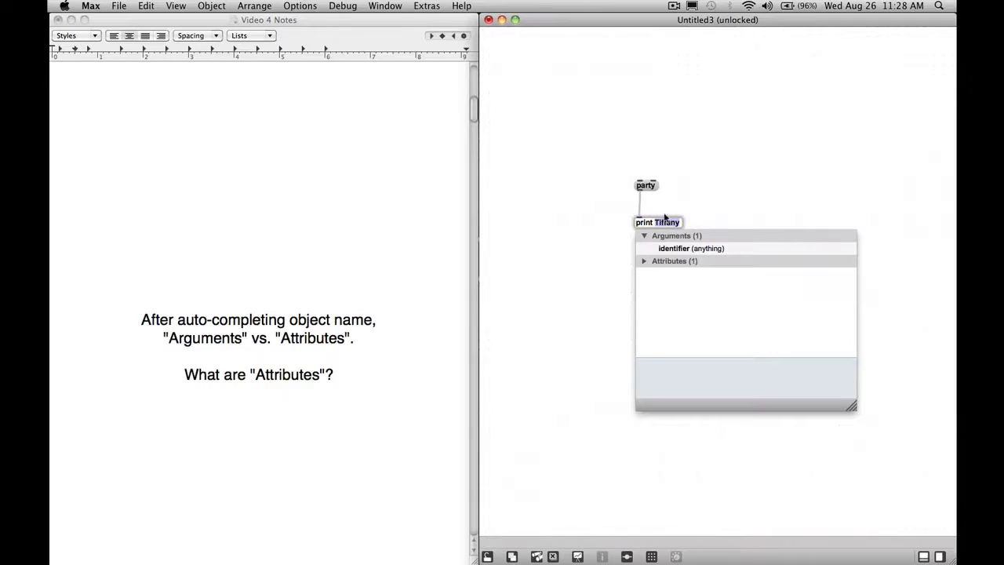
click(671, 222)
click(645, 261)
click(645, 261)
Step: Switch to the Chrome article "Max 5 and Attributes" and read its introduction, also checking the Wikipedia history of Max
click(311, 246)
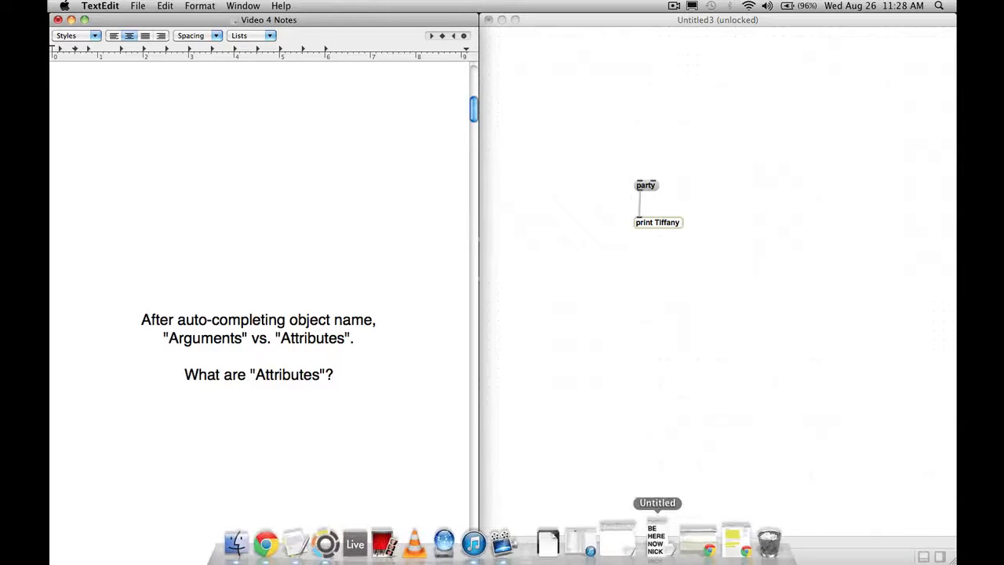
click(710, 539)
scroll(396, 159, up, 3)
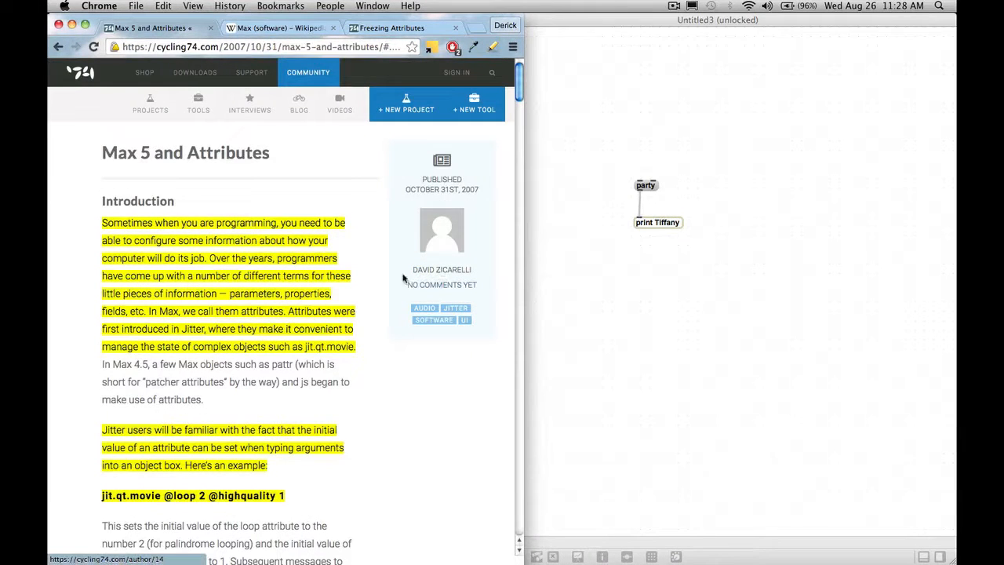
click(253, 28)
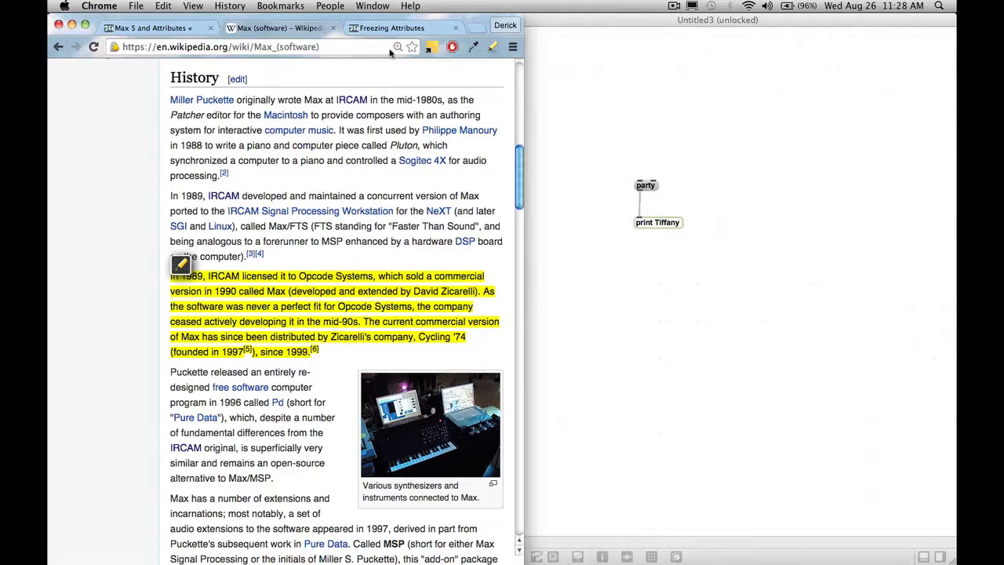
click(155, 29)
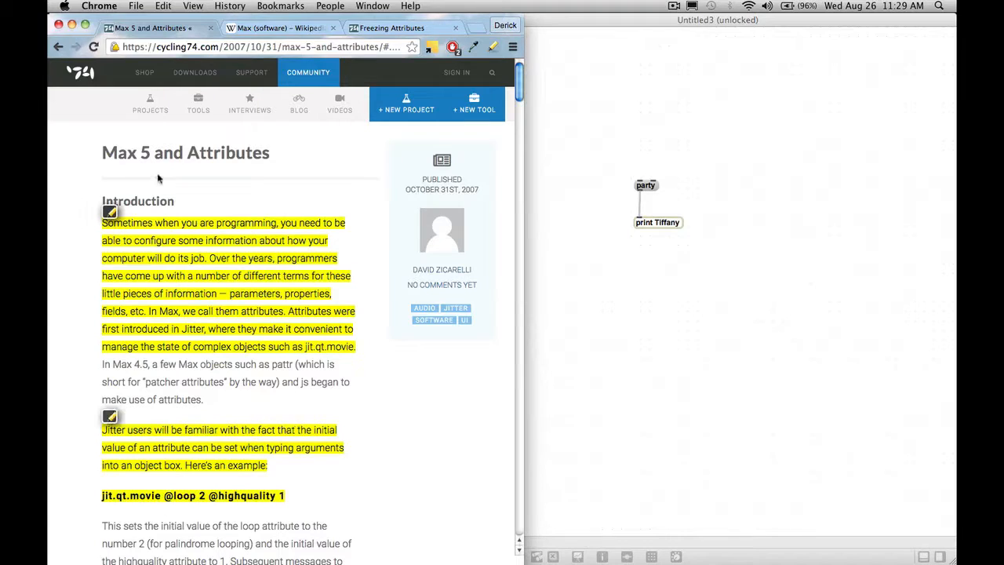
scroll(97, 155, down, 1)
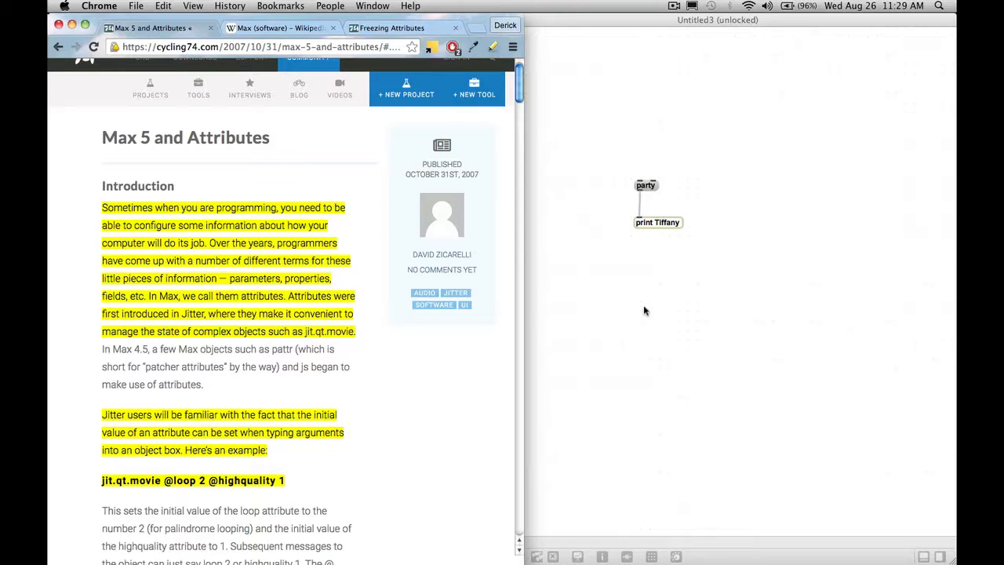
scroll(352, 270, down, 3)
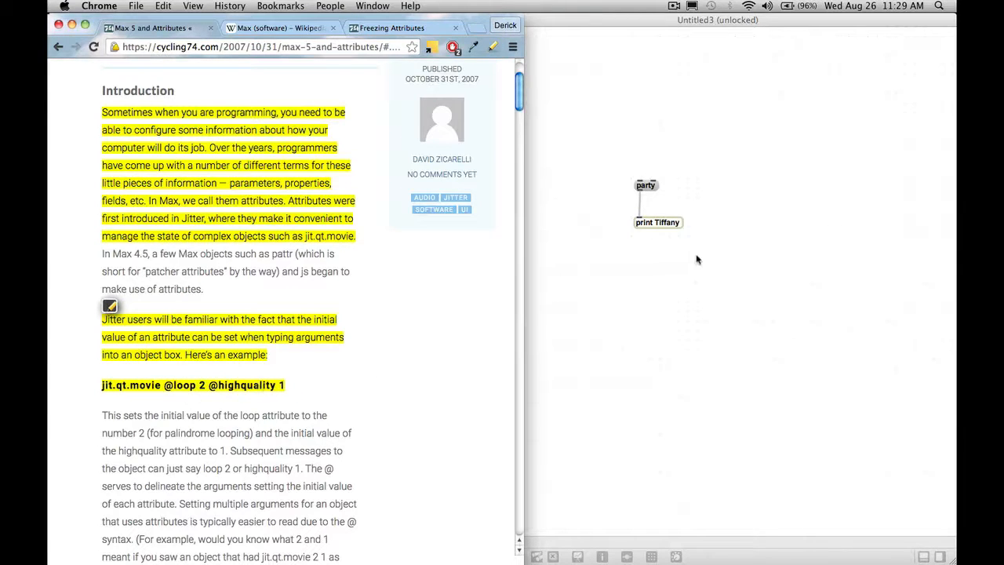
Step: Return to the Max patcher to view the message log in the Max window, and minimize the Chrome window
click(650, 249)
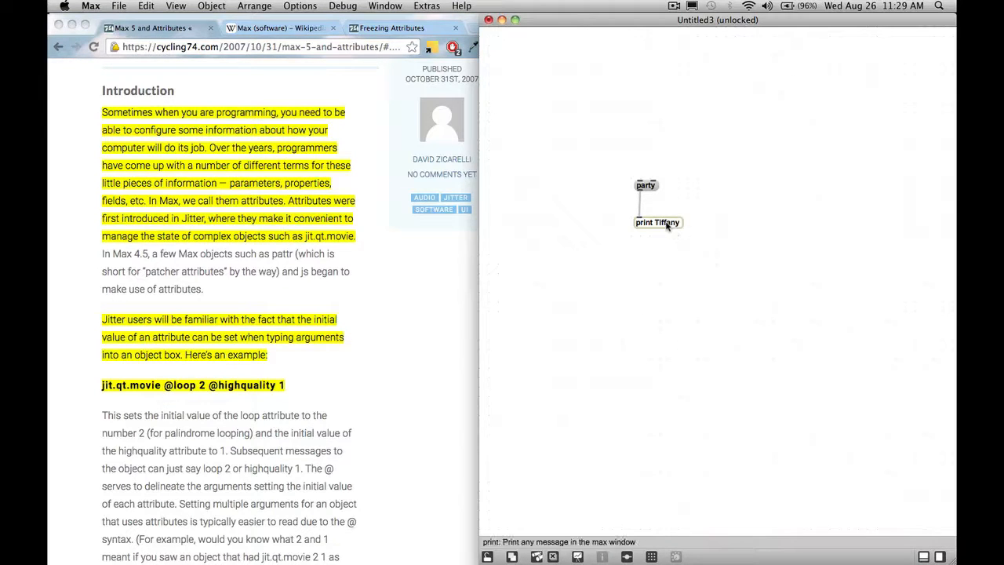
key(super+m)
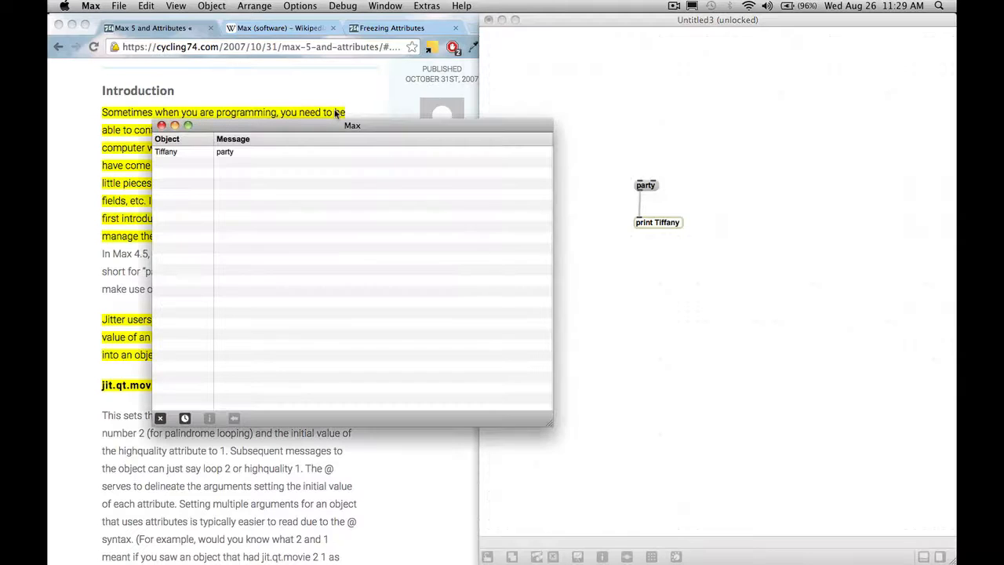
click(77, 24)
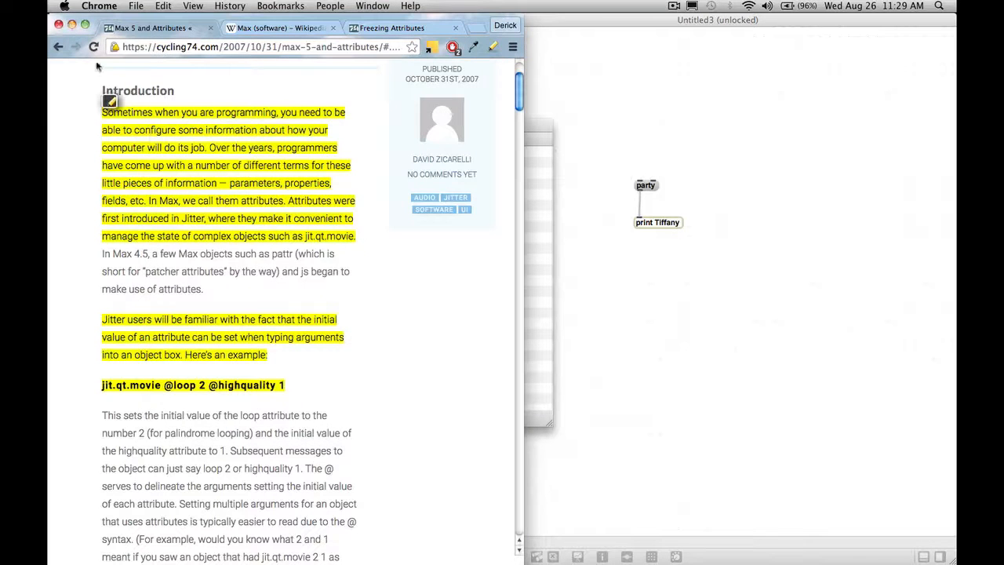
click(71, 24)
Step: Switch to the TextEdit notes and read the definition of attributes and the section on the print object's attributes
click(139, 220)
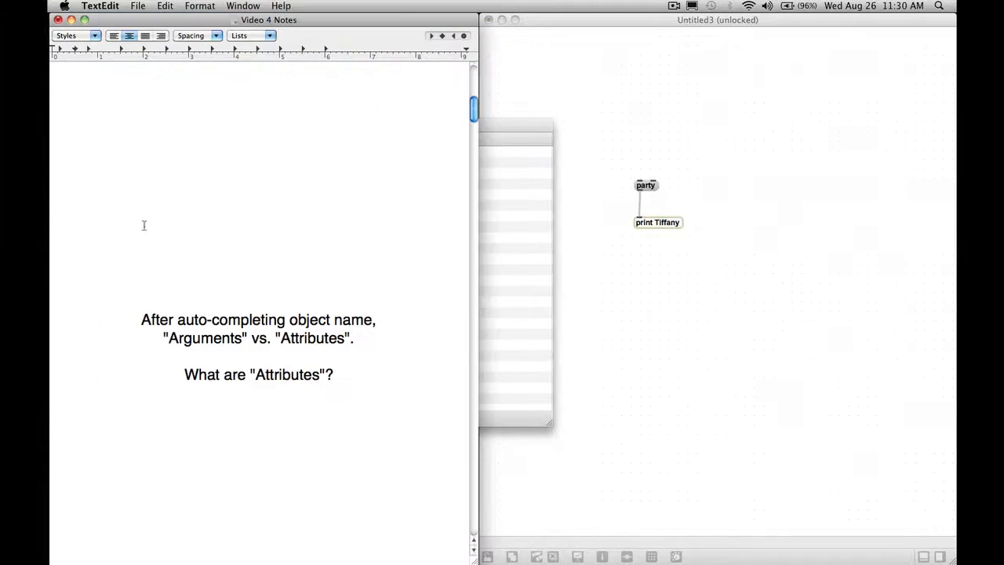
scroll(218, 223, down, 5)
scroll(218, 223, down, 5)
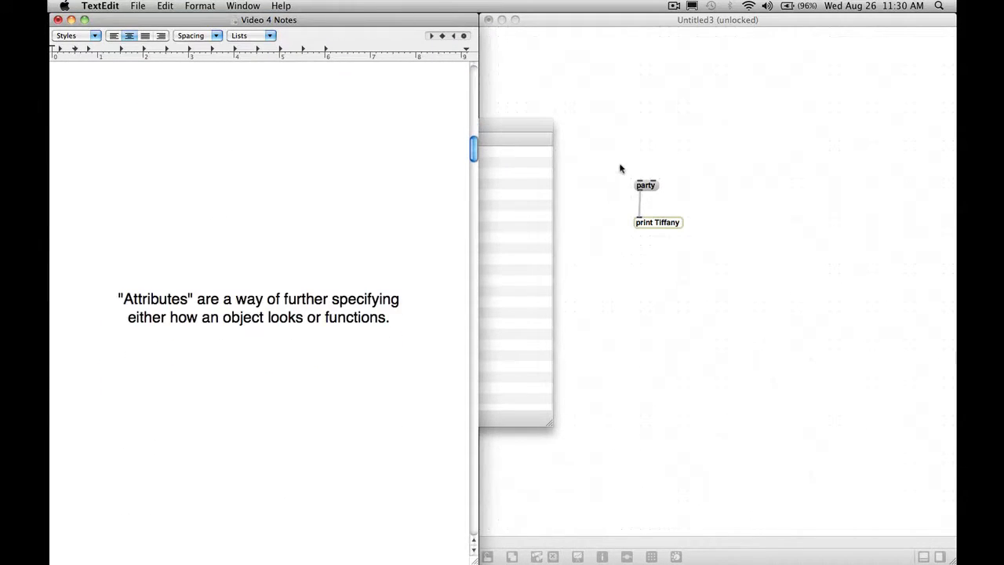
click(621, 167)
click(356, 169)
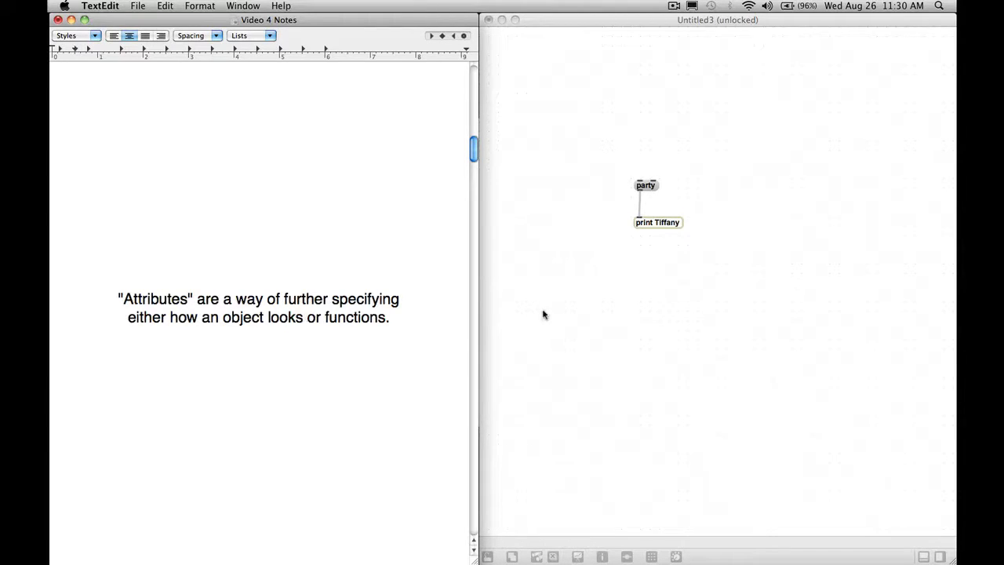
scroll(303, 246, down, 10)
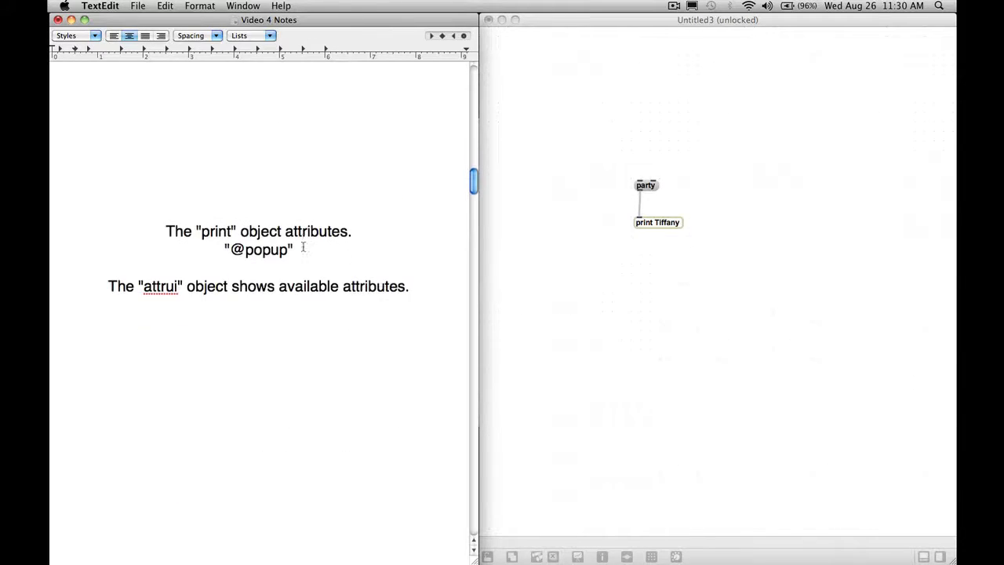
click(753, 237)
double_click(671, 223)
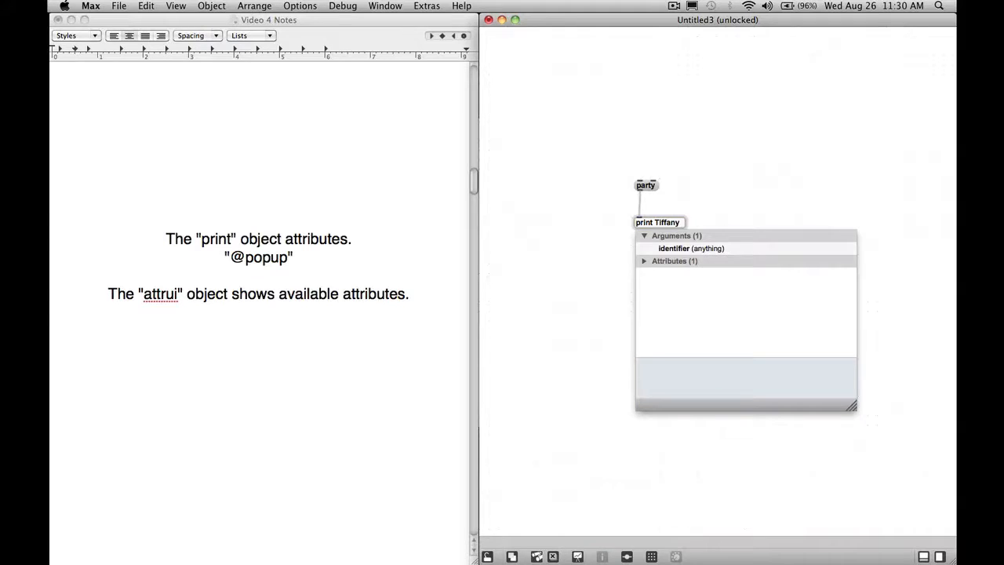
text(@)
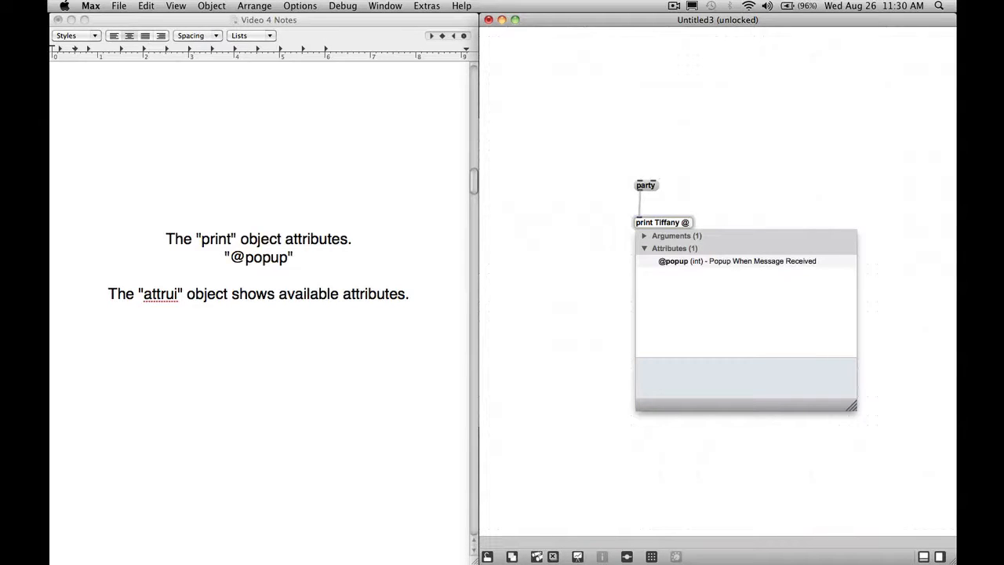
text(popup 0)
key(Return)
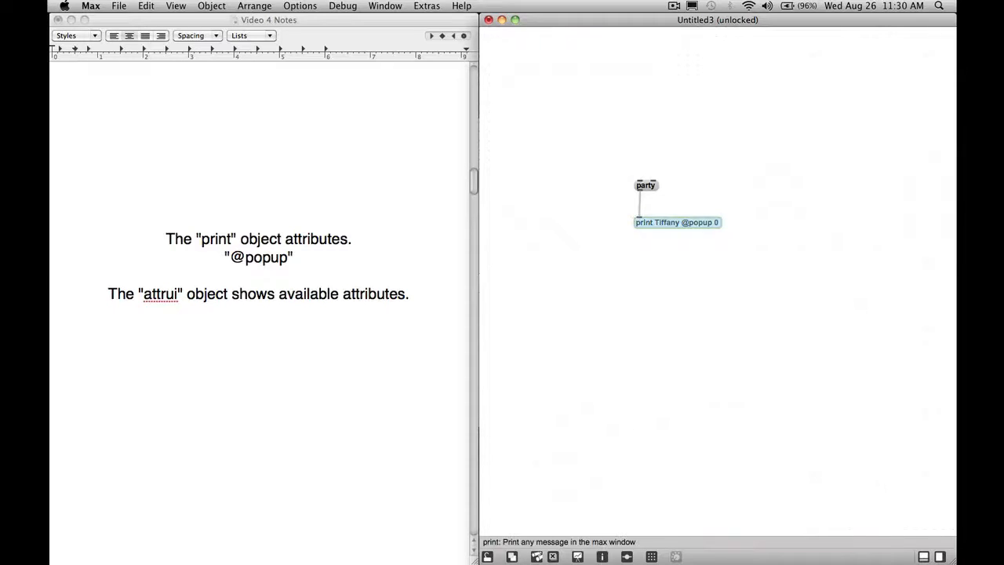
Step: Lock the patcher and send the party message several times to test the print object with its popup off
key(super+e)
click(651, 187)
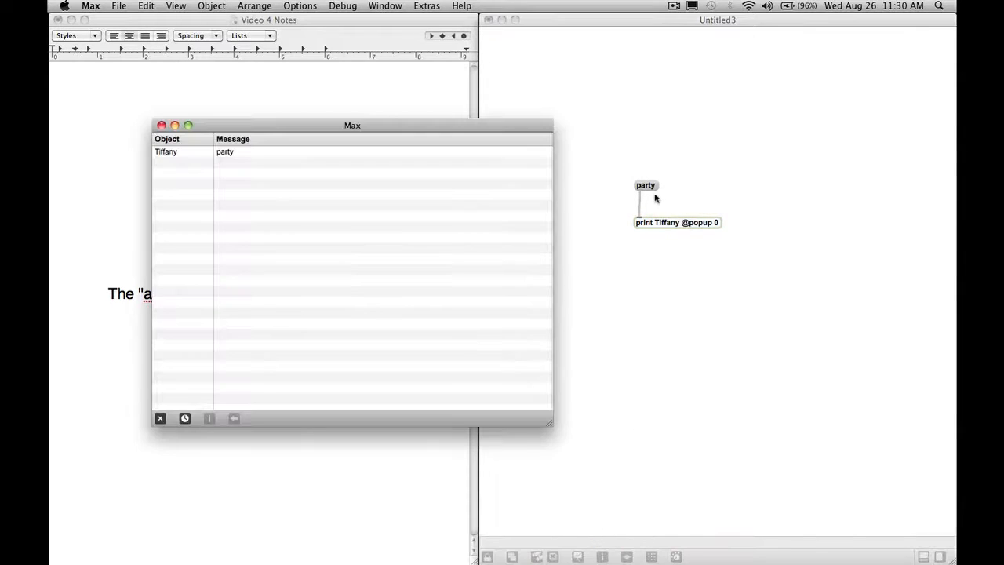
click(653, 188)
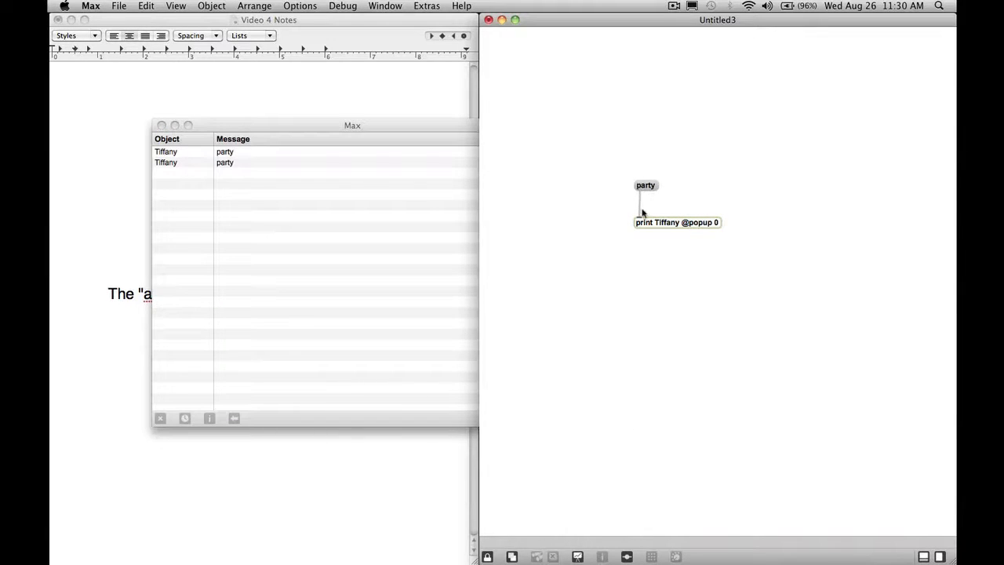
click(646, 186)
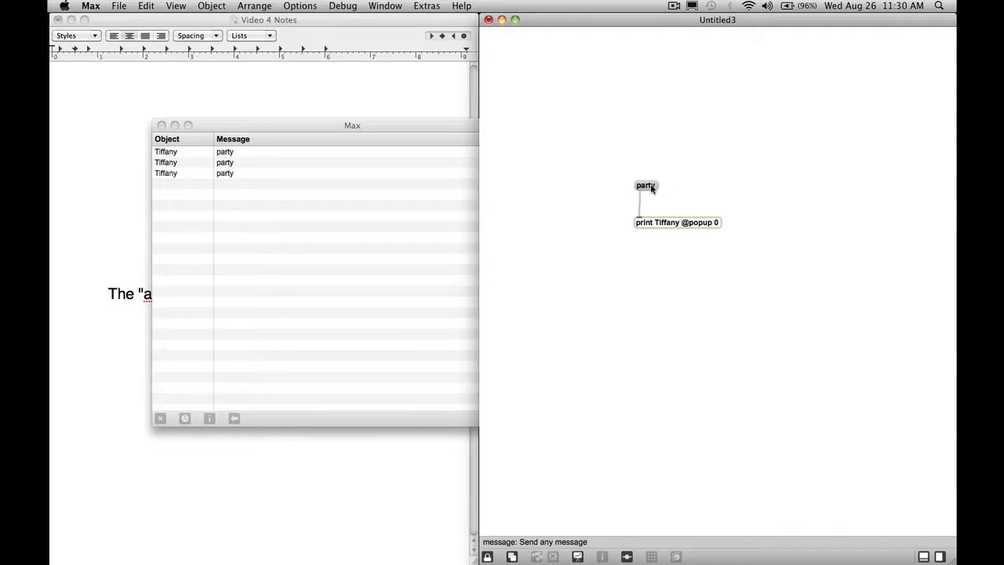
click(647, 186)
click(647, 186)
click(647, 186)
key(super+e)
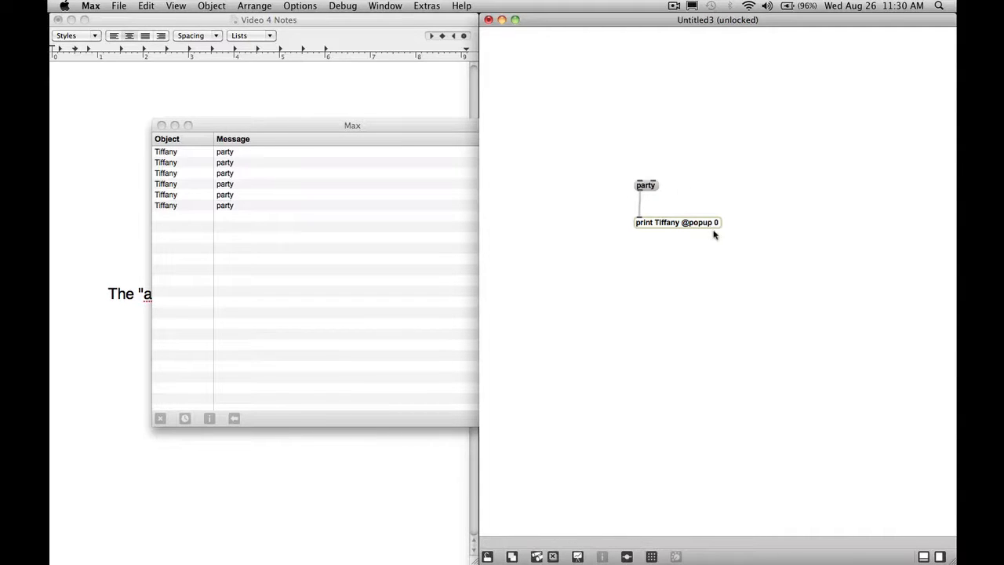
click(710, 226)
double_click(716, 222)
text(1)
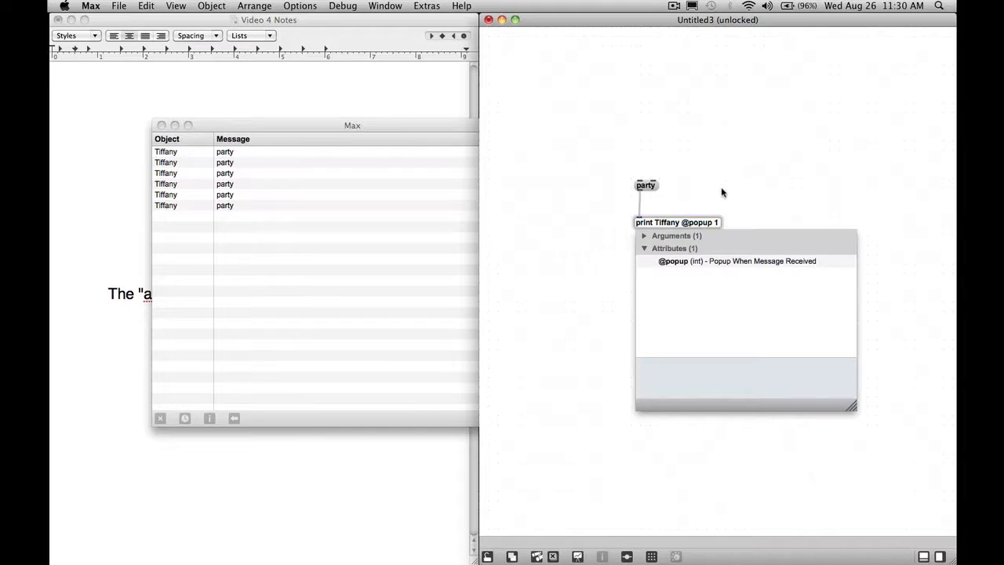
click(721, 192)
Step: Lock the patcher, close the Max window, and send the party message repeatedly to test the print object's popup
key(super+e)
click(646, 186)
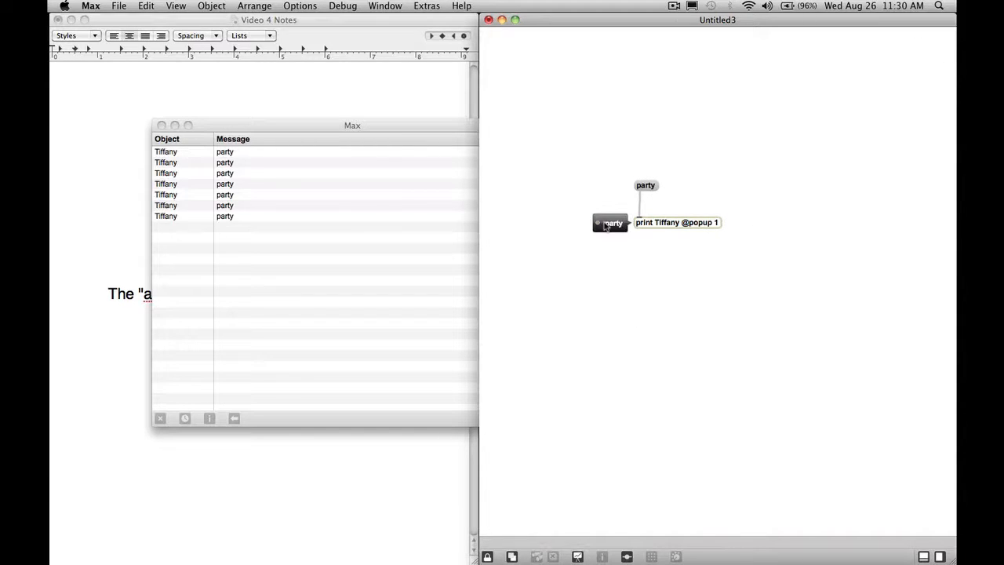
click(162, 126)
click(645, 186)
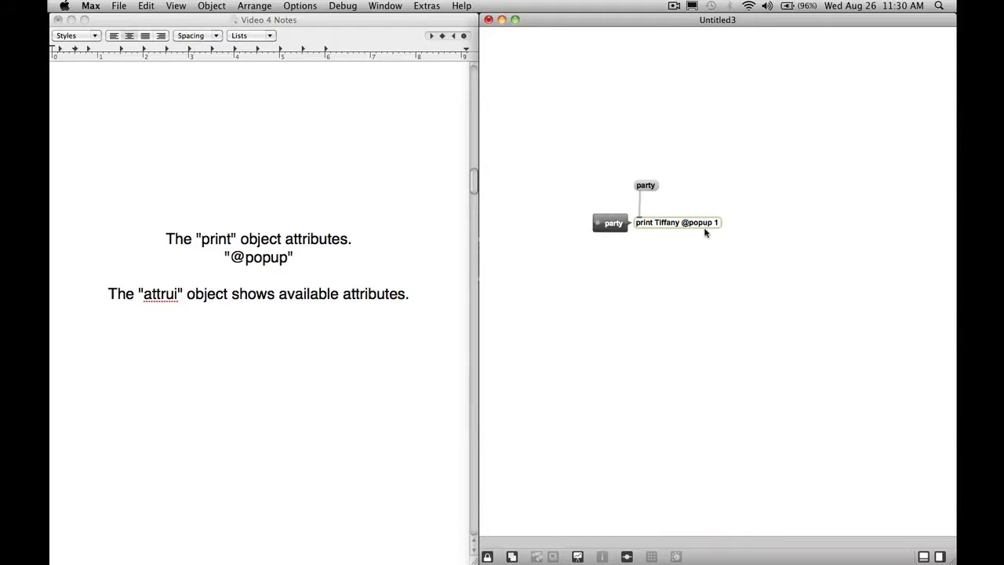
click(645, 186)
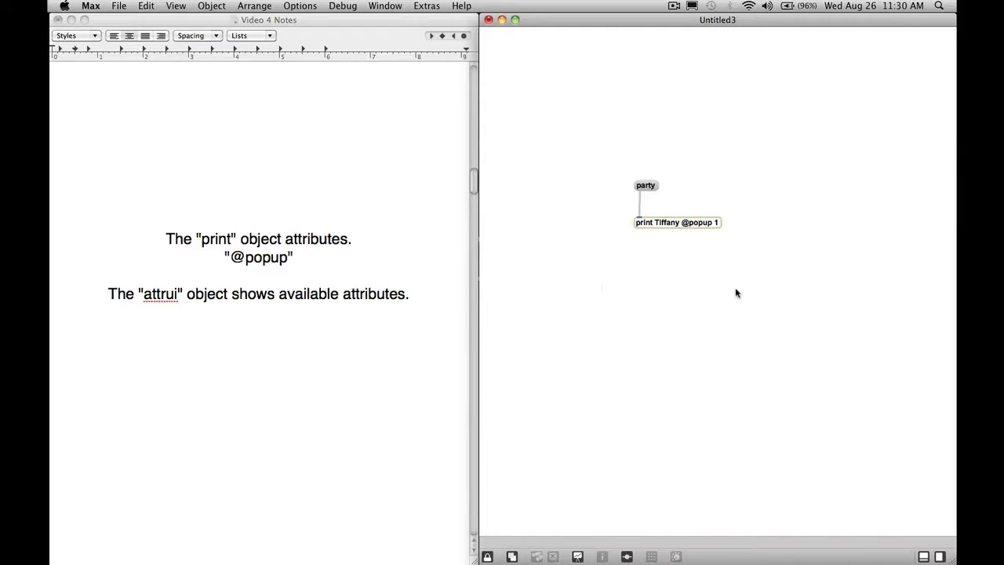
Step: Create an attrui object beside the party message, connect its outlet to the print object's inlet, and lock the patcher
key(super+e)
key(n)
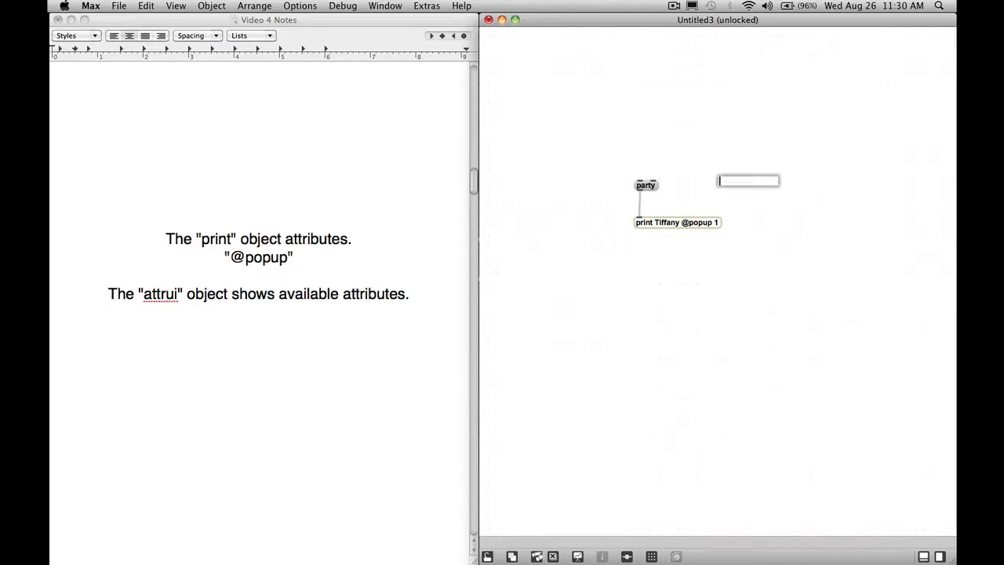
text(attrui)
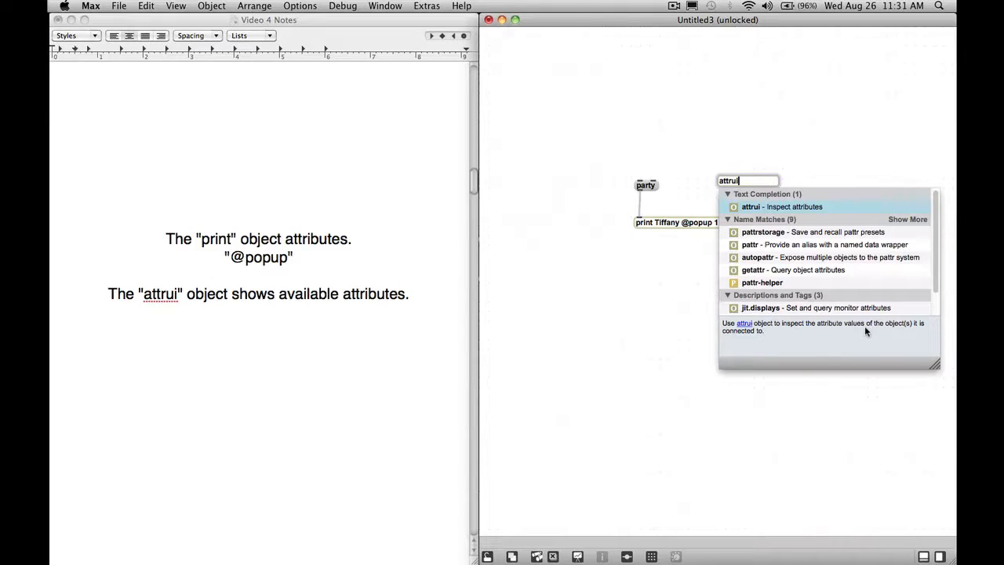
click(756, 146)
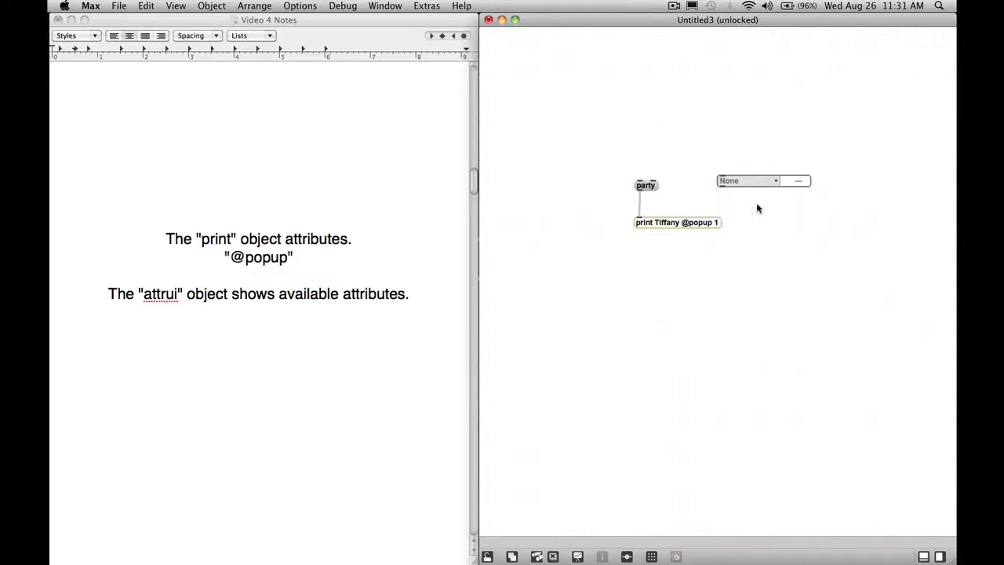
key(super+e)
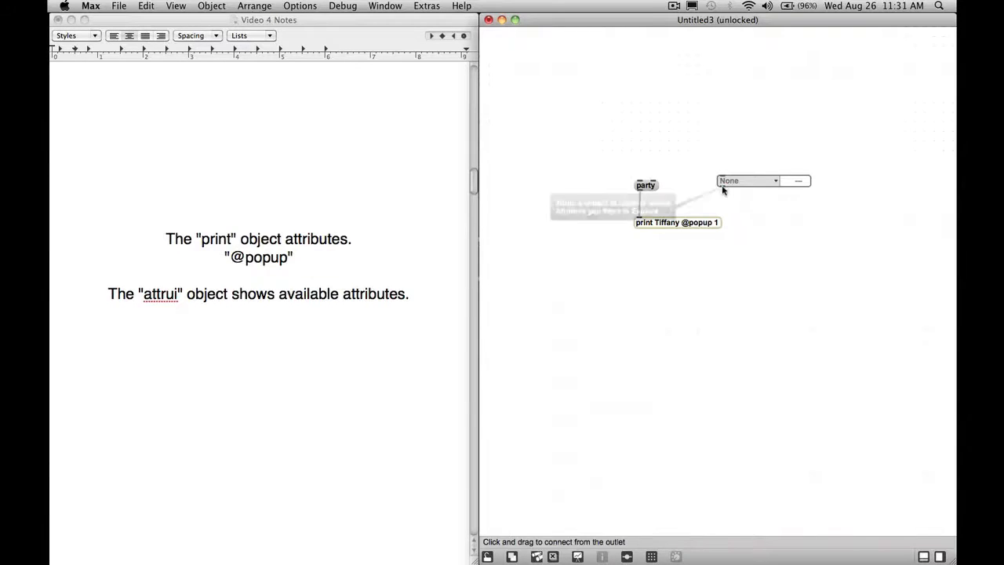
drag(719, 188, 640, 213)
key(super+e)
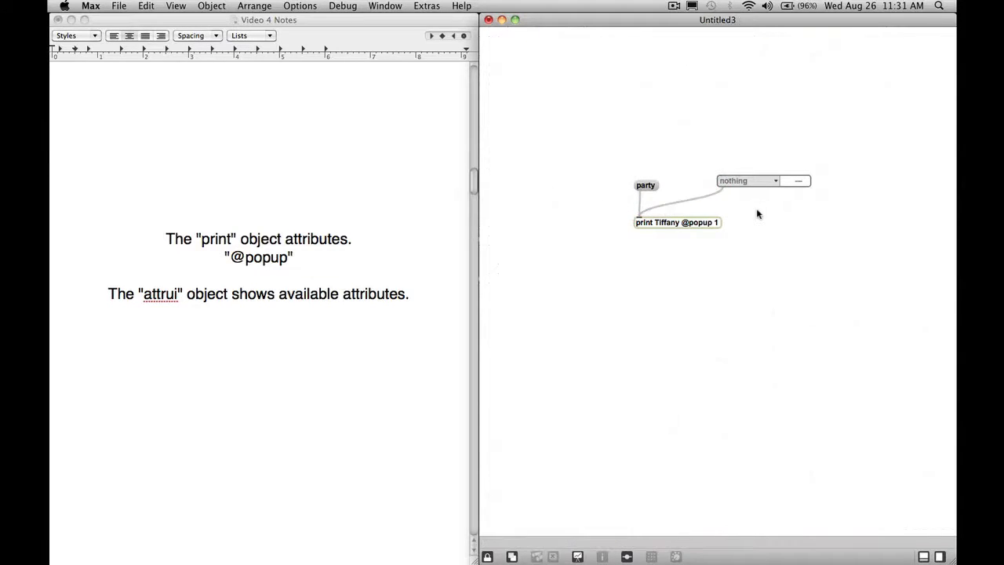
Step: Choose Popup When Message Received in the attrui, turn it off, and send the party message
click(774, 182)
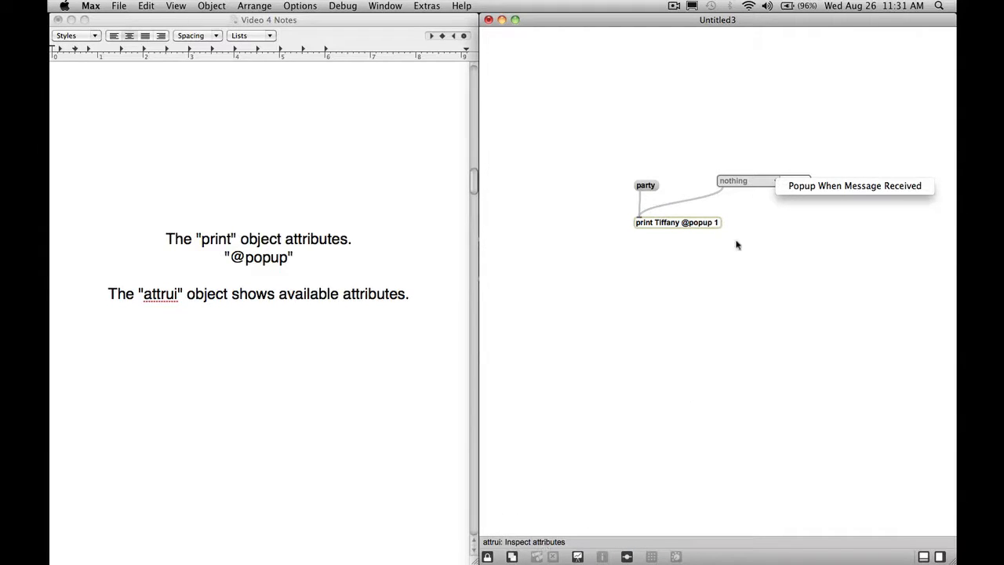
click(800, 192)
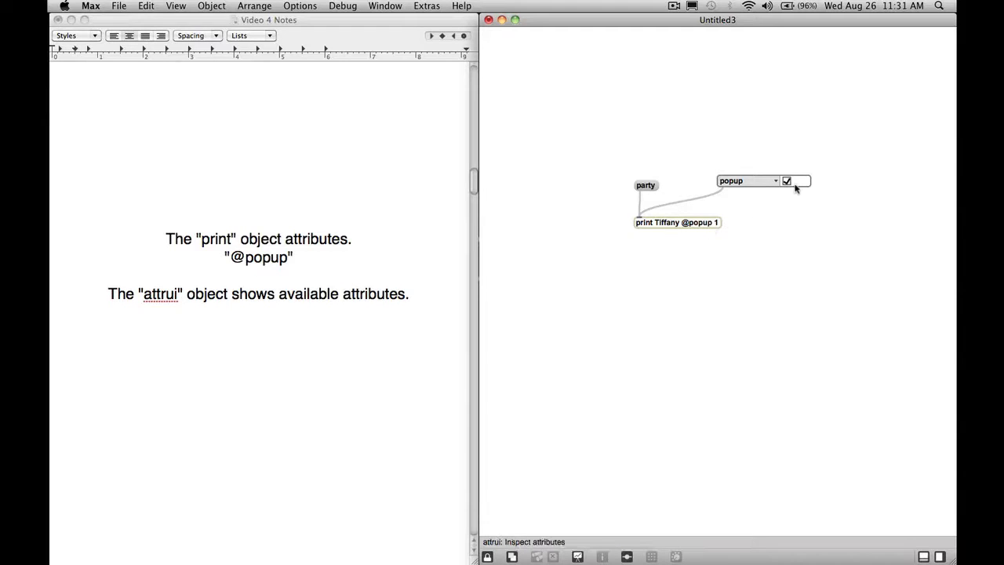
click(643, 185)
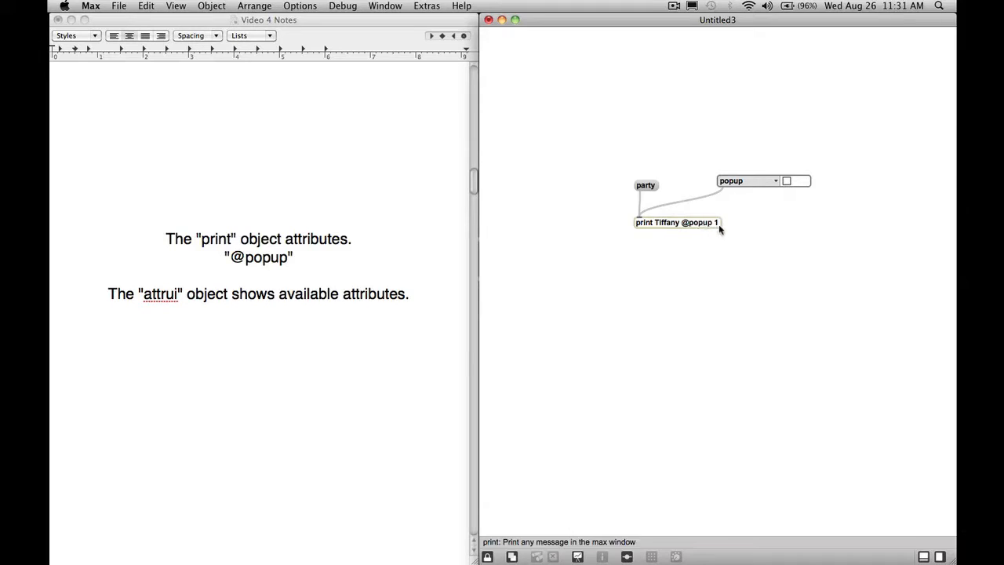
Step: Show the Max window and send the party message repeatedly to test printing with the popup off
key(super+m)
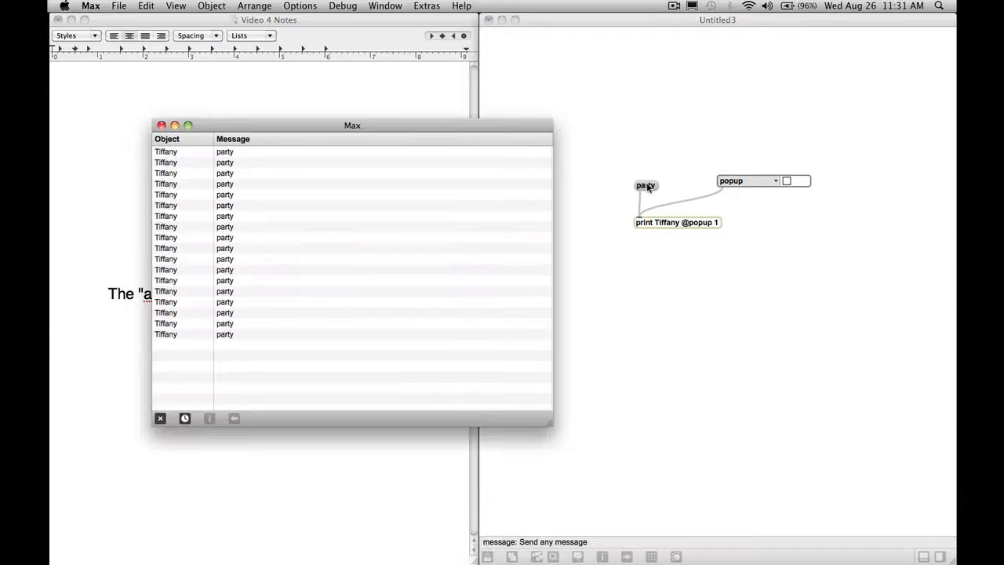
click(647, 188)
click(647, 188)
click(647, 188)
click(647, 188)
click(647, 189)
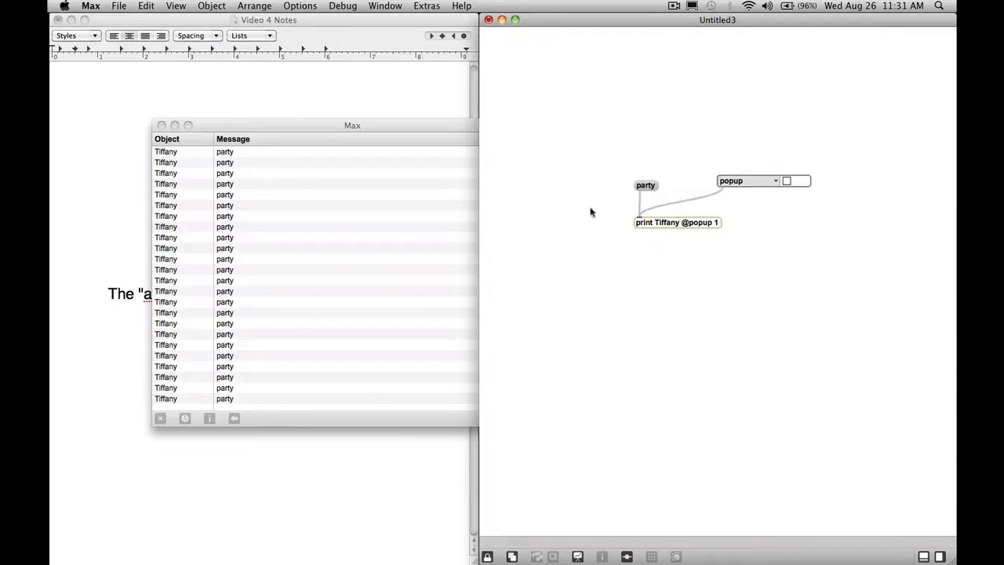
Step: Clear the Max window, send the party message once more, and close the Max window
click(217, 403)
click(160, 418)
click(713, 227)
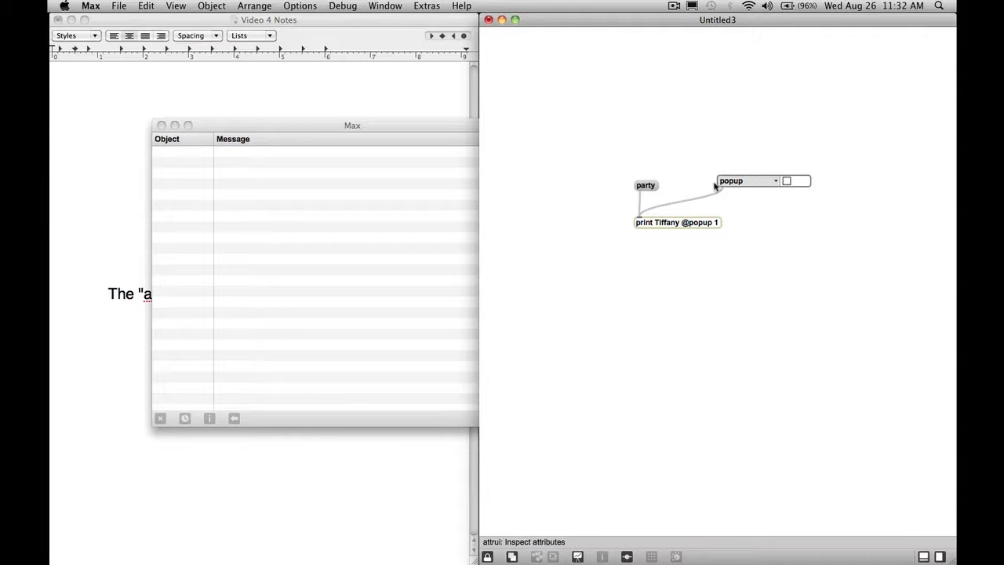
click(646, 186)
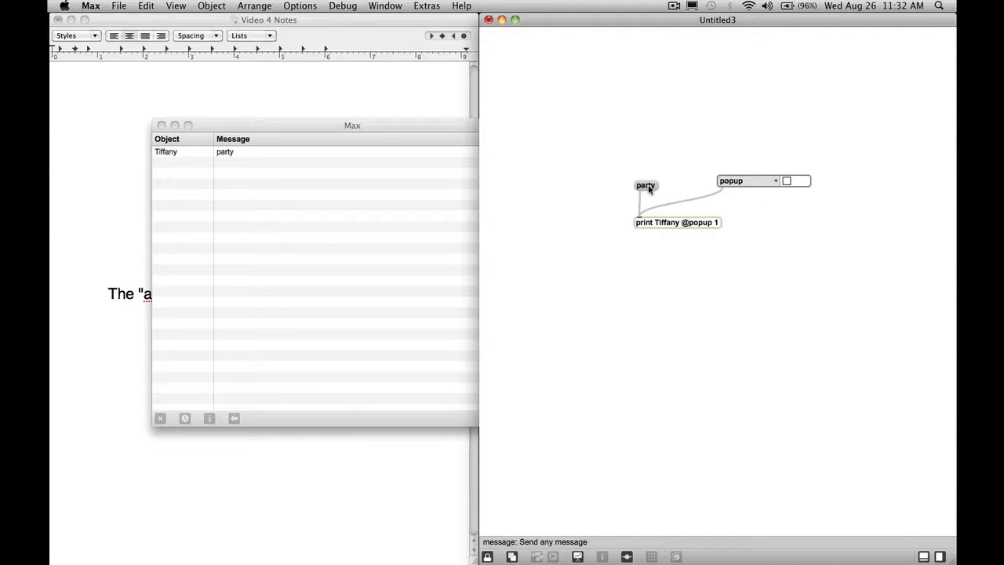
click(162, 125)
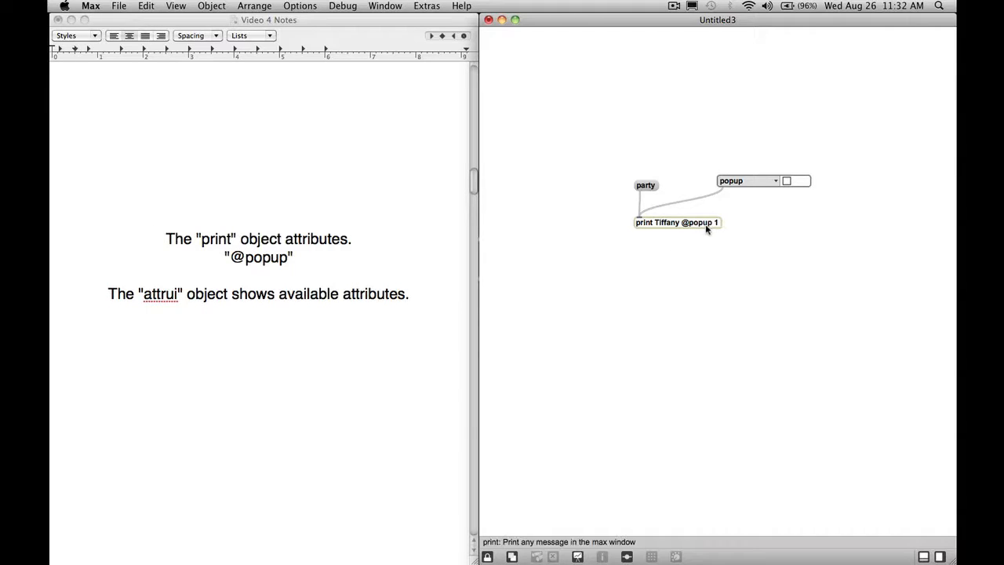
Step: Review the attributes offered by the attrui and view the Object Inspector section of the notes
key(super+e)
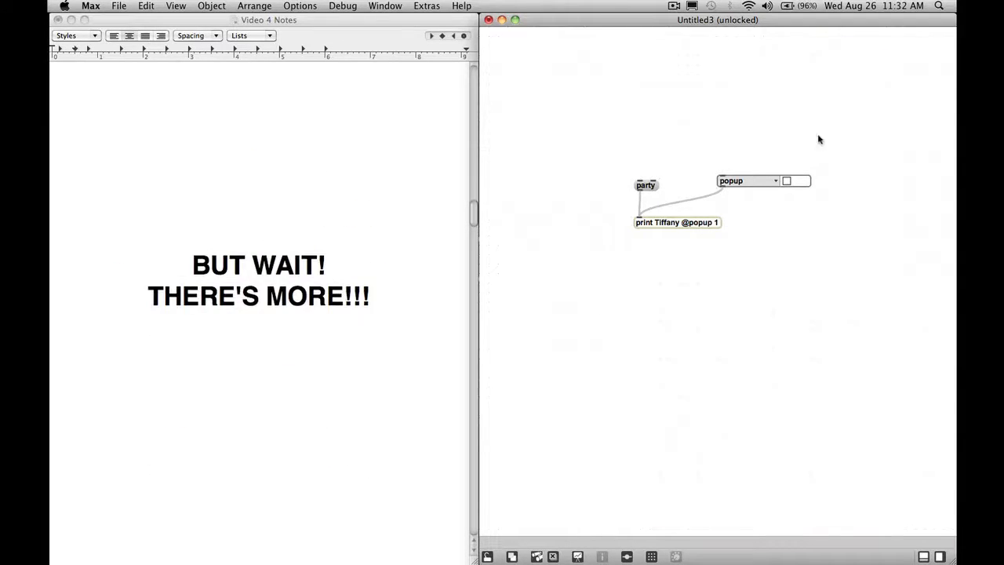
key(super+e)
click(770, 177)
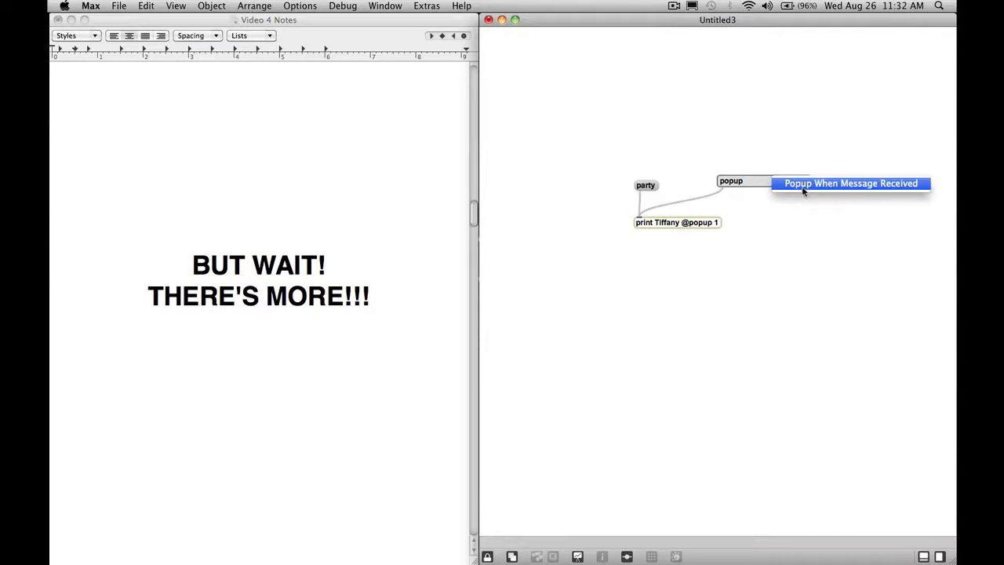
click(777, 153)
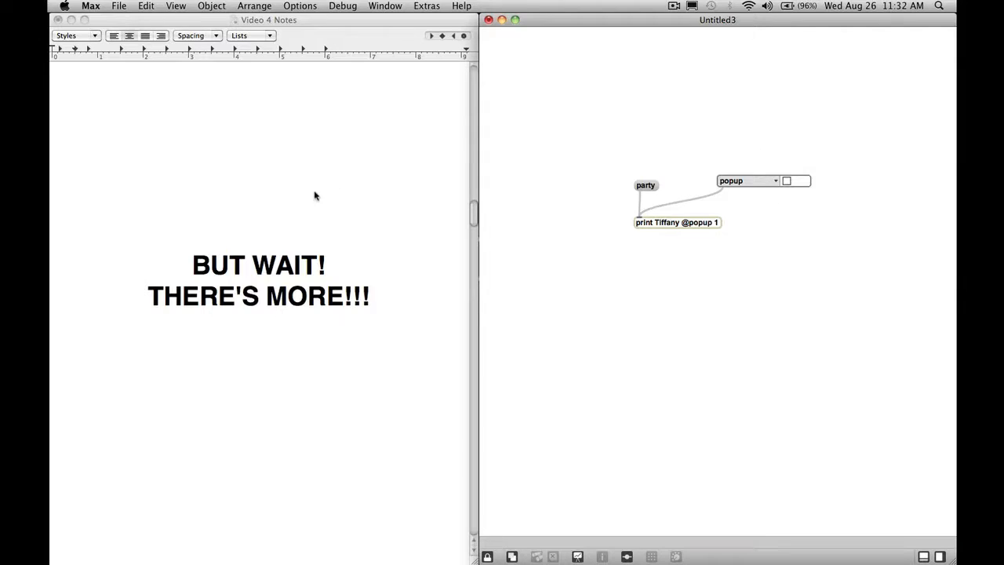
scroll(314, 189, down, 10)
scroll(314, 190, up, 1)
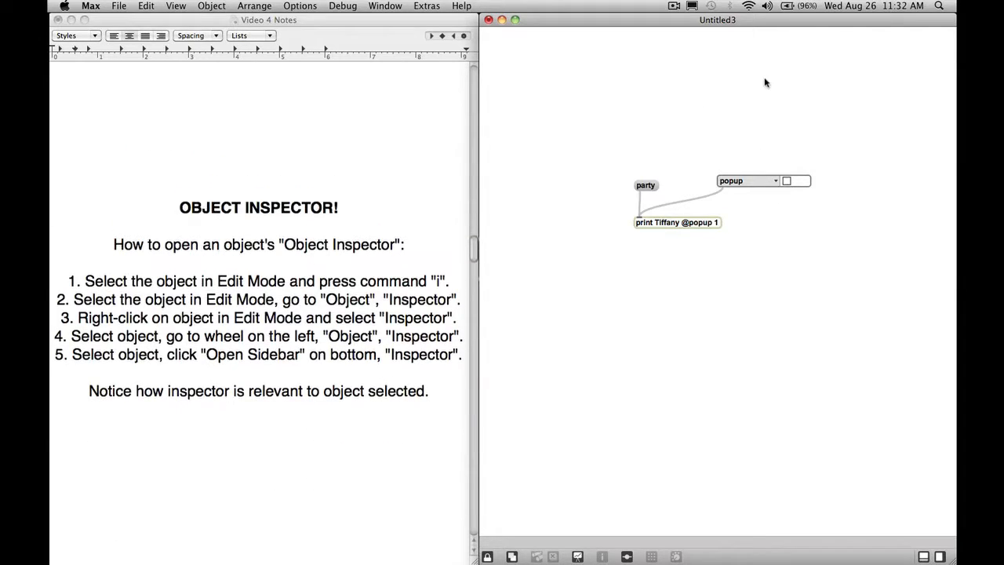
Step: Unlock the patcher, open the print object's inspector, and place it so that the patch stays visible
key(super+e)
drag(761, 95, 600, 196)
click(682, 224)
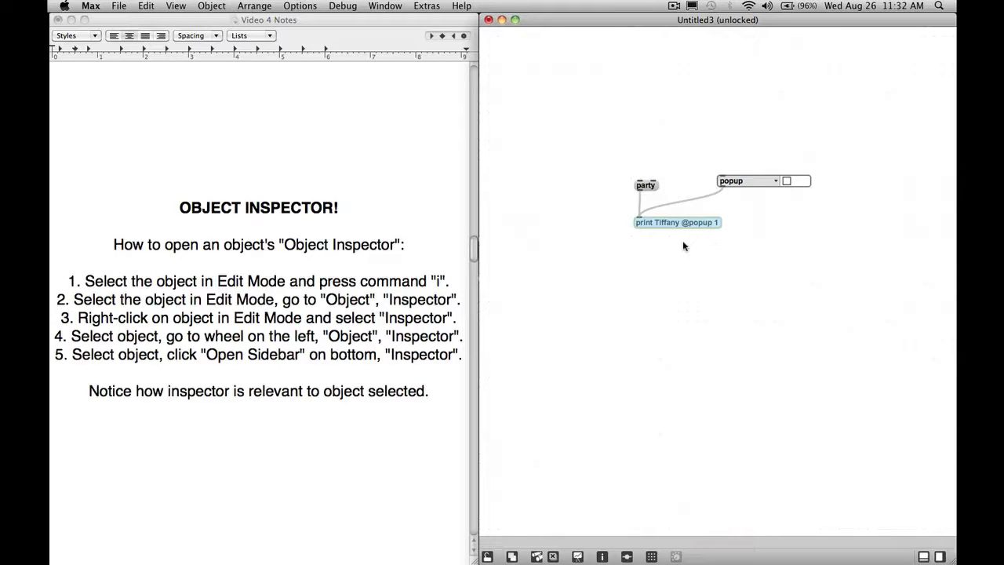
key(super+i)
drag(639, 20, 375, 15)
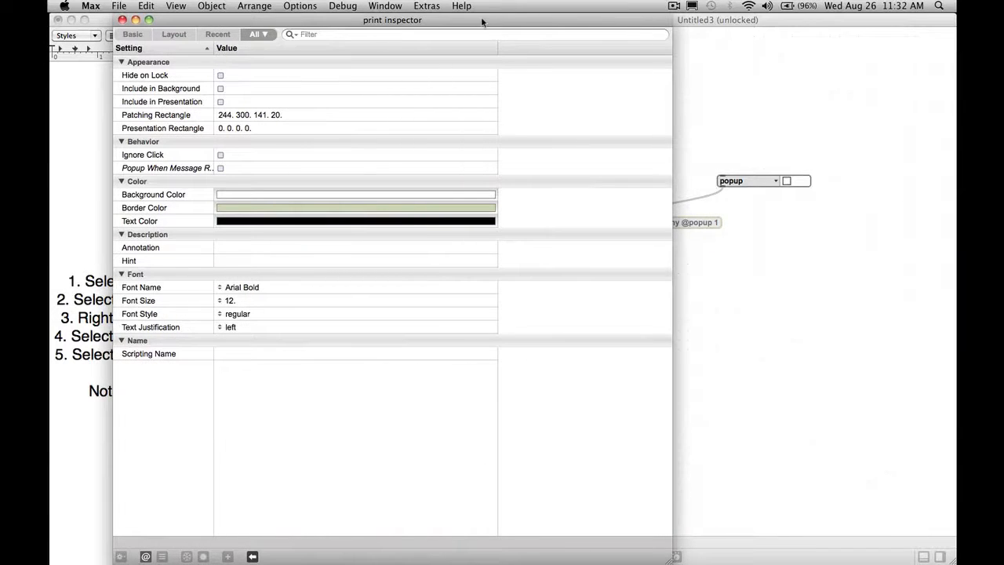
drag(482, 19, 382, 18)
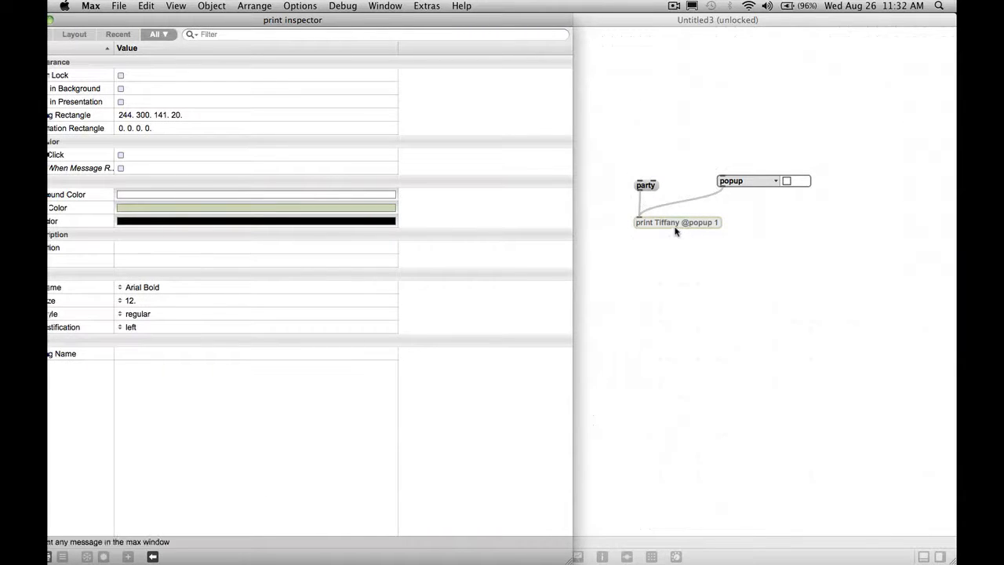
Step: Compare the inspector for the party message with the inspector when nothing is selected, and close it
click(646, 188)
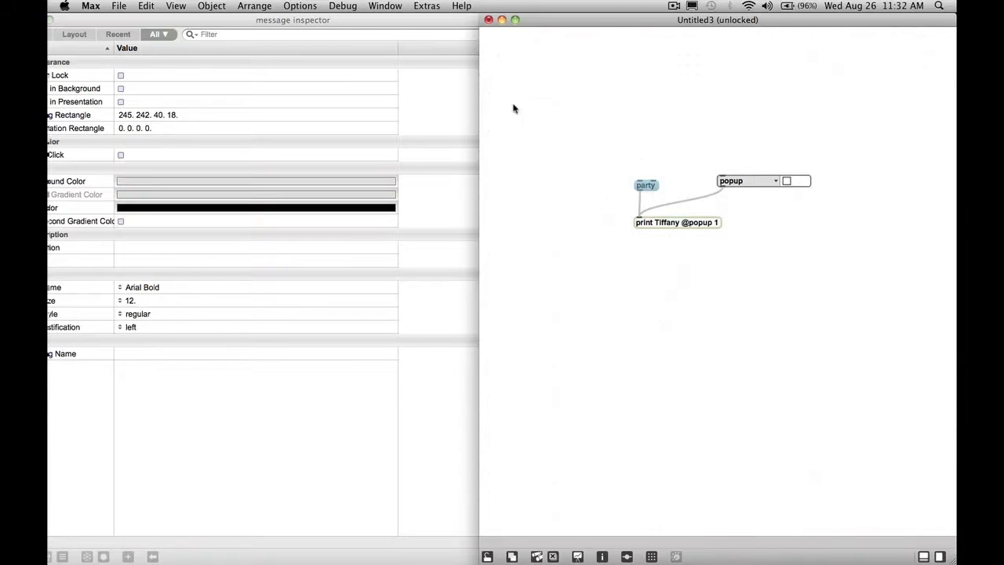
click(297, 29)
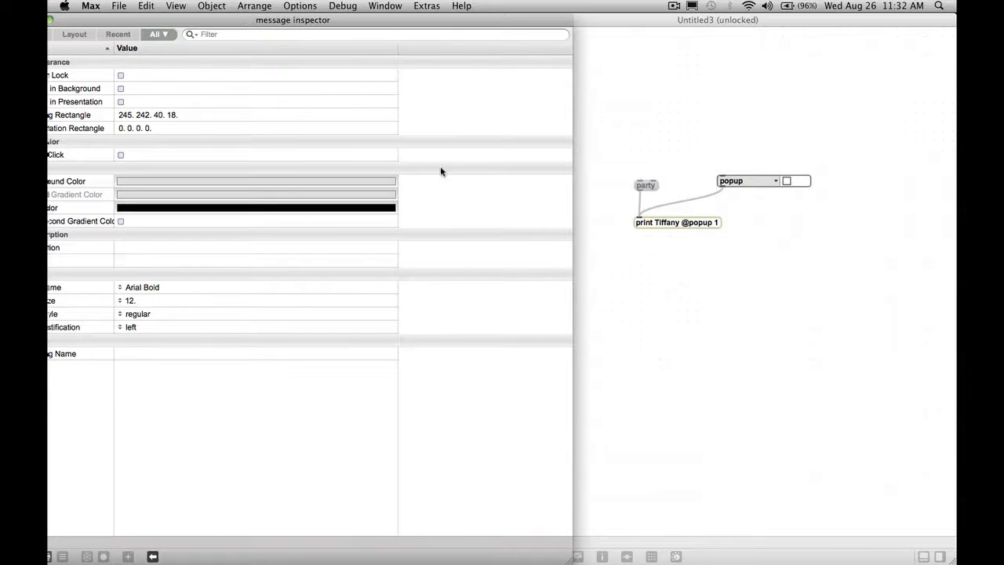
click(673, 173)
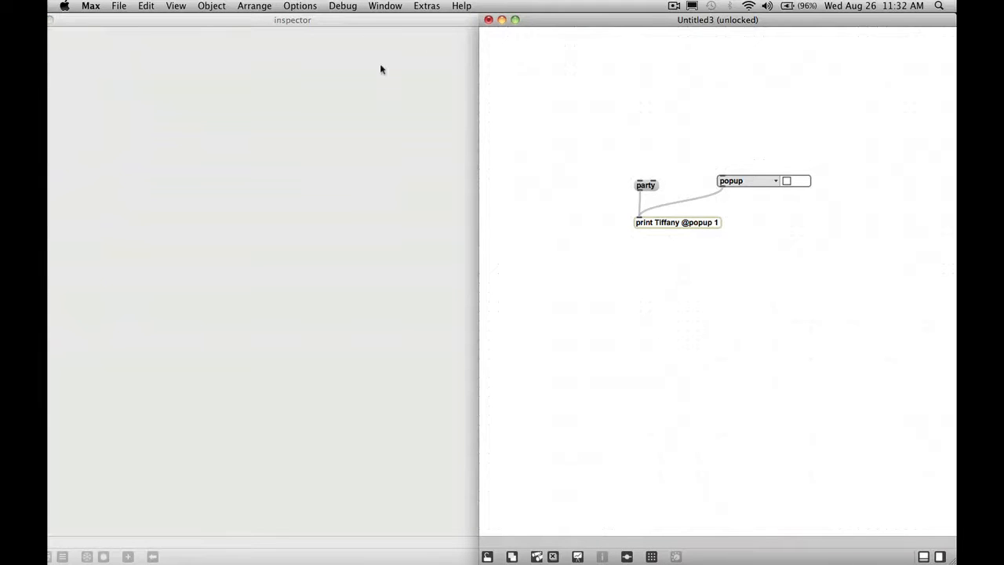
drag(291, 22, 445, 4)
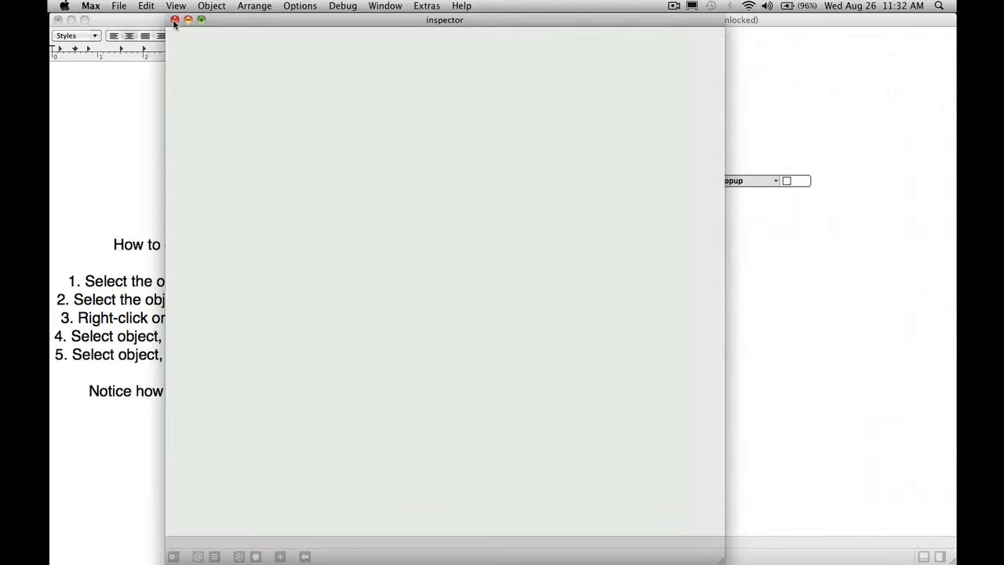
click(174, 20)
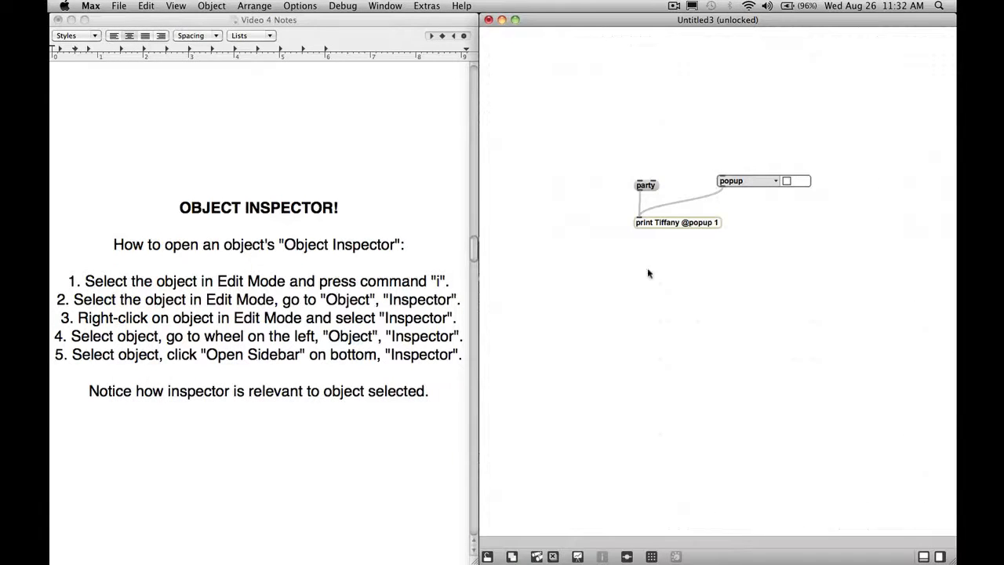
Step: Open and close the print object's inspector twice, through the application's Object commands and through the object's own context commands
click(678, 224)
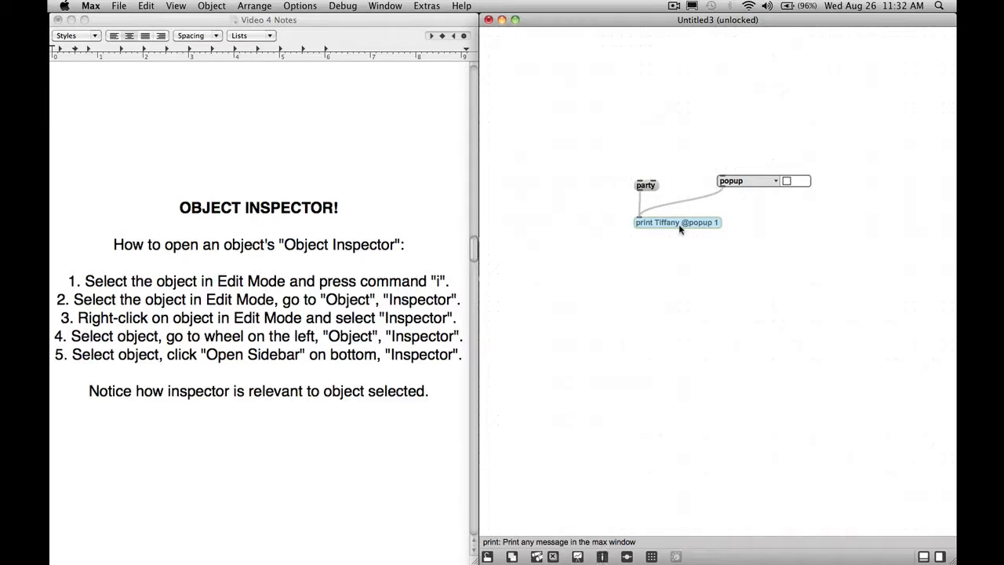
click(210, 5)
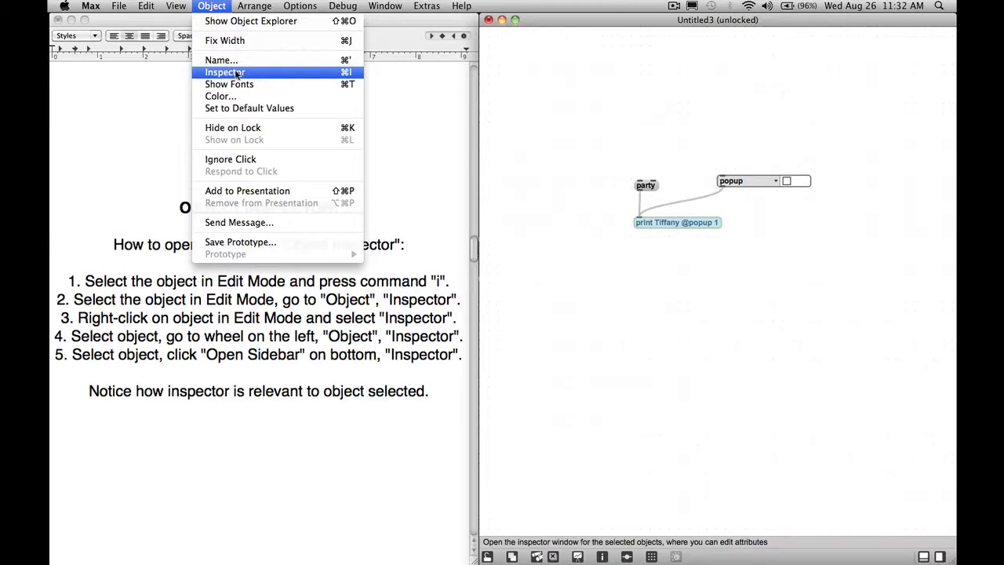
click(348, 72)
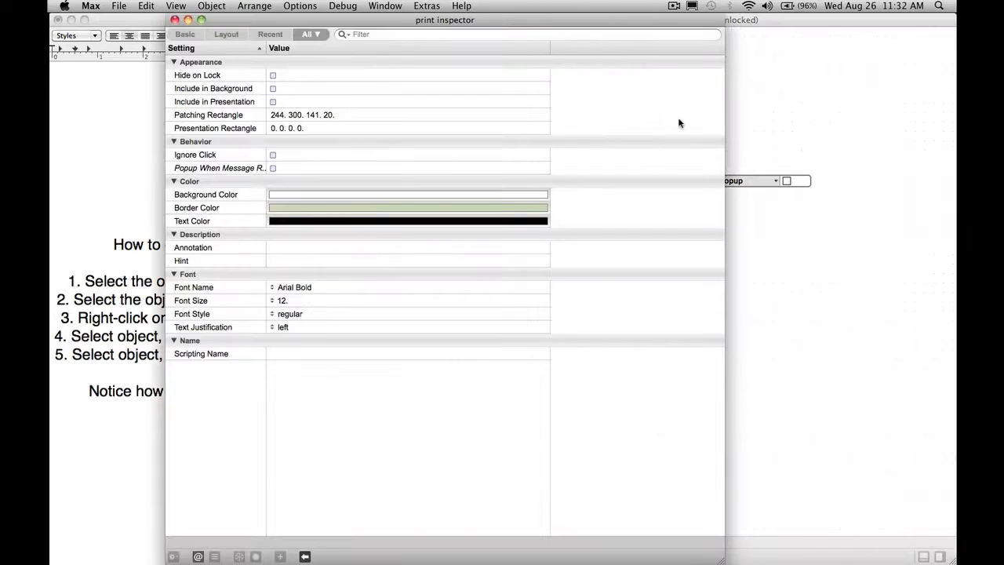
click(175, 21)
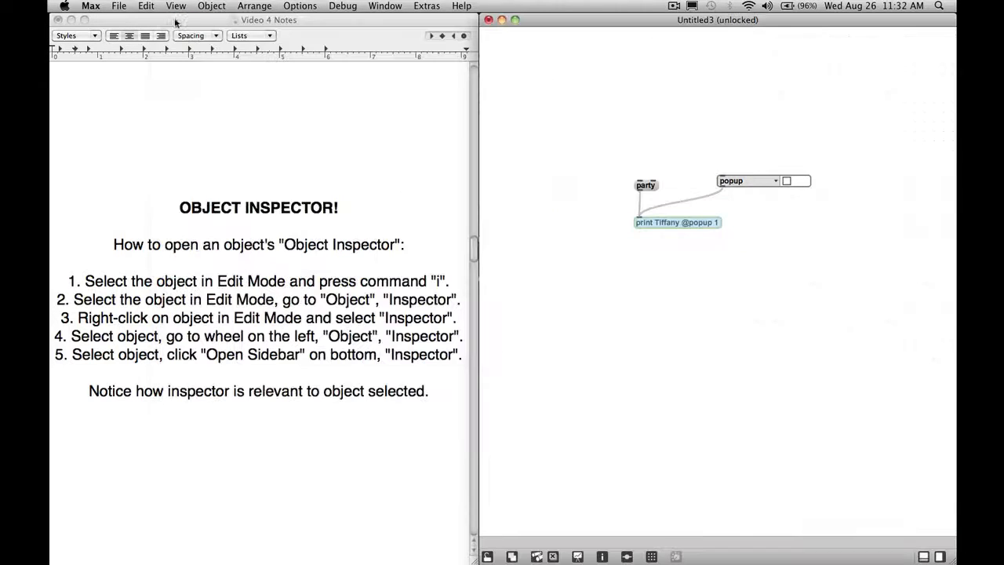
right_click(669, 226)
click(711, 357)
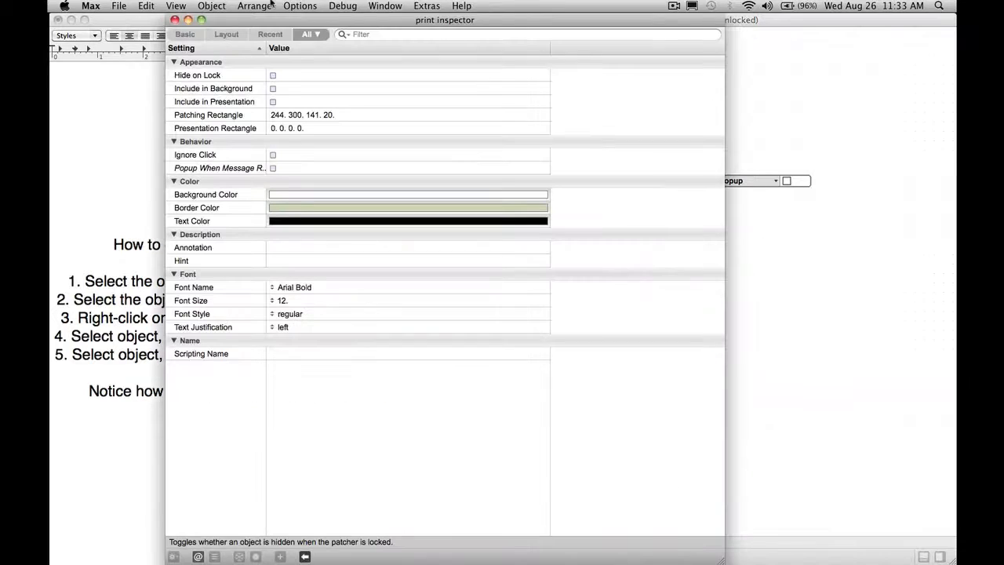
click(175, 20)
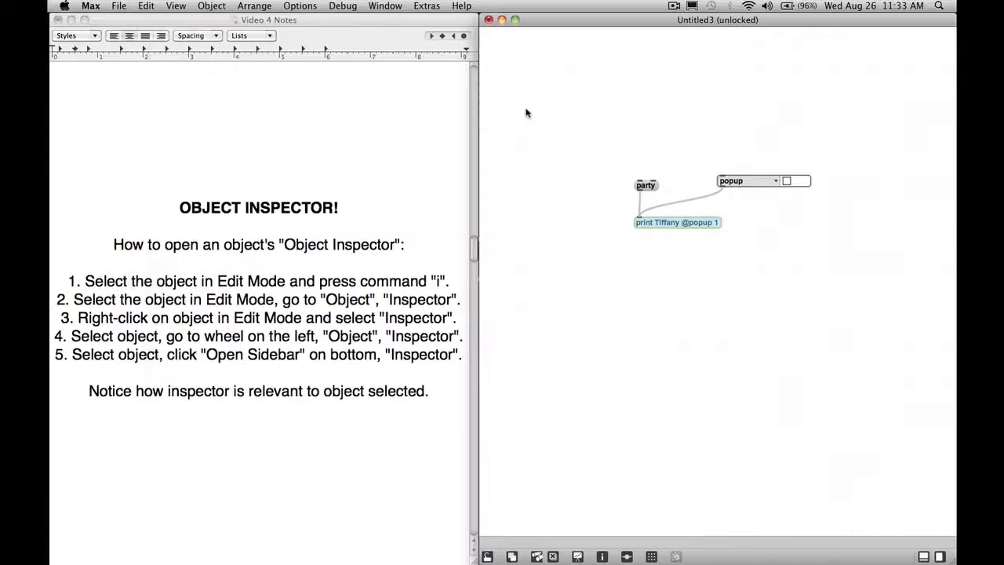
Step: Deselect the print object, open its inspector from the object's action wheel, and dismiss the inspector window
click(644, 238)
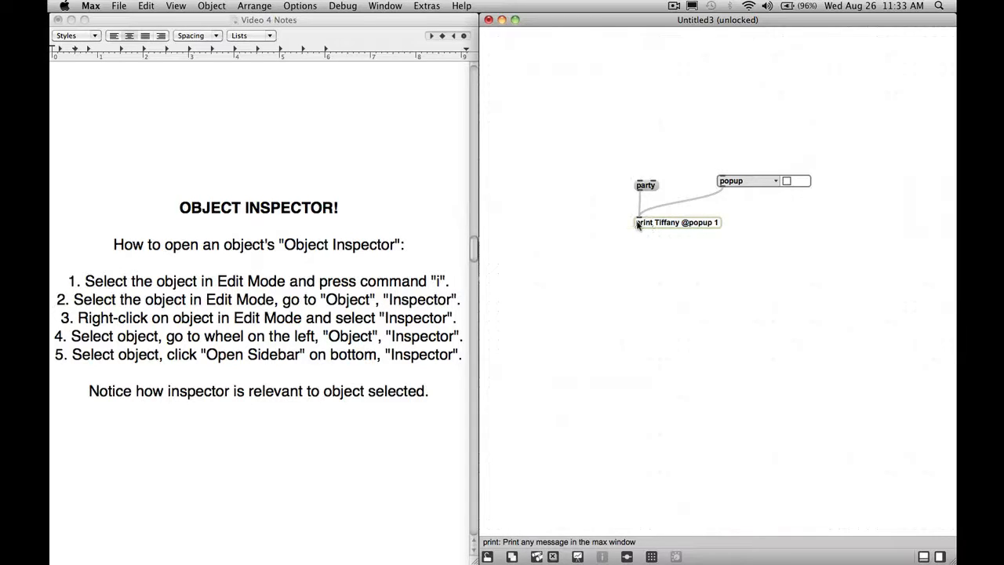
mouse_move(617, 225)
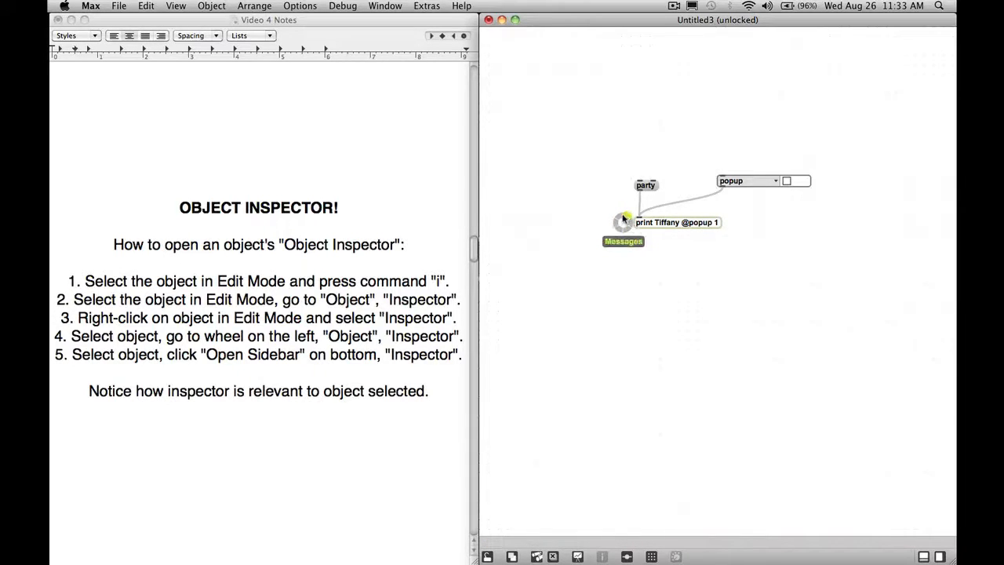
click(632, 221)
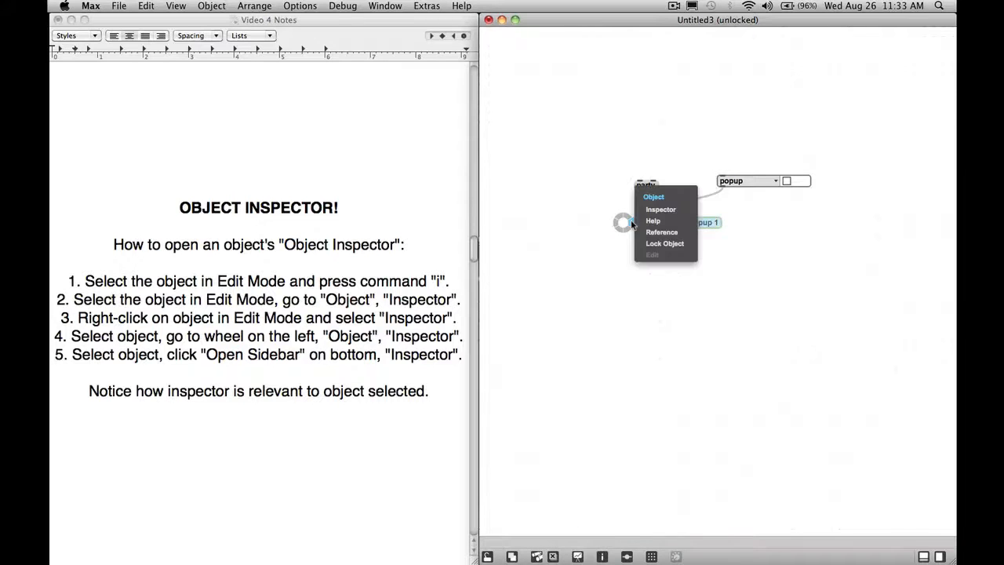
click(659, 210)
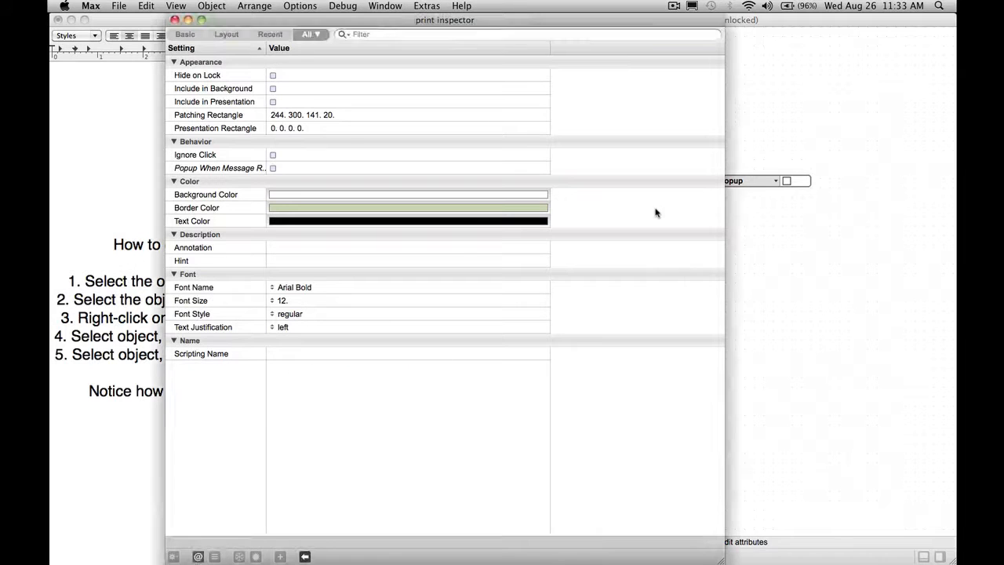
click(187, 23)
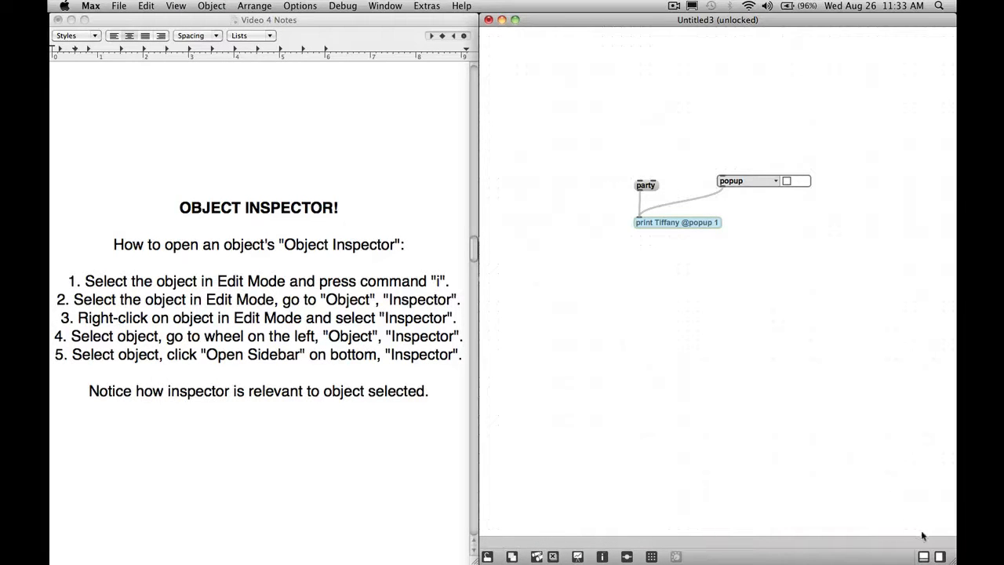
Step: Open the patcher's sidebar, look at its Explorer and Max window views, and return to the print object's Inspector
click(939, 556)
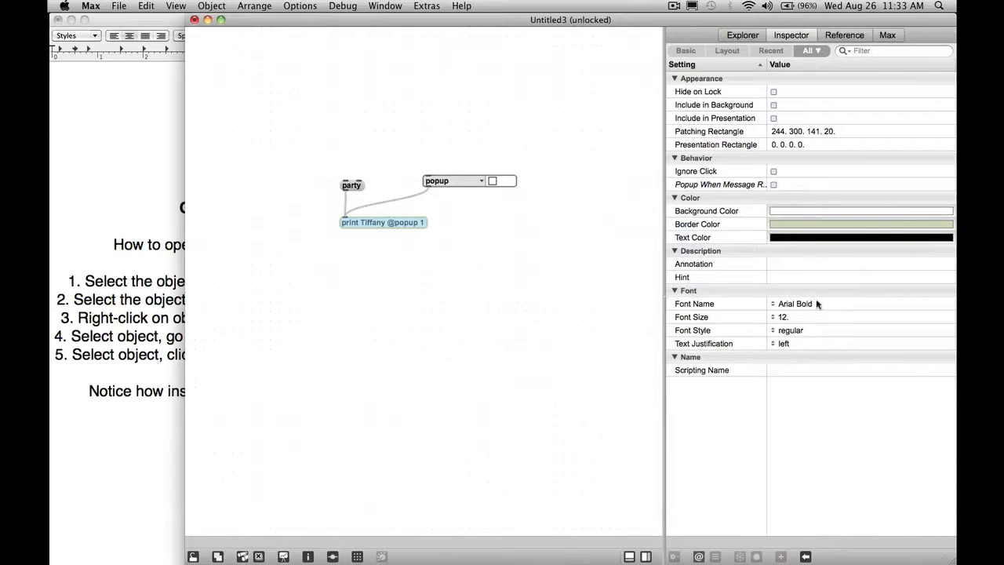
click(743, 36)
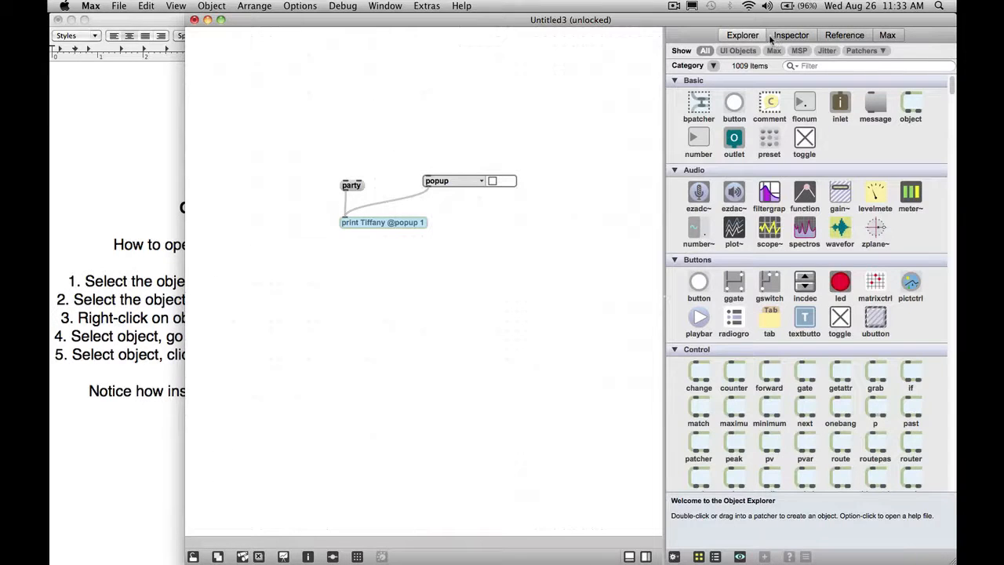
click(774, 36)
click(887, 36)
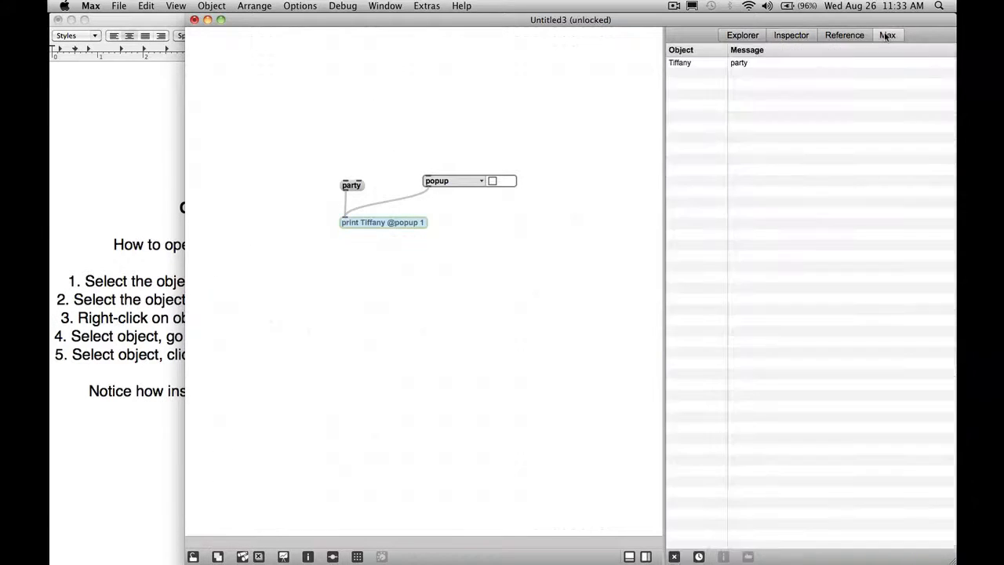
click(790, 37)
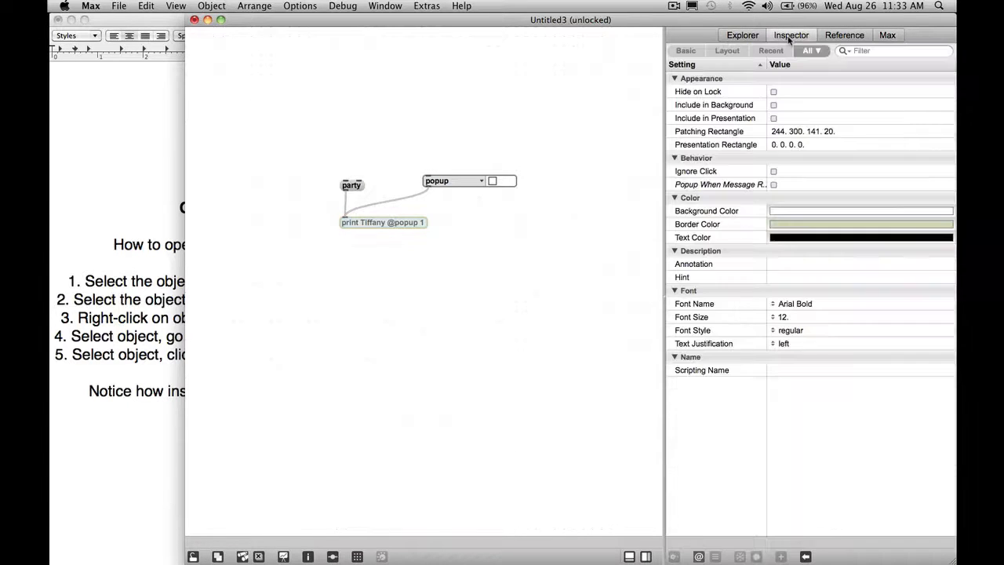
Step: Switch to the TextEdit notes and go to the list of other "print" inspector attributes
click(166, 138)
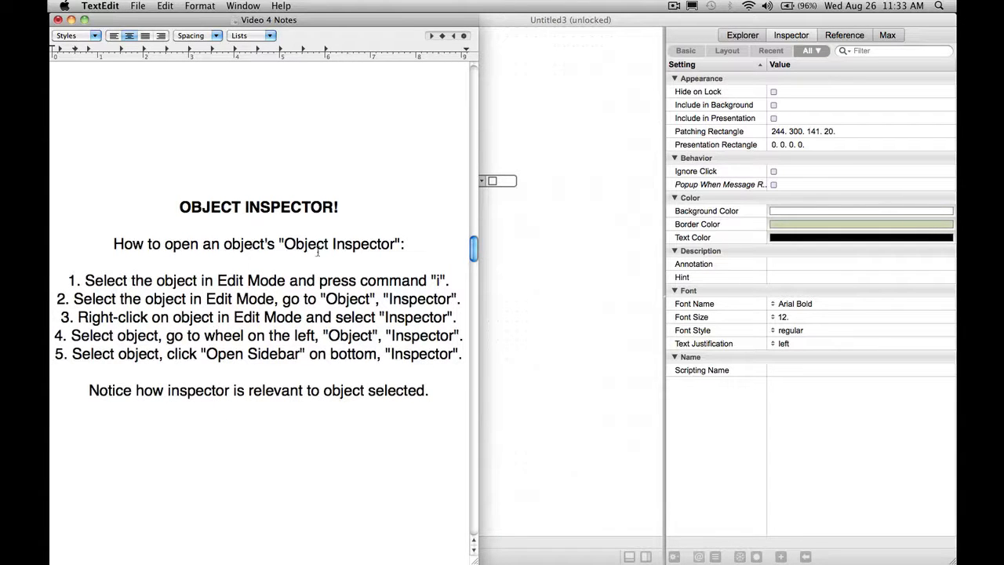
scroll(318, 251, down, 10)
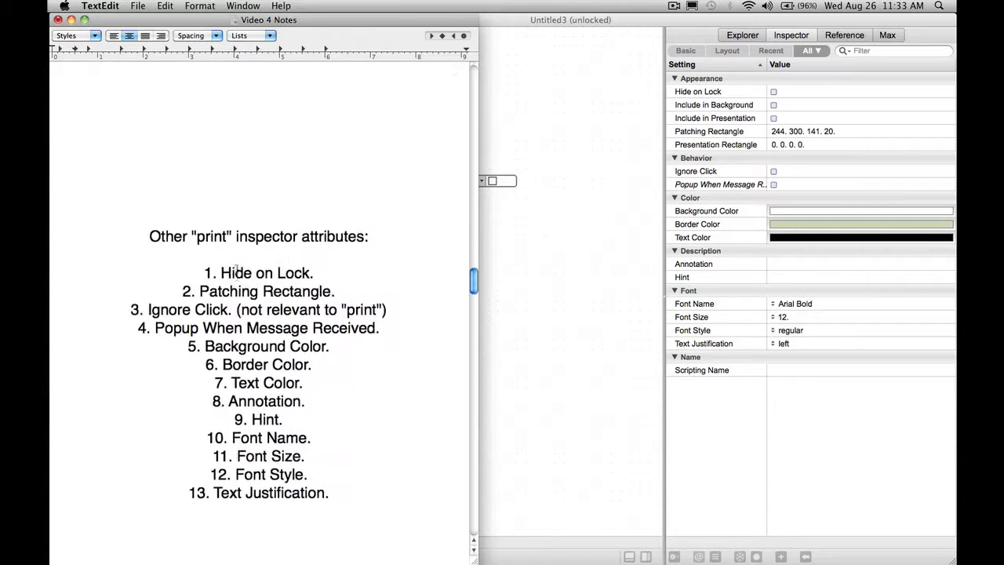
scroll(236, 271, down, 5)
Step: Return to the Max patcher, narrow its window and sidebar, and move the window aside so the notes list shows beside it
click(588, 224)
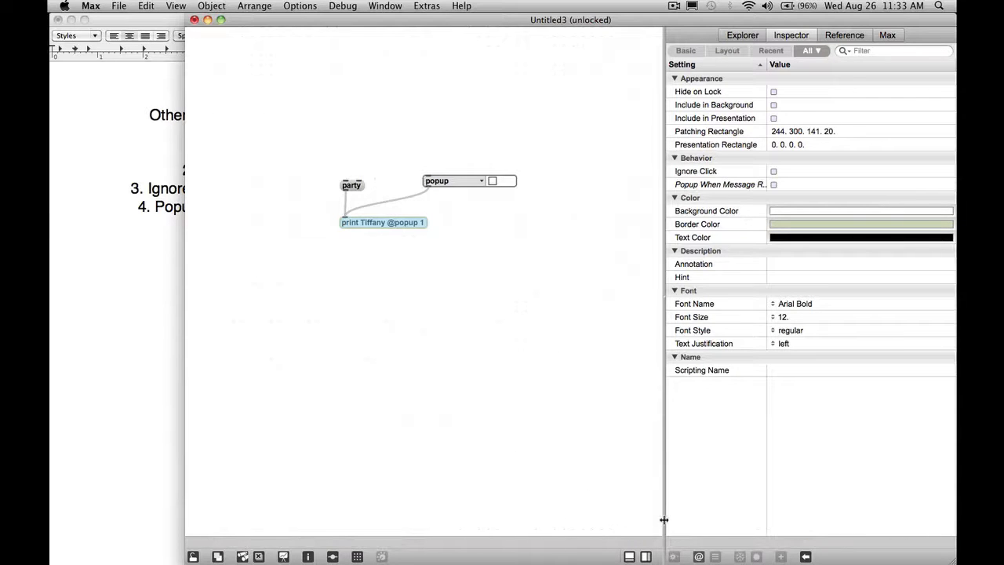
drag(662, 514, 411, 502)
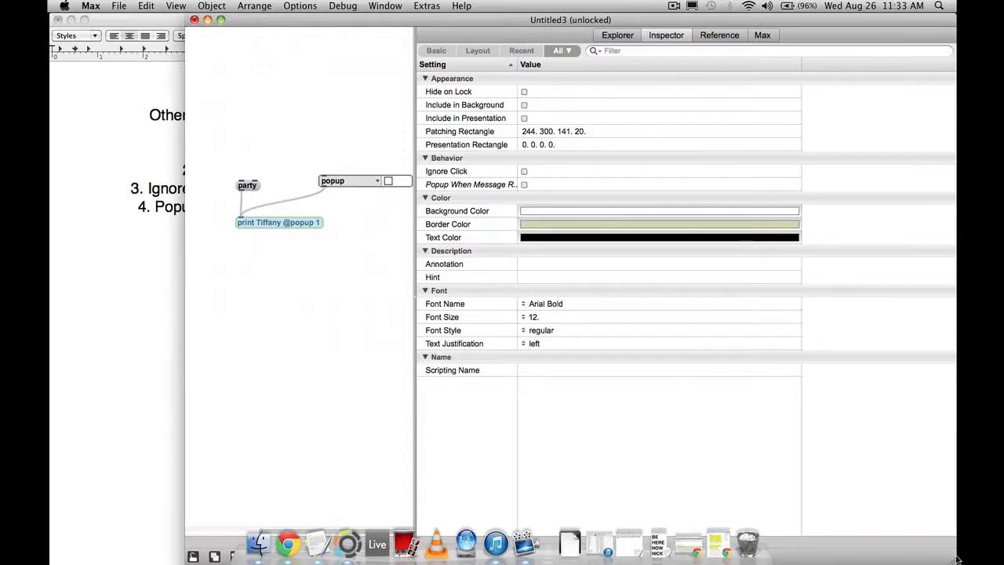
drag(953, 560, 787, 560)
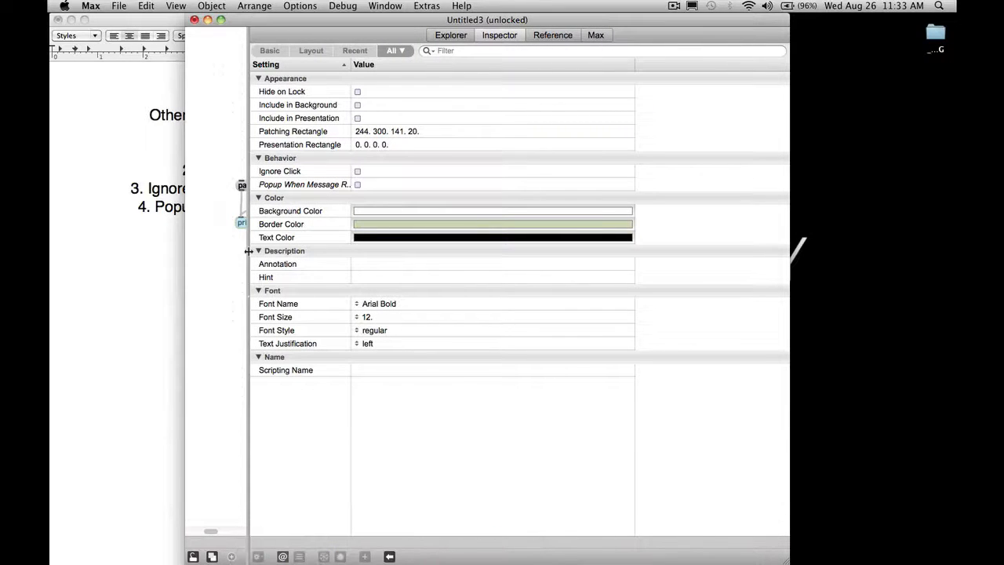
drag(247, 251, 452, 252)
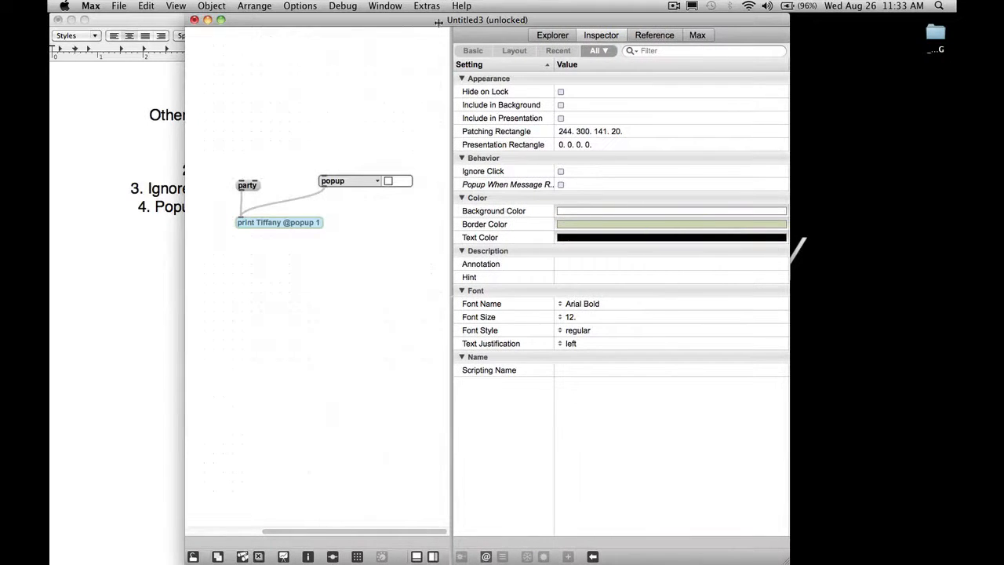
drag(438, 22, 645, 22)
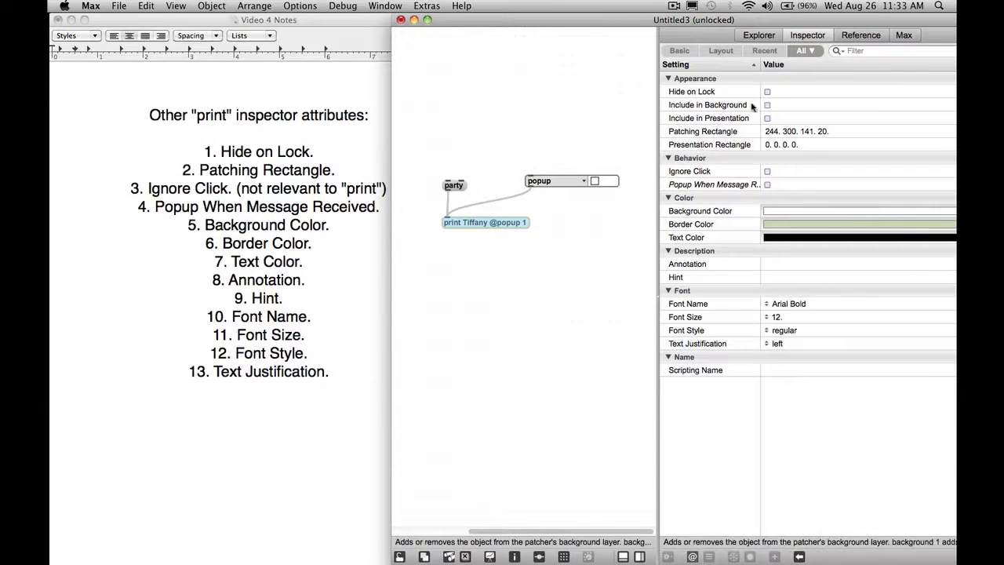
Step: Select the print object's Hide on Lock attribute, read the attribute descriptions in the Clue window, and close it
click(743, 91)
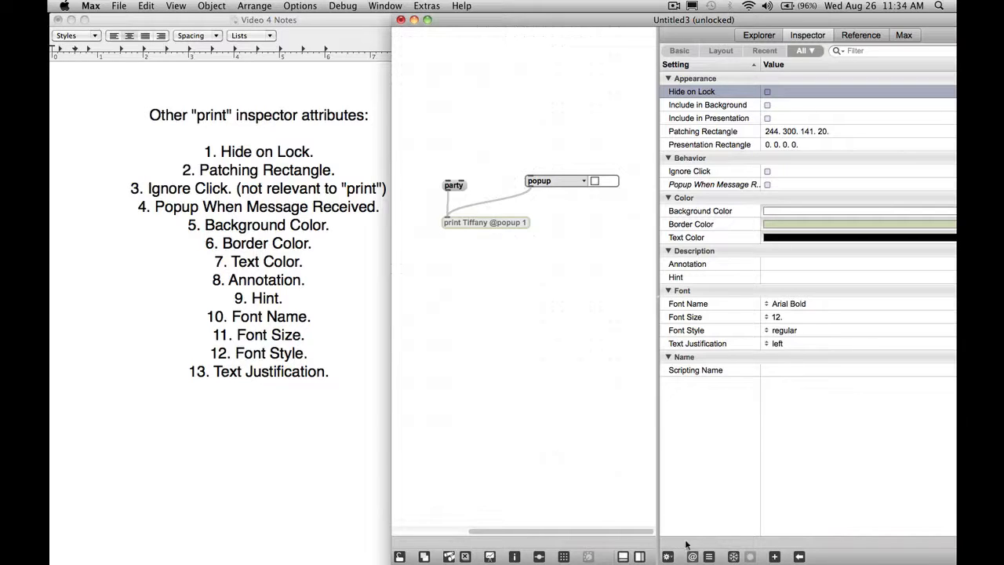
click(385, 5)
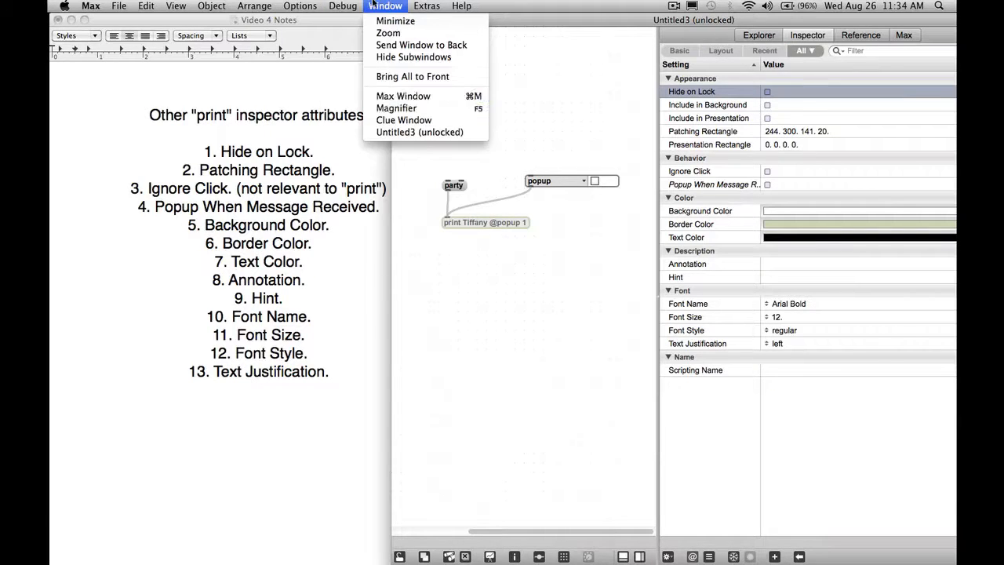
click(436, 127)
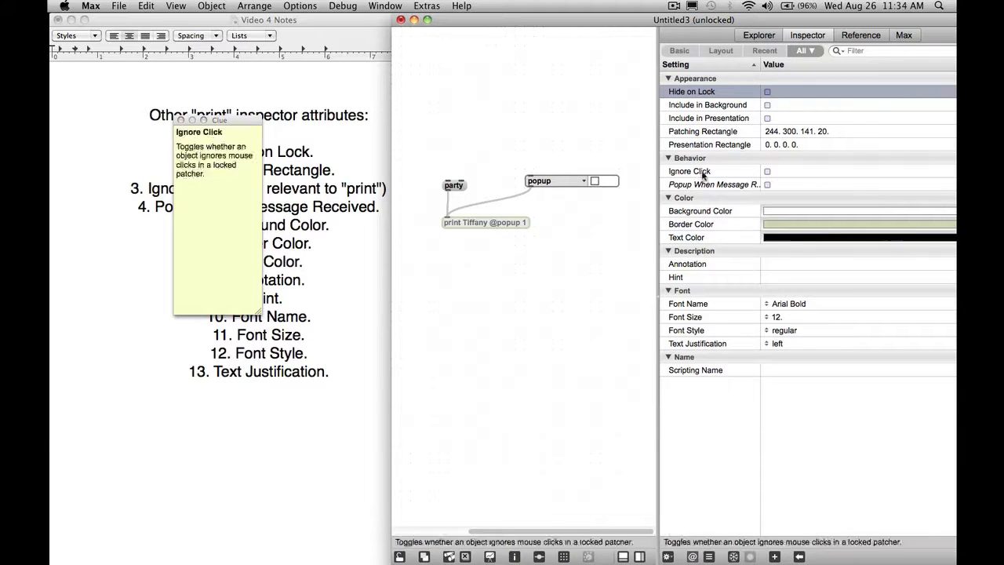
click(180, 120)
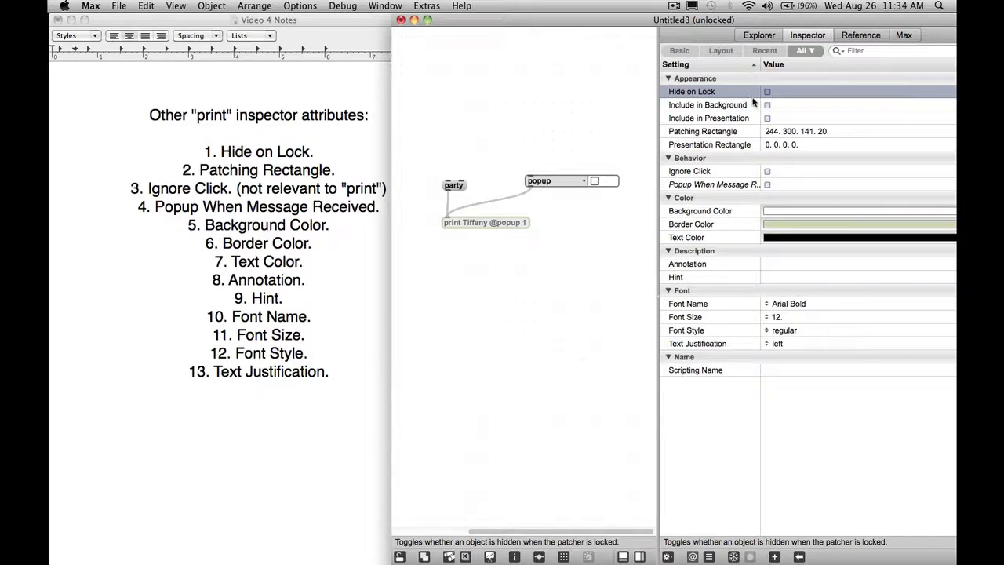
Step: Move the party message, popup attrui and print object together toward the patcher's left edge, and lock the patcher
click(498, 139)
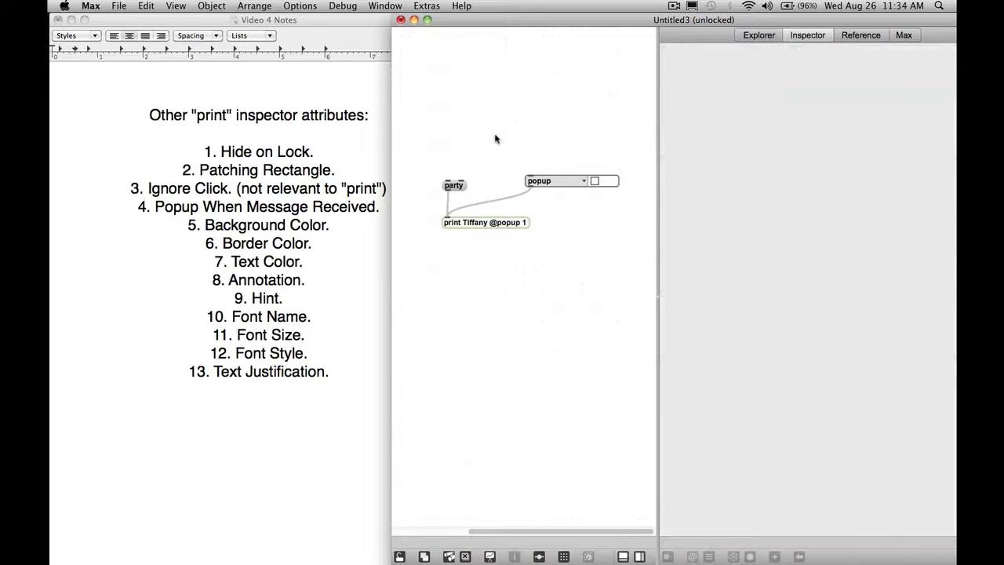
key(super+e)
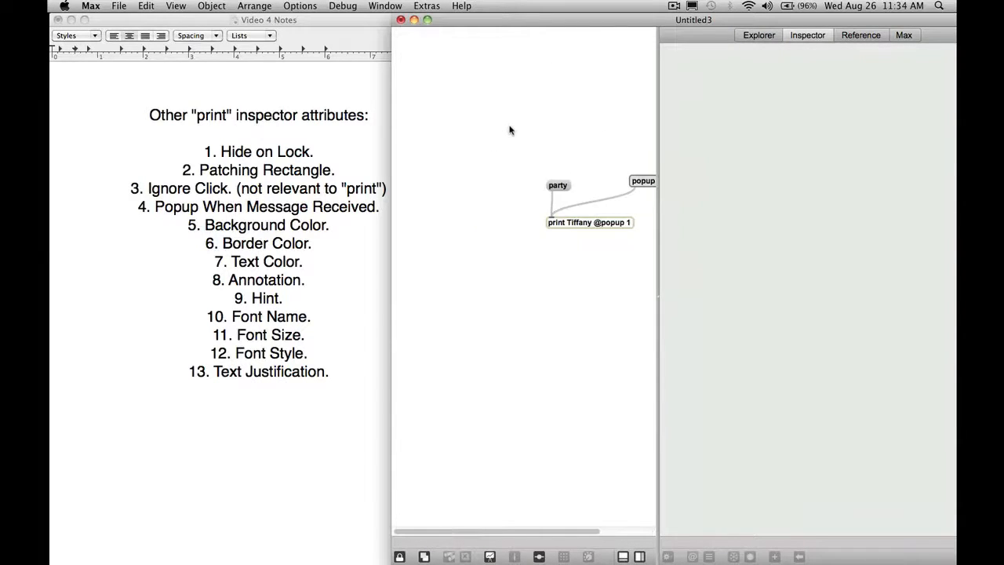
key(super+e)
drag(482, 125, 635, 252)
scroll(635, 247, left, 3)
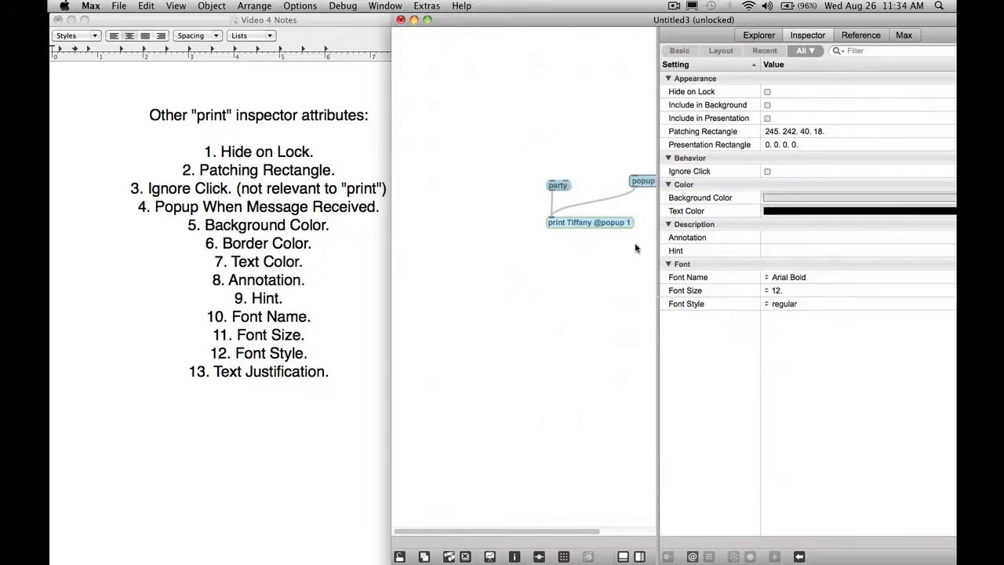
drag(597, 224, 468, 225)
key(super+e)
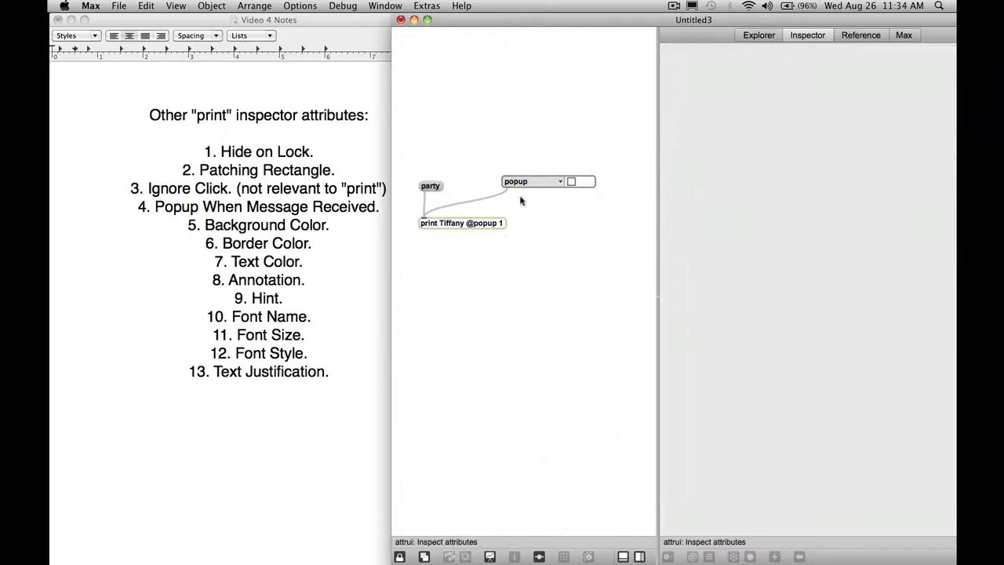
Step: Enable Hide on Lock for the print object, and lock and unlock the patcher to check it
key(super+e)
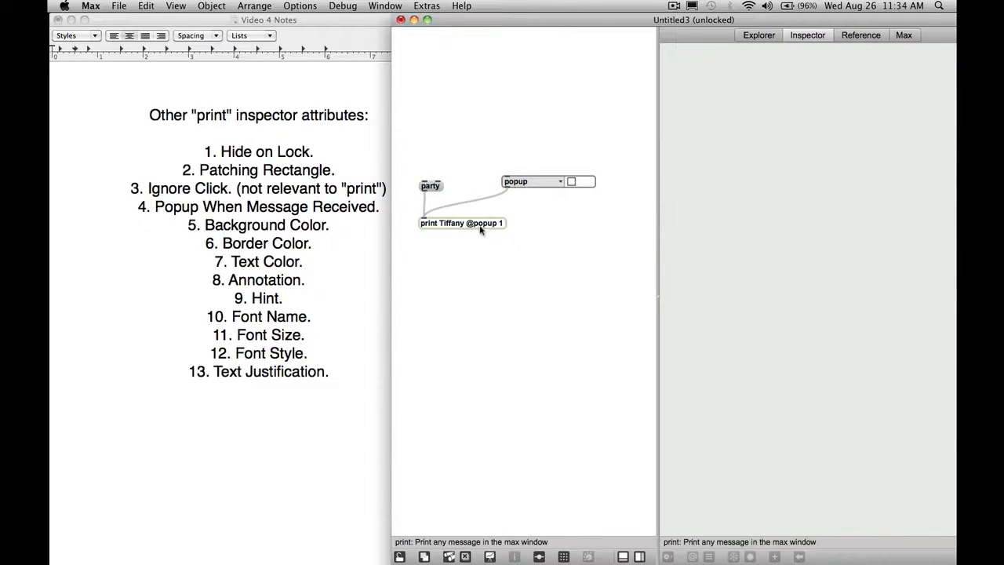
click(470, 224)
click(766, 91)
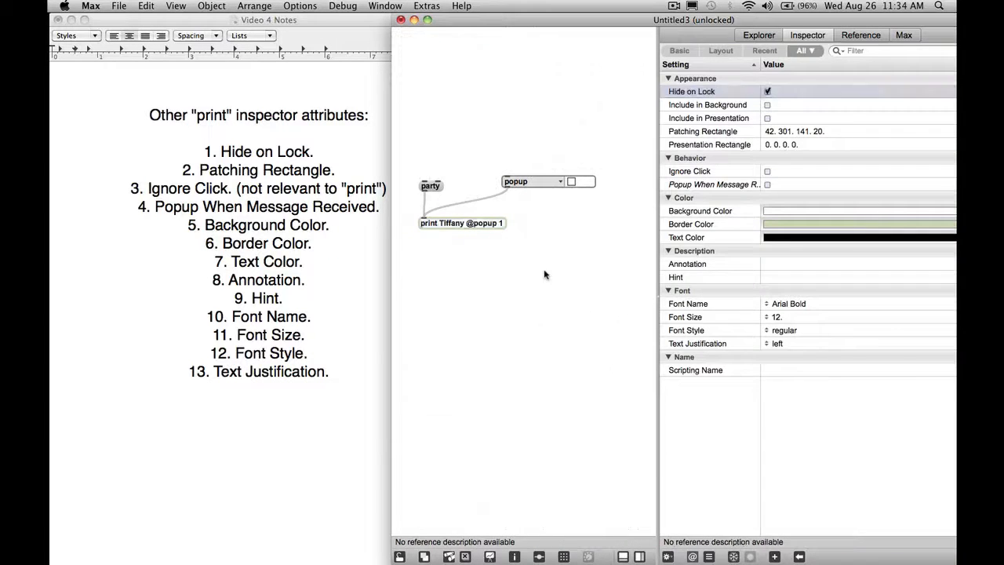
key(super+e)
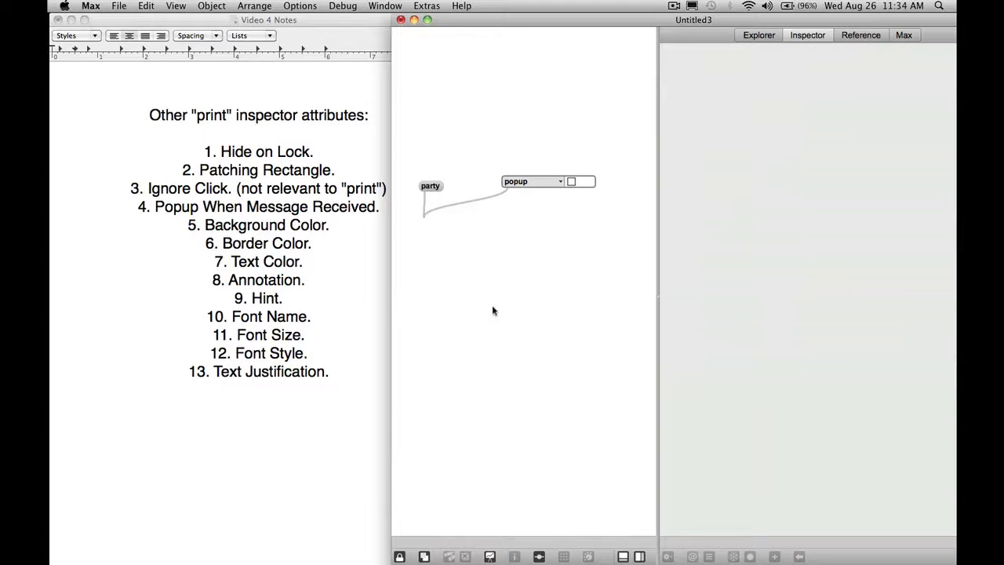
key(super+e)
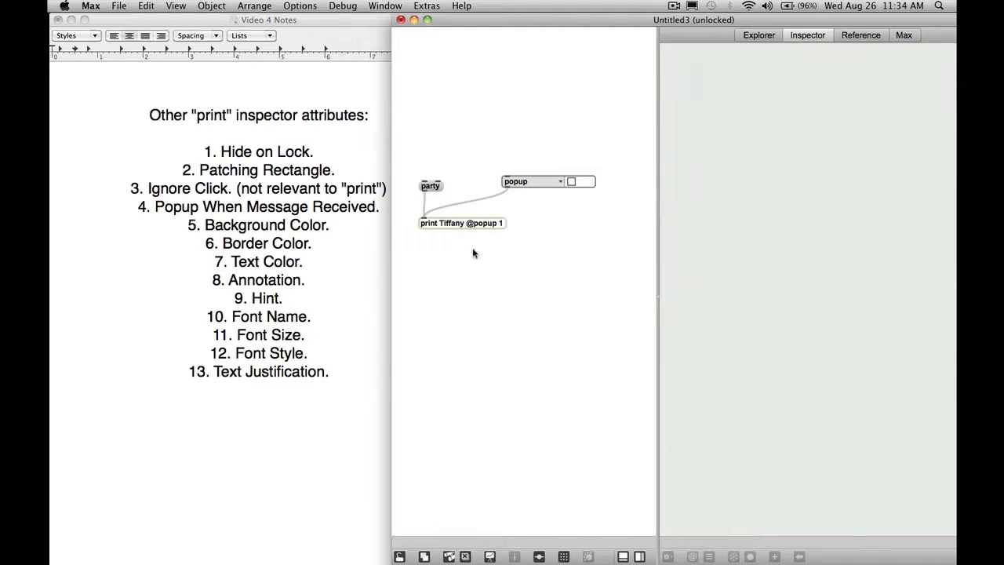
Step: Set the print object's Patching Rectangle to 42. 101. 141. 20
click(471, 224)
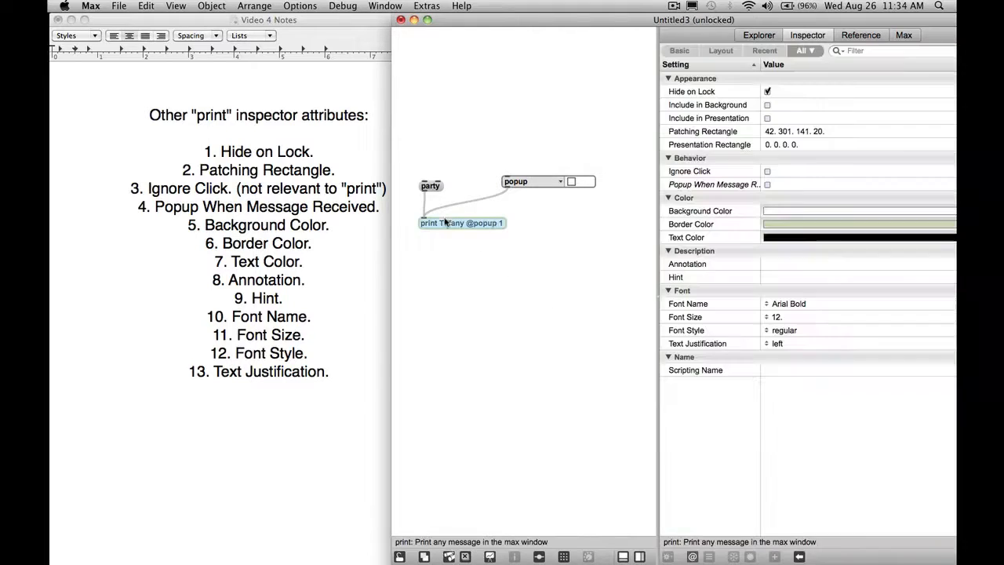
click(775, 135)
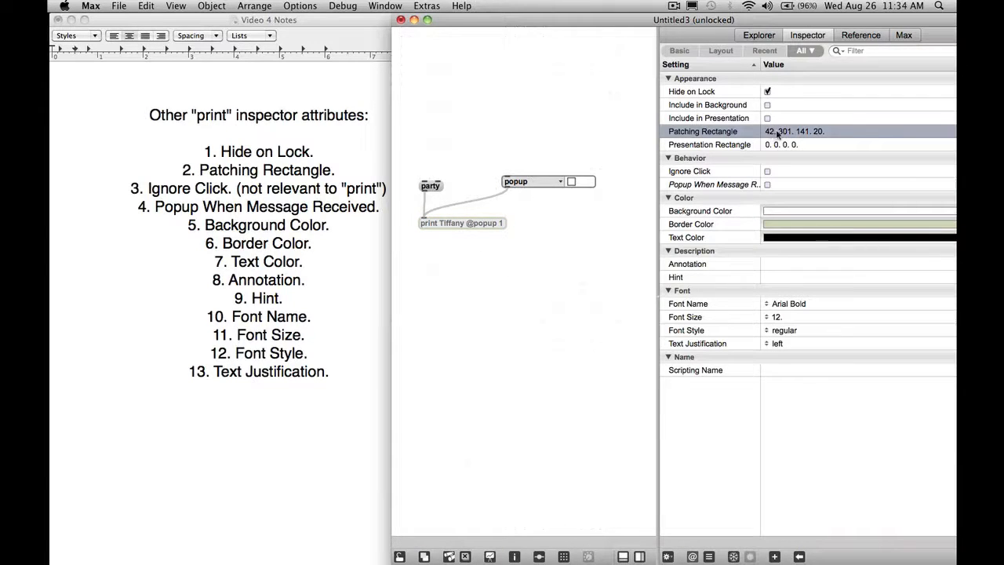
click(771, 133)
click(781, 133)
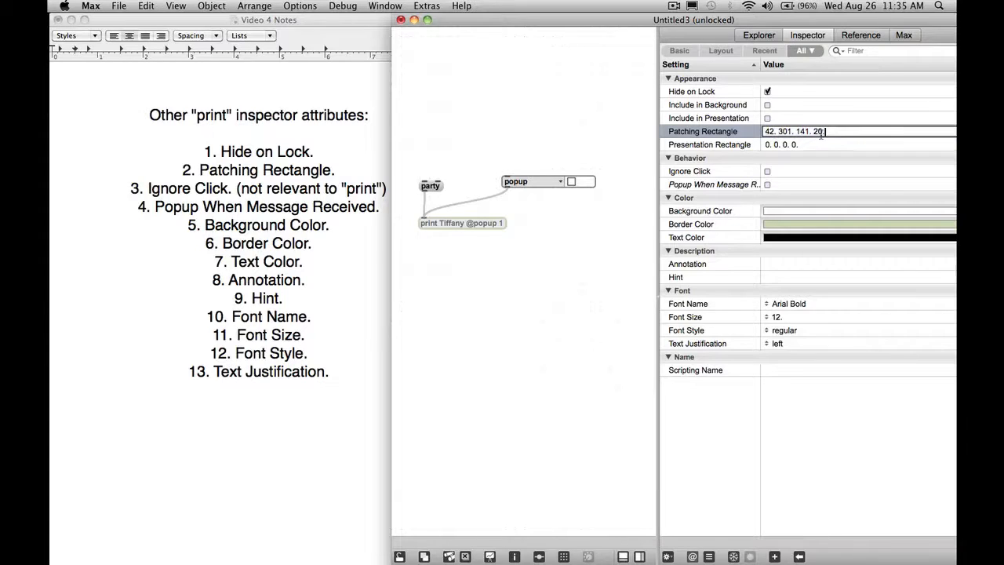
click(768, 132)
key(BackSpace)
key(BackSpace)
key(BackSpace)
text(101)
key(Return)
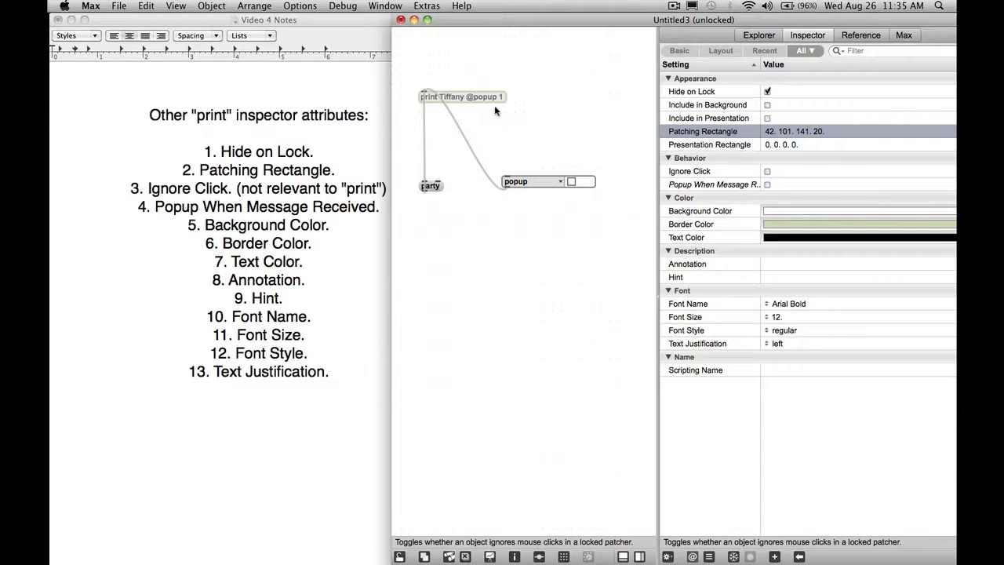
Step: Move the party message and the popup attrui above the print object
drag(430, 187, 453, 61)
drag(516, 181, 522, 55)
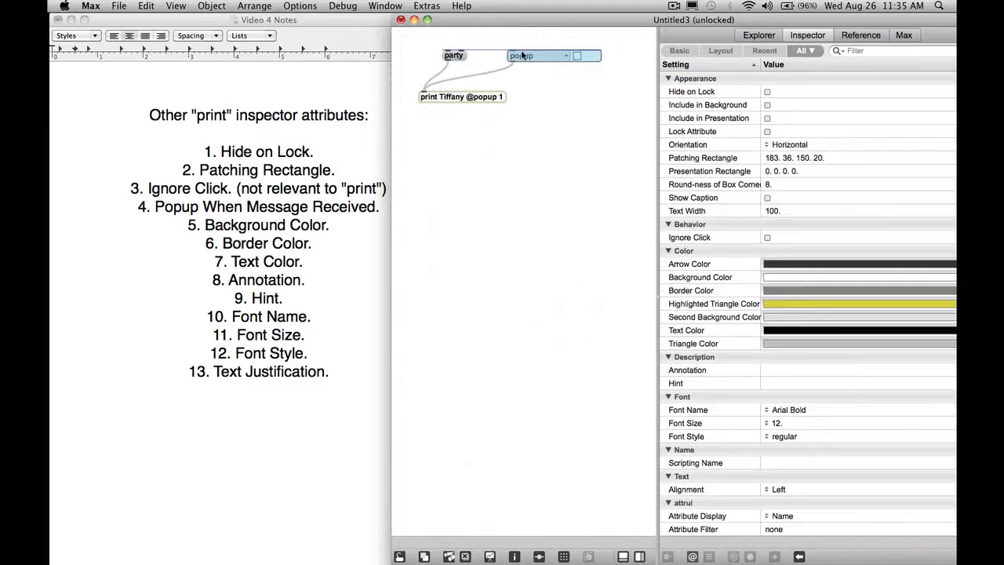
click(454, 55)
Step: Lock the patcher, send the party message repeatedly to the hidden print object, and unlock the patcher
key(super+e)
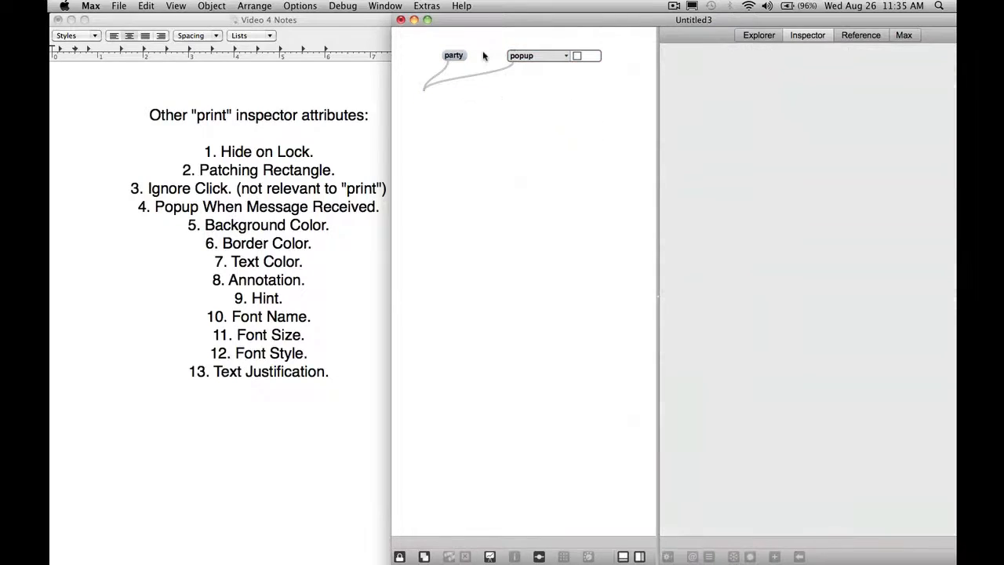
click(454, 56)
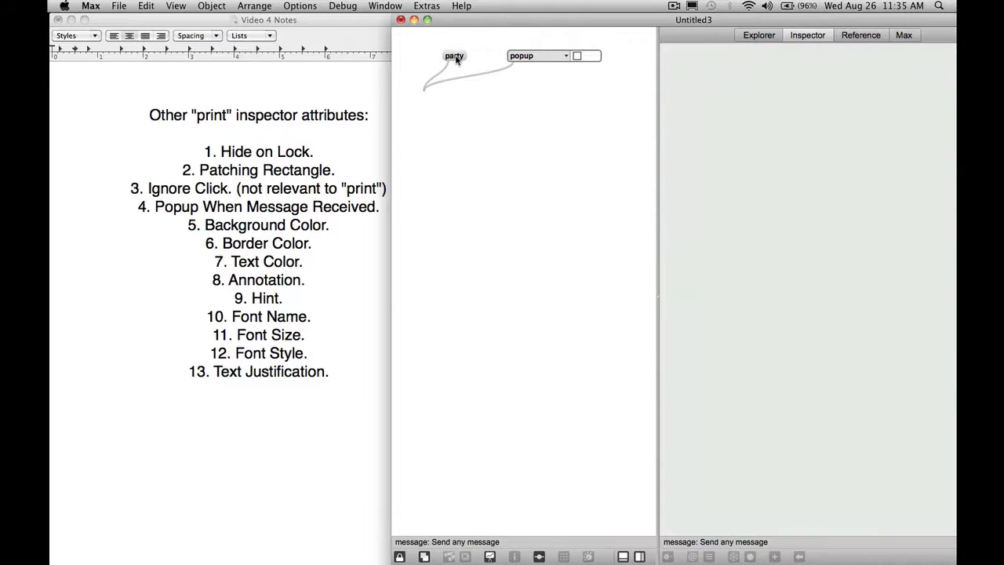
click(454, 55)
click(454, 56)
click(454, 56)
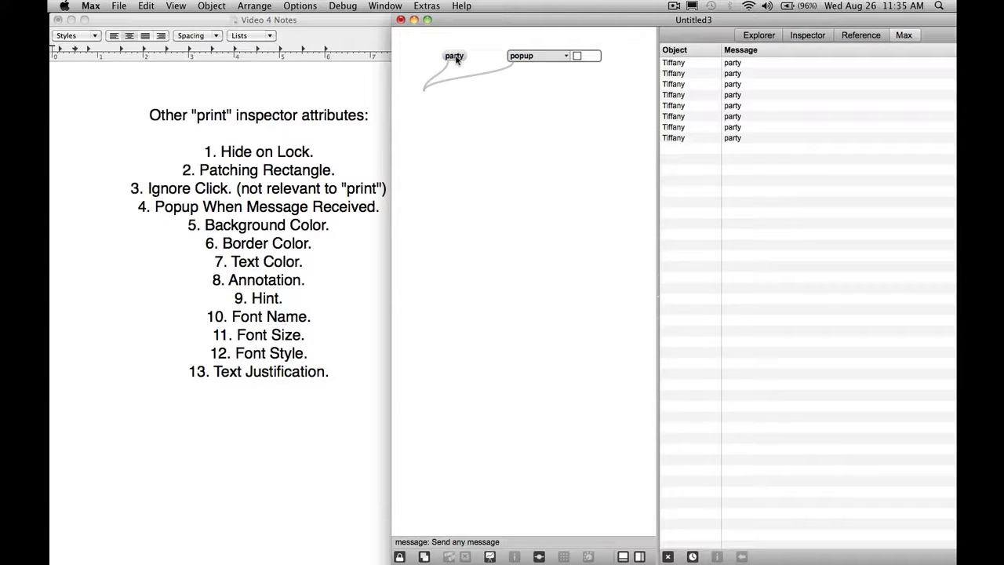
click(454, 56)
click(454, 55)
click(454, 56)
click(454, 56)
click(454, 55)
key(super+e)
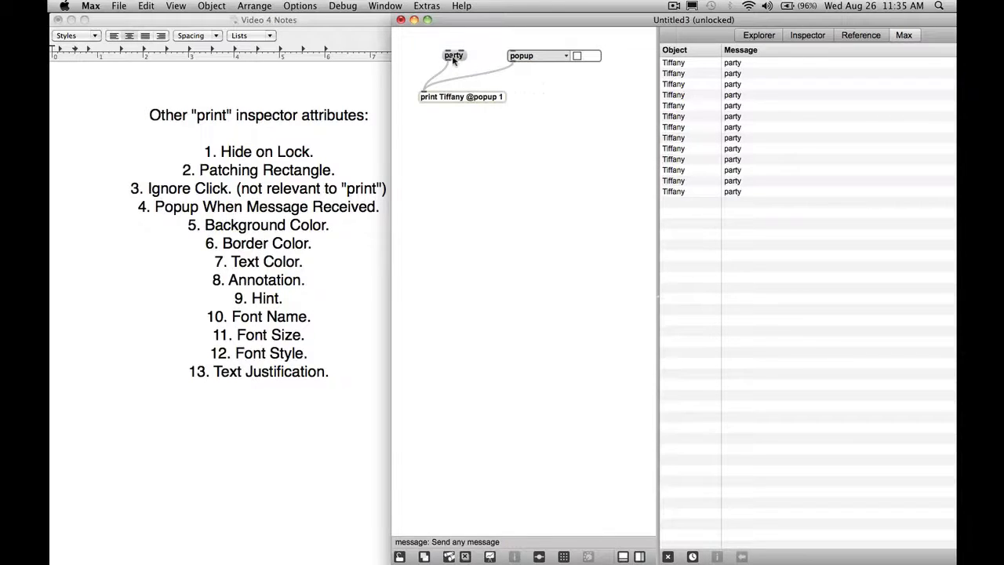
Step: Enable Ignore Click for the party message, and check it in the locked patcher with the Max window view showing
click(453, 58)
click(808, 35)
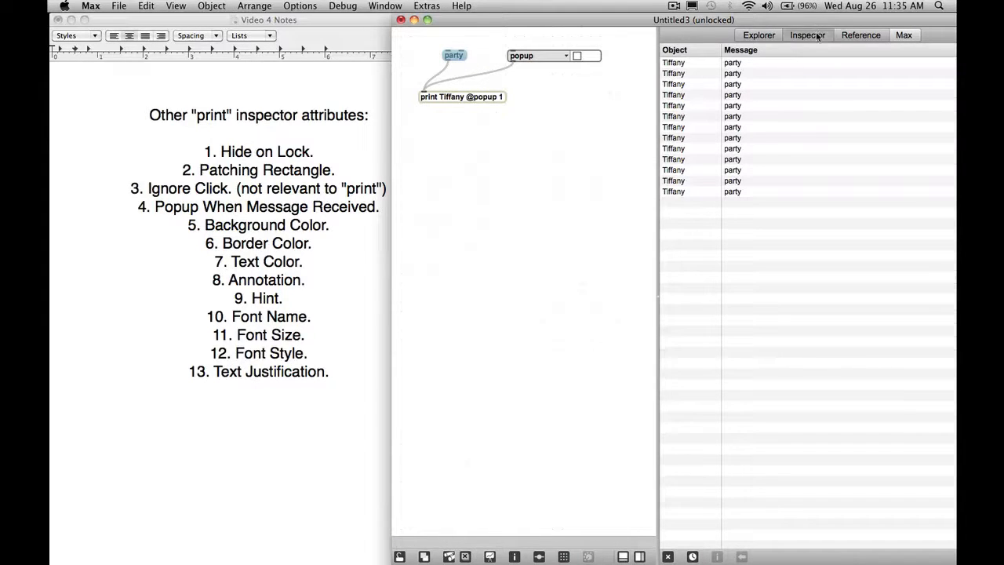
click(767, 171)
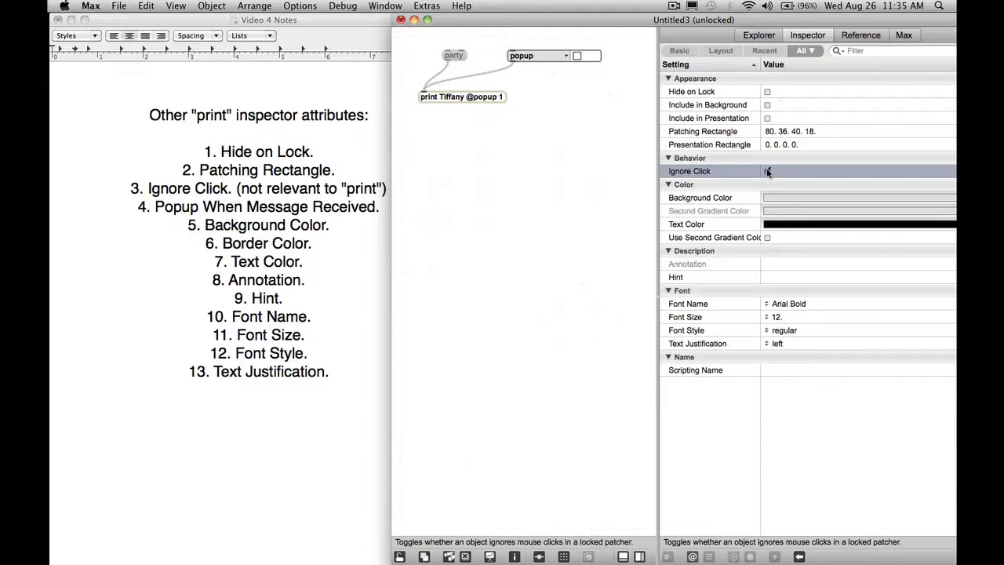
click(903, 35)
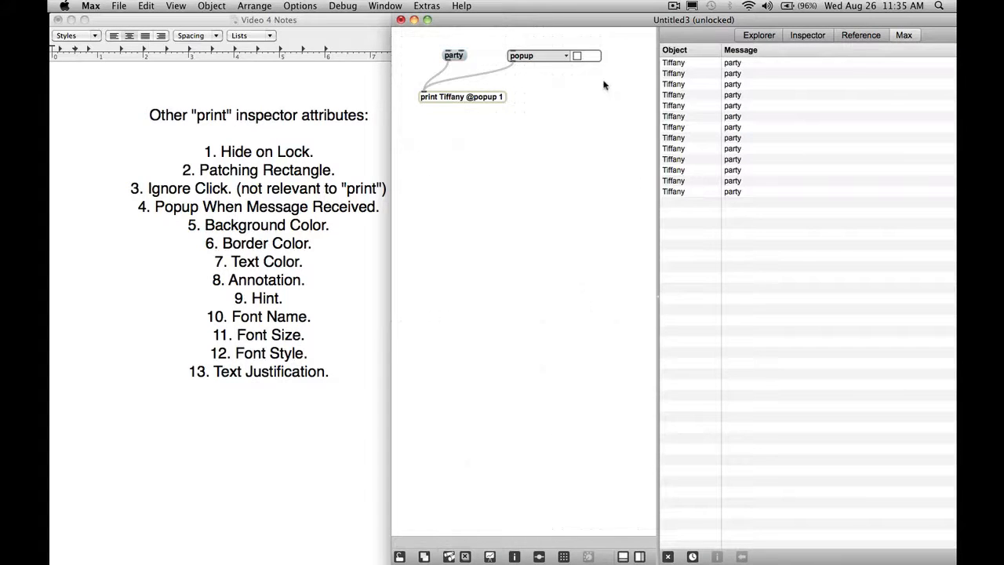
key(super+e)
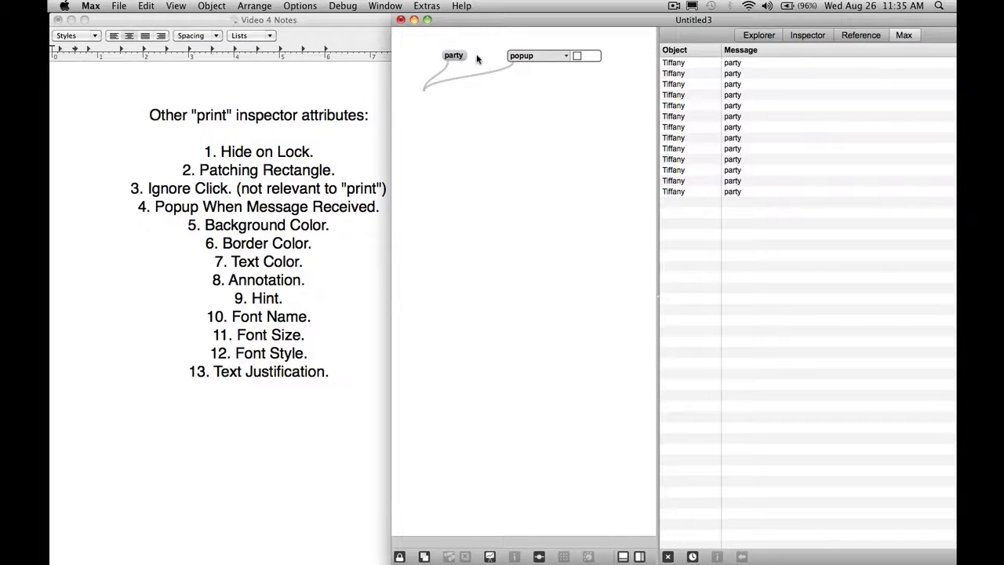
key(super+e)
Step: Inspect the print object and toggle its Popup When Message Received attribute on and back off
click(807, 35)
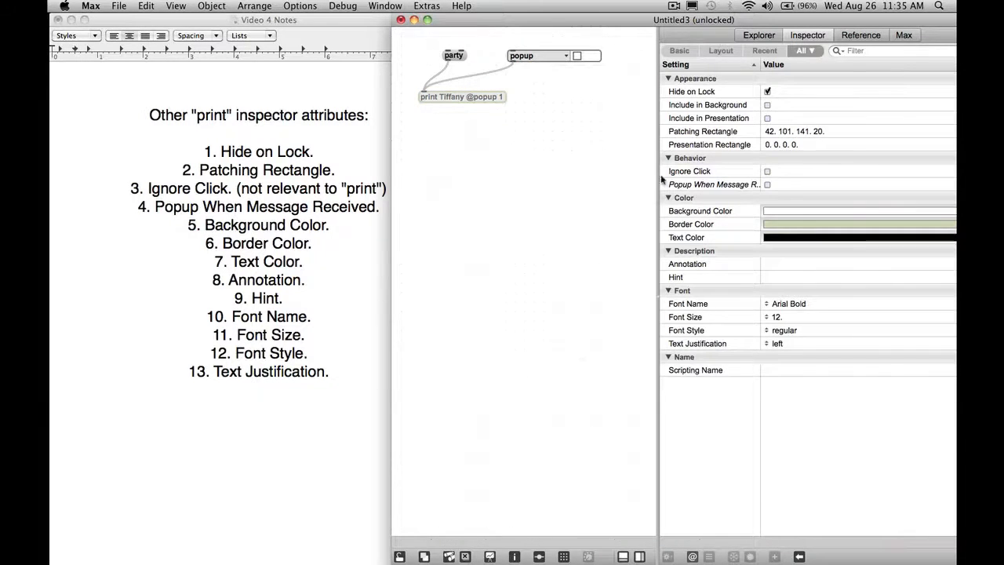
click(767, 185)
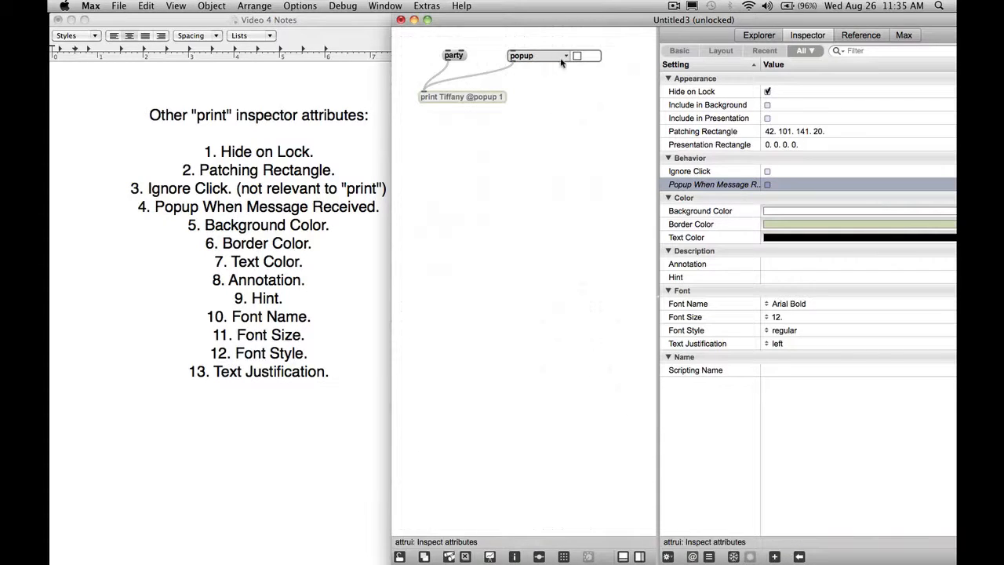
click(767, 185)
click(768, 185)
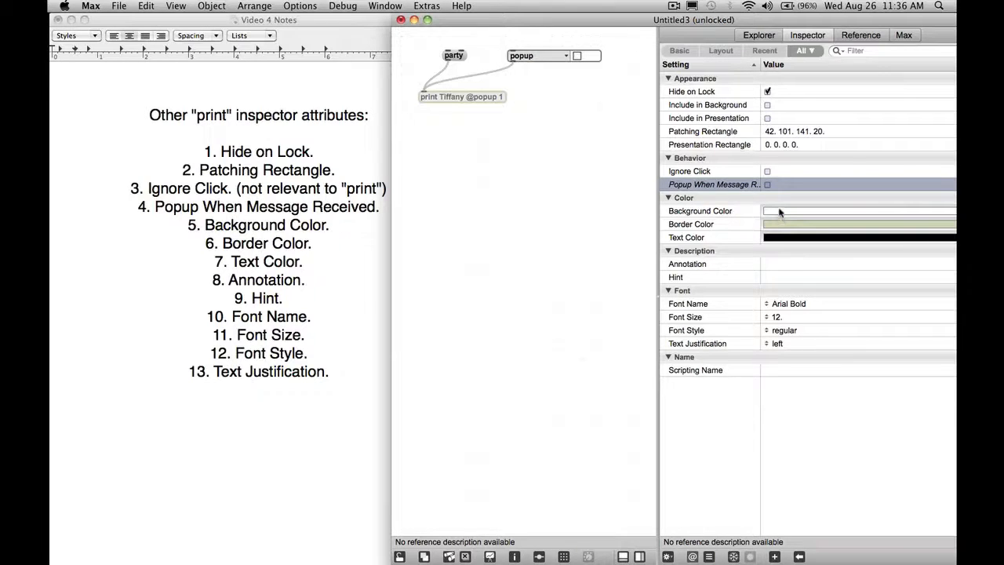
Step: Set the print object's Background Color to red and its Border Color to blue
click(780, 211)
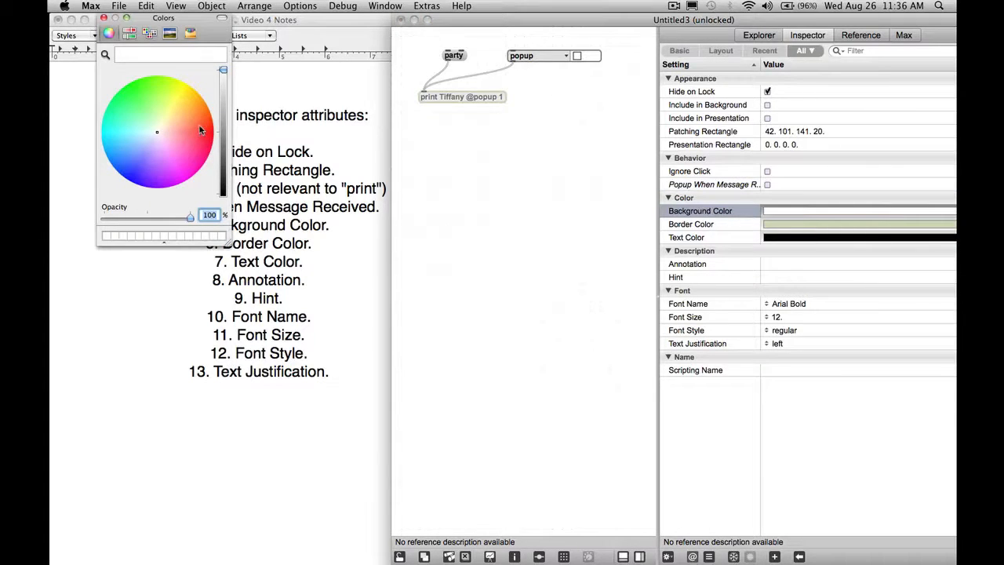
drag(201, 126, 212, 136)
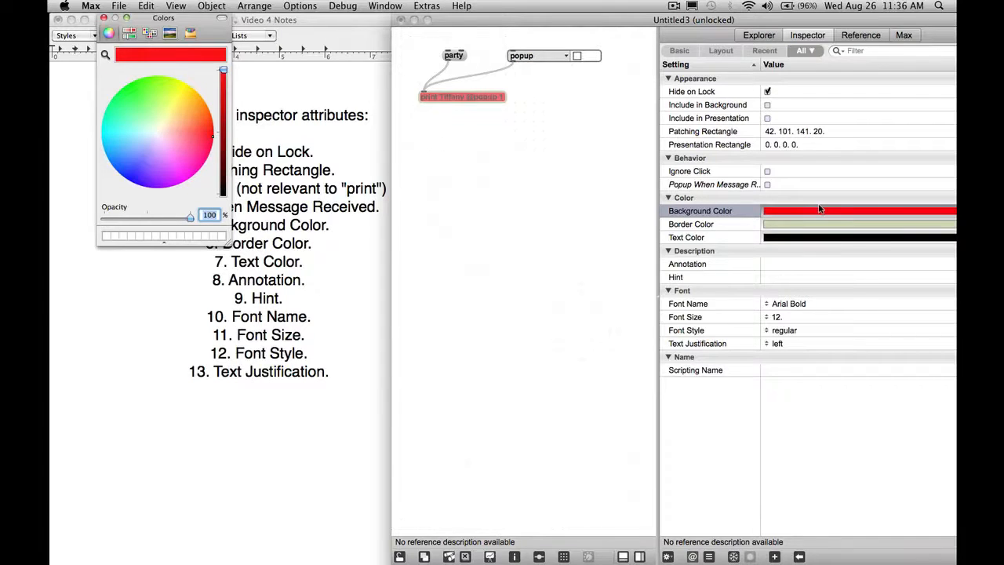
click(829, 225)
drag(186, 136, 135, 182)
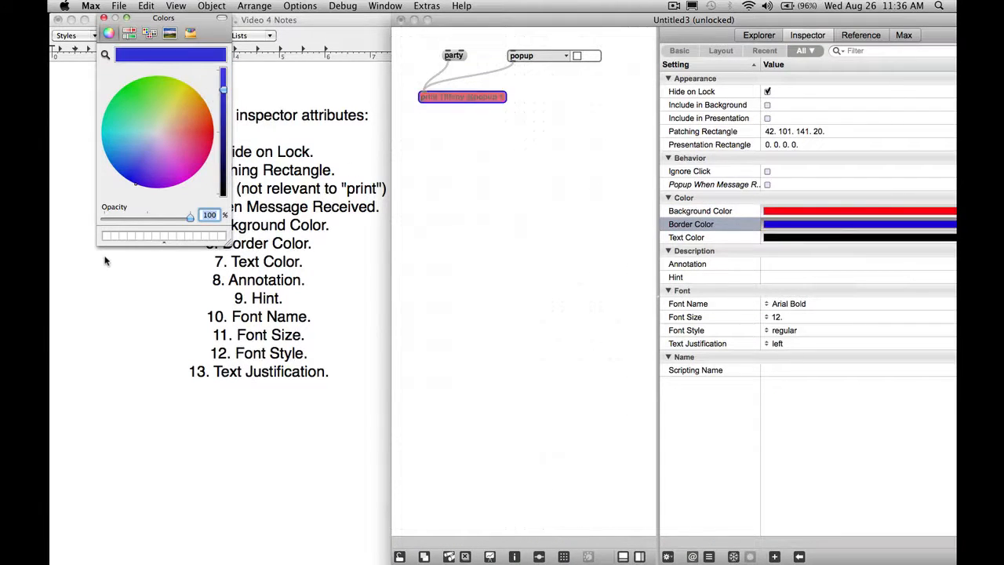
Step: Set the print object's Text Color to white, reselect the object, and move the Colors window off the notes list
click(795, 237)
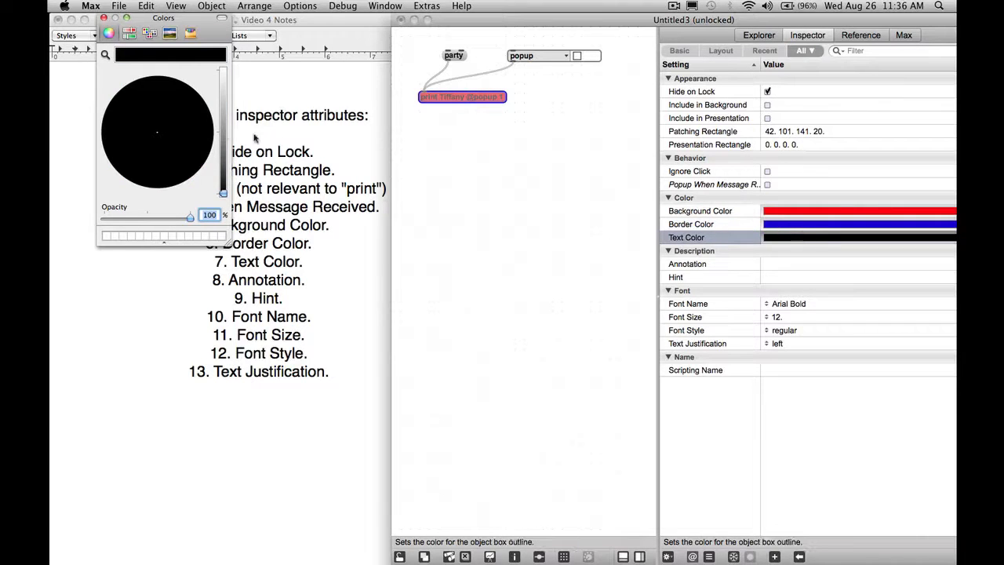
drag(225, 133, 223, 70)
click(509, 184)
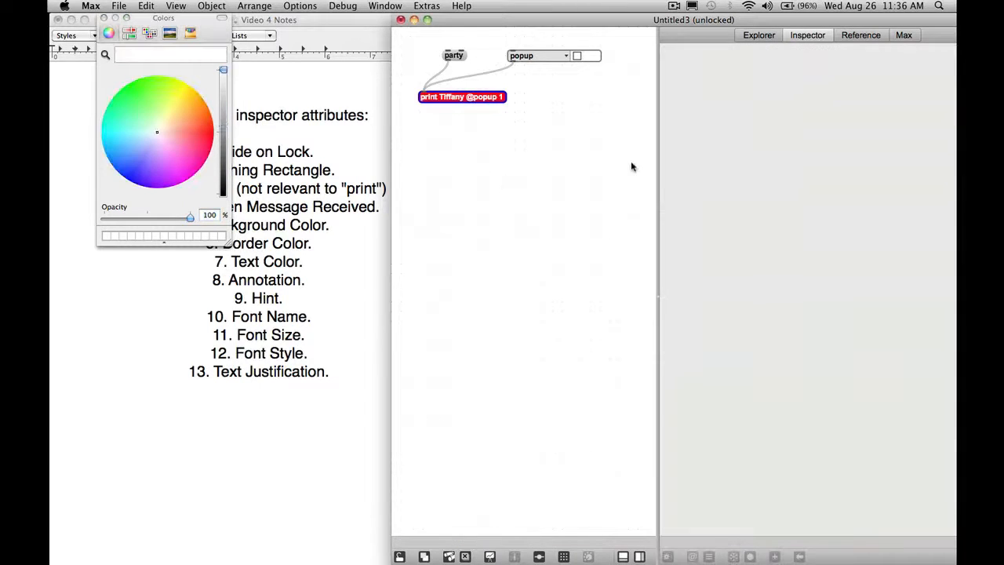
click(455, 98)
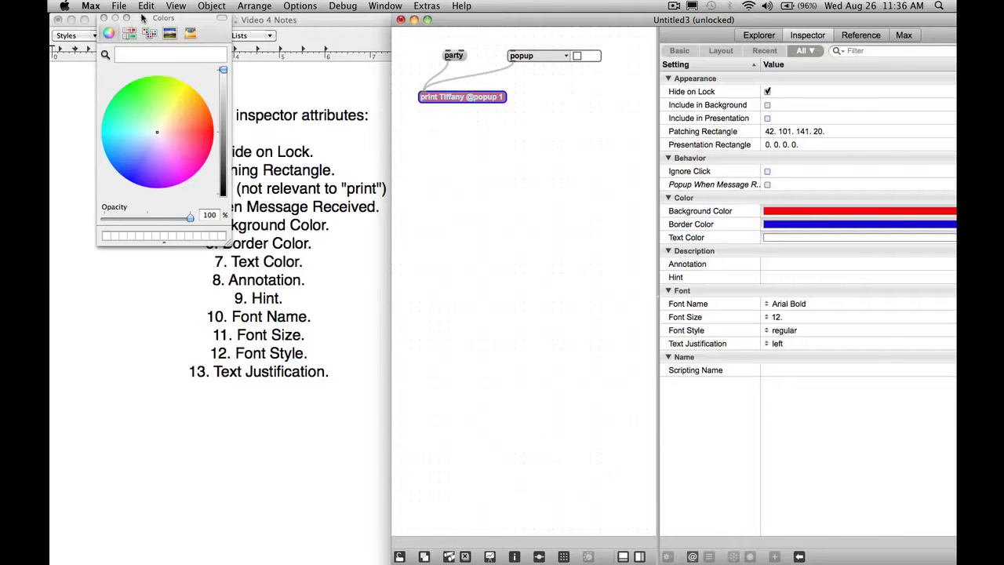
drag(142, 17, 117, 339)
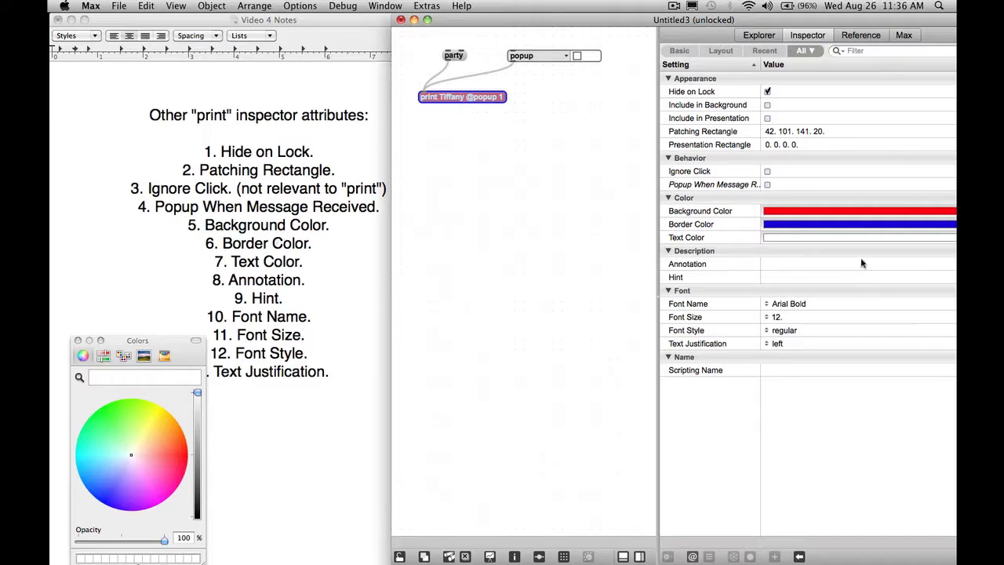
Step: Set the print object's Annotation to "eddie murphy" and its Hint to "party all the time"
click(798, 264)
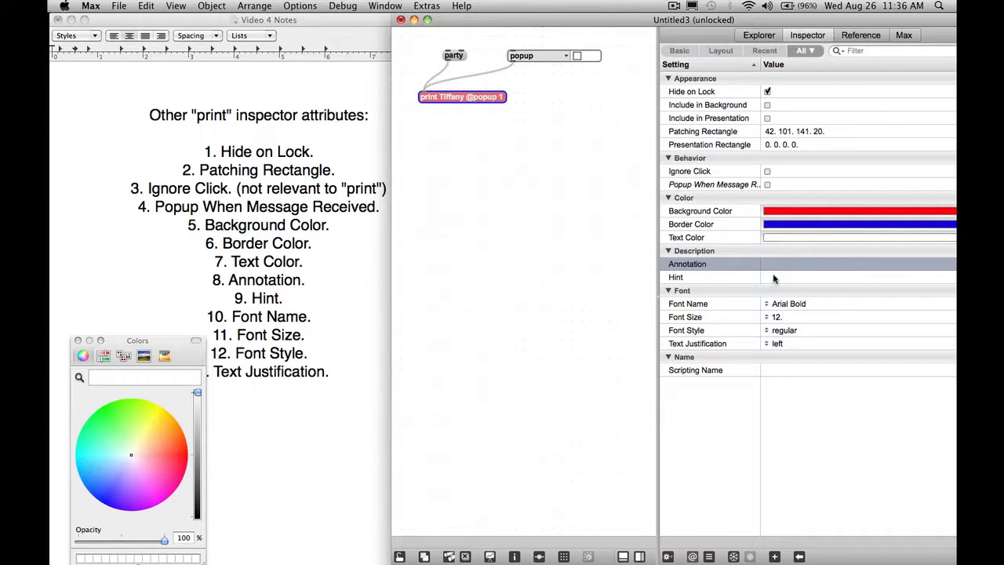
mouse_move(696, 267)
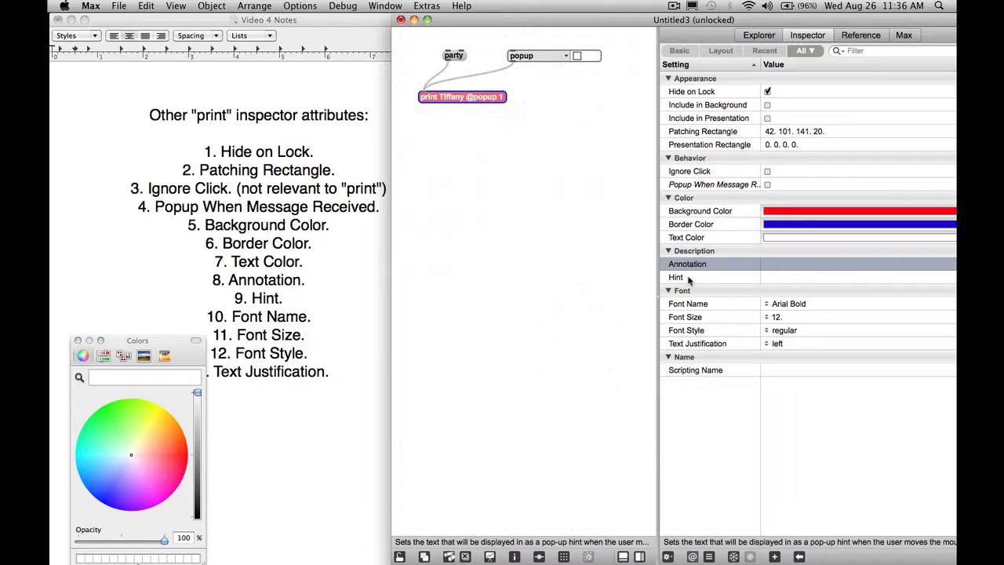
click(794, 267)
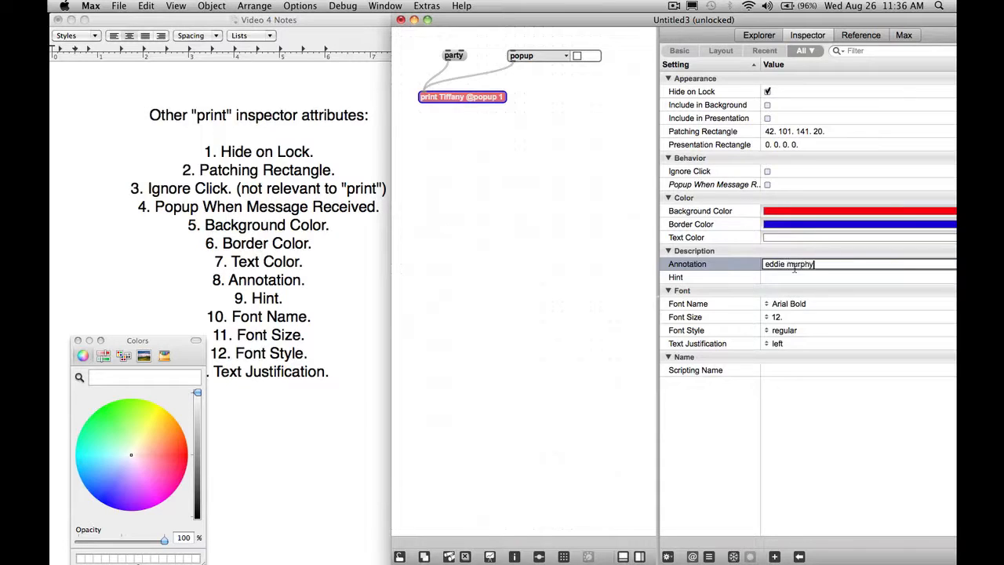
click(795, 279)
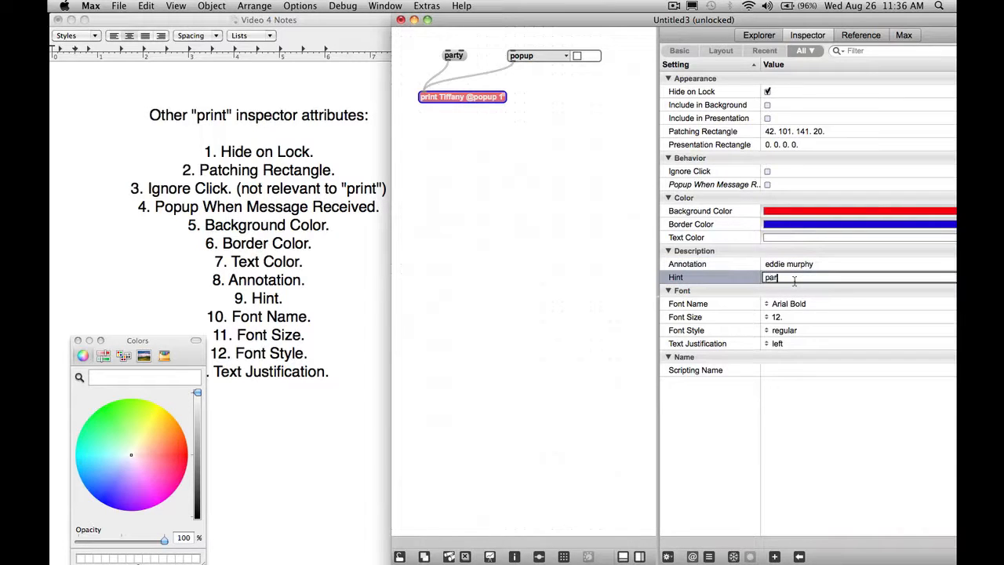
text(party all the time)
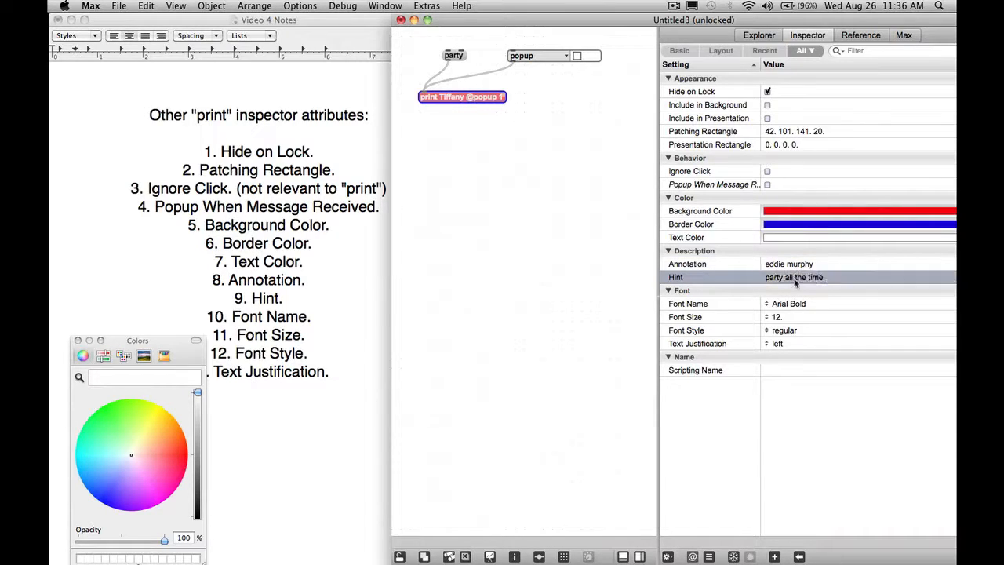
Step: Deselect the print object to view its annotation, and lock and unlock the patcher
click(526, 208)
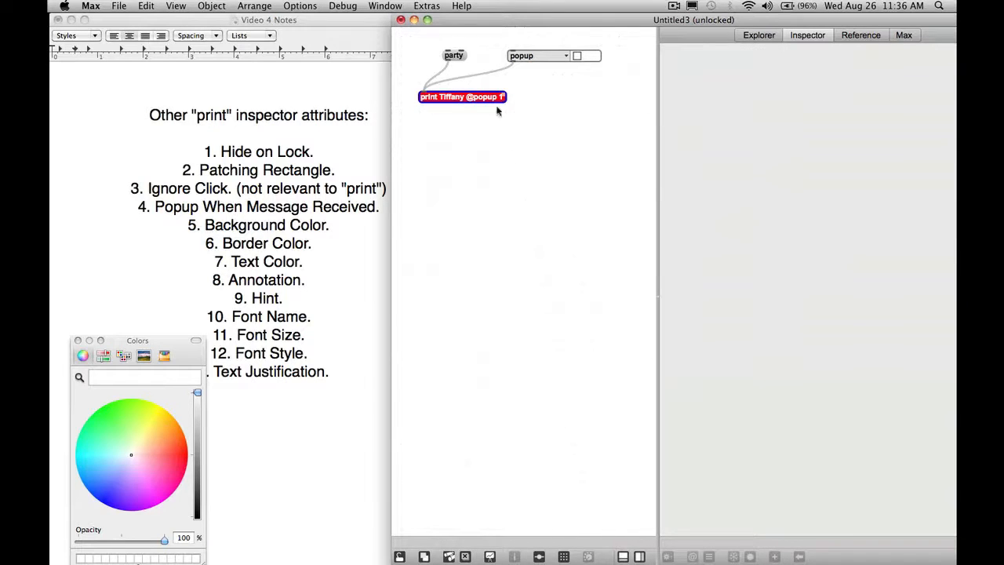
mouse_move(484, 104)
mouse_move(450, 105)
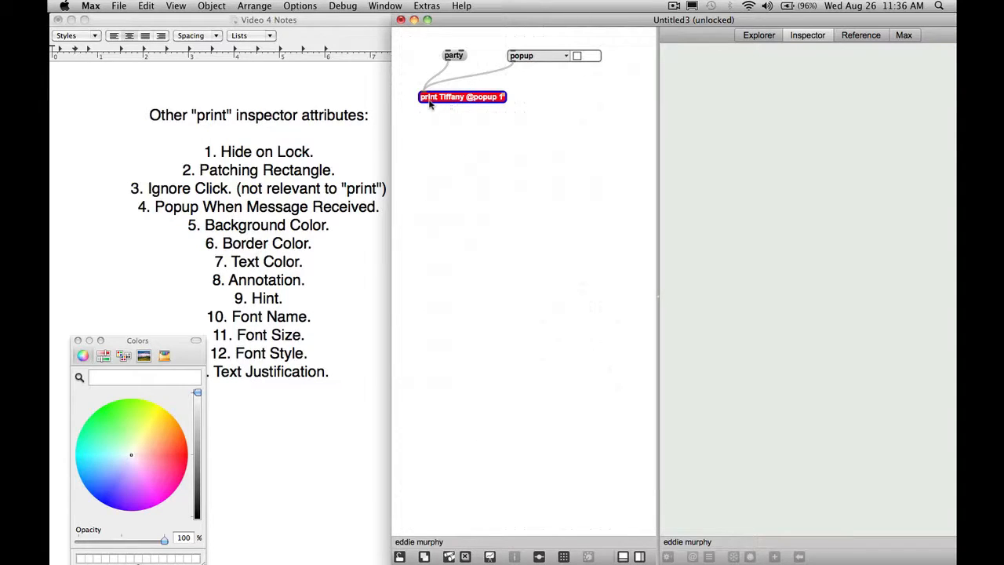
click(399, 556)
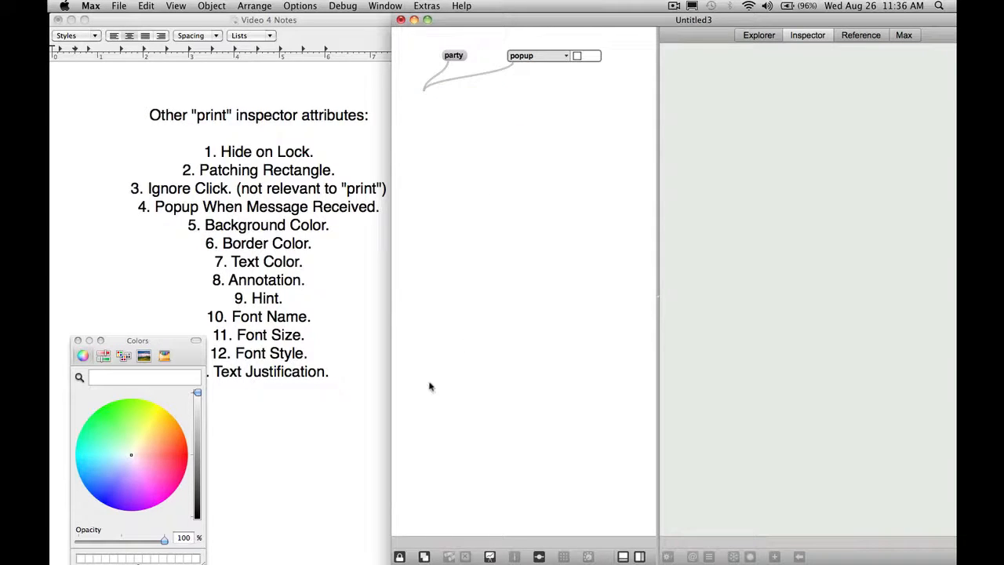
click(400, 556)
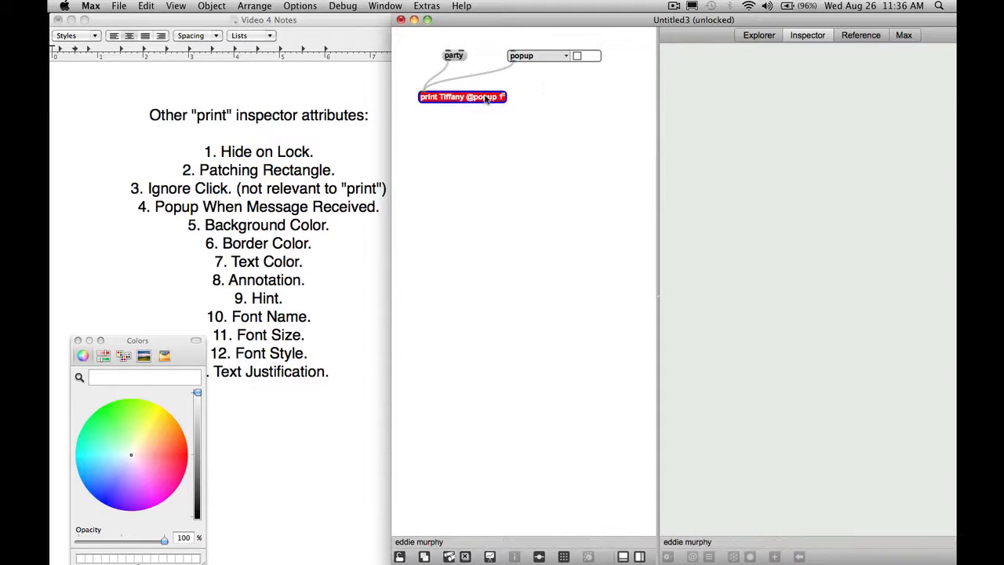
Step: Turn off Hide on Lock for the print object, and check its hint in the locked patcher before unlocking it
click(482, 319)
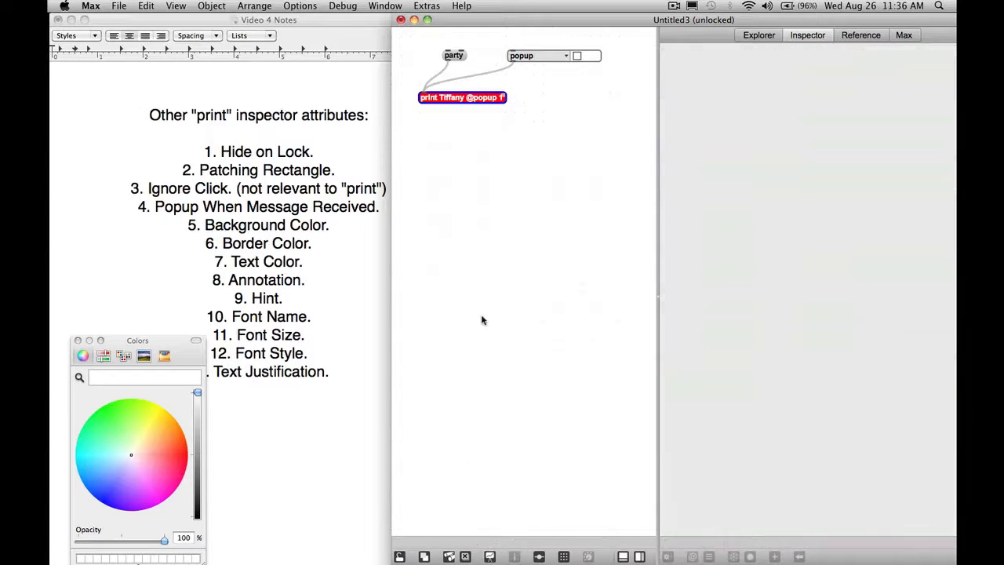
key(super+e)
mouse_move(473, 99)
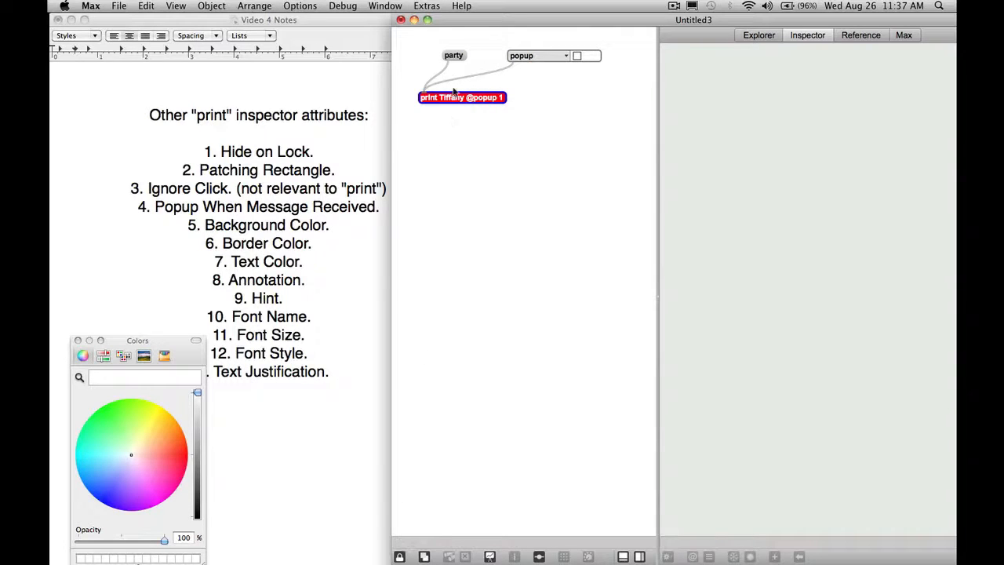
click(399, 556)
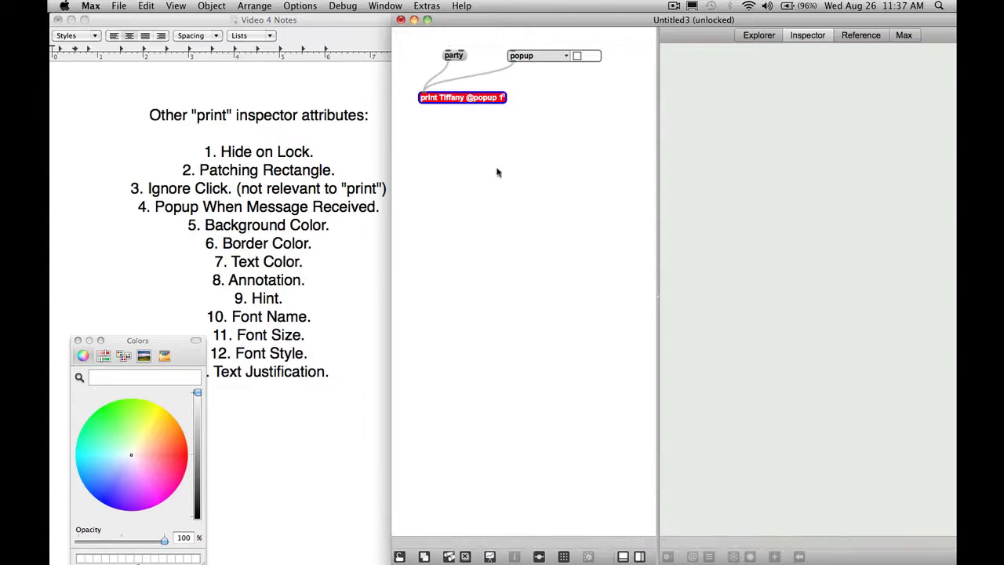
Step: Set the print object's font to Comic Sans MS, size 14, with the bold style
click(471, 99)
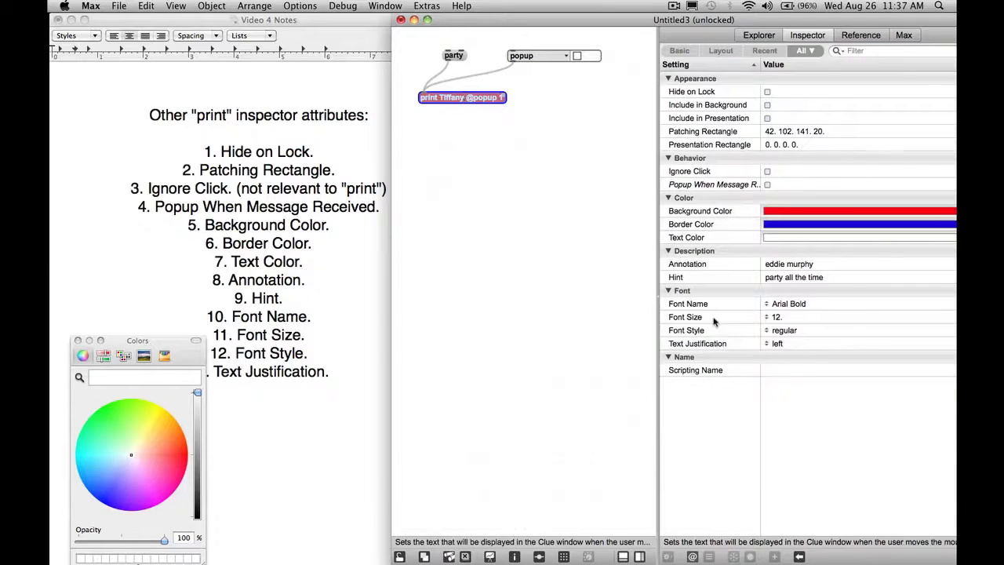
click(766, 306)
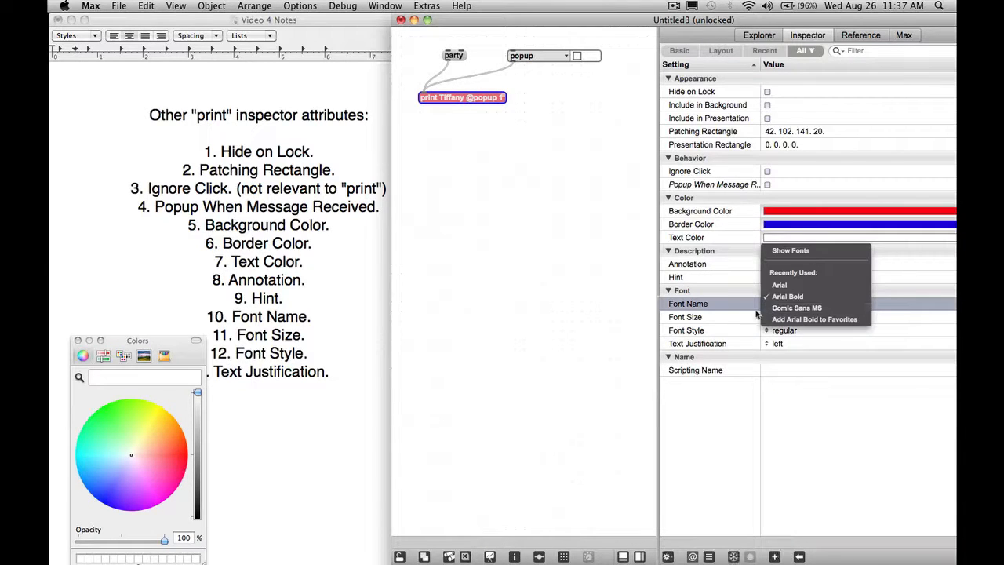
click(795, 310)
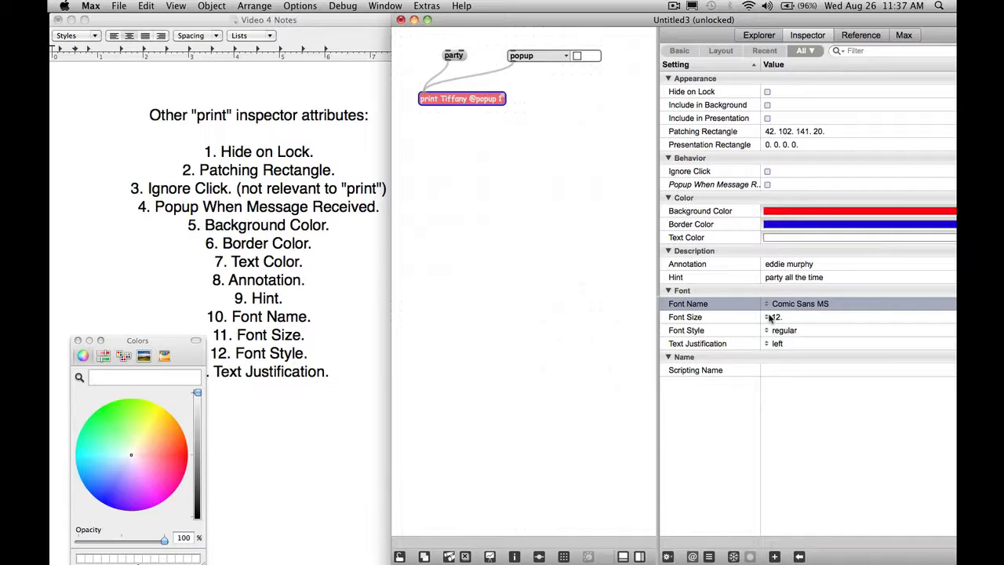
click(769, 318)
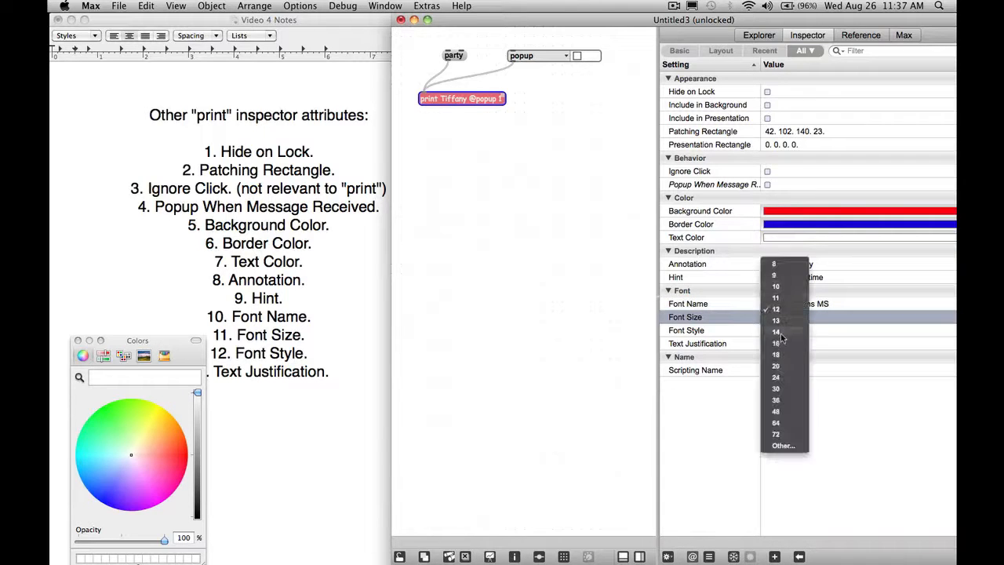
click(782, 335)
click(769, 332)
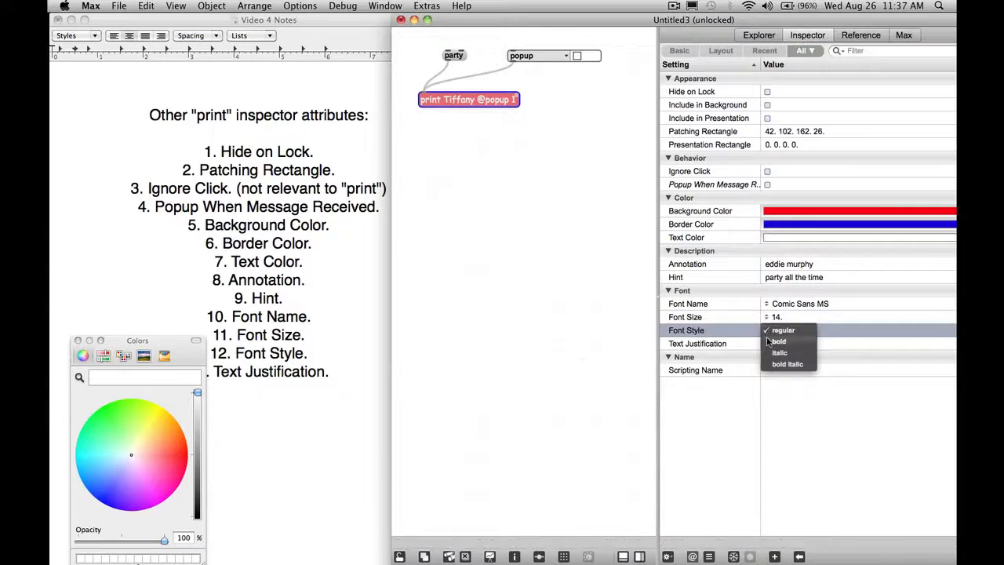
click(769, 342)
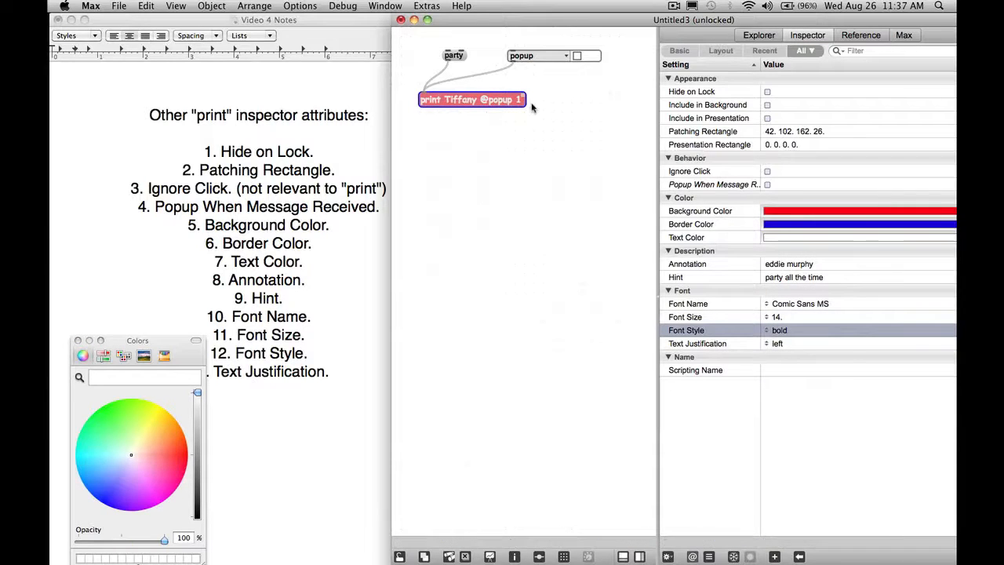
Step: Widen the print object to about 248 pixels, and try its Text Justification at center before setting it to right
drag(524, 99, 574, 100)
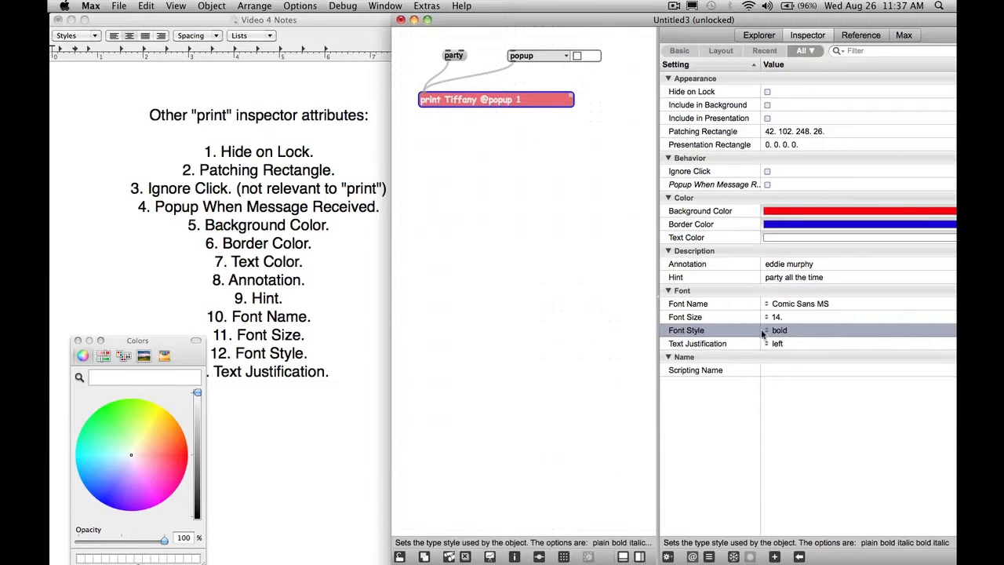
click(769, 344)
click(776, 354)
click(771, 343)
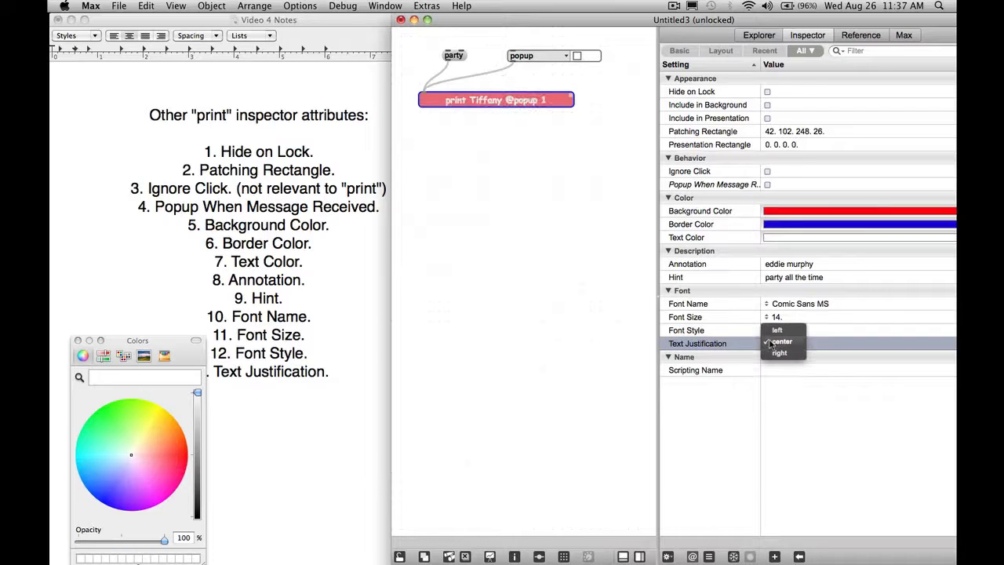
click(775, 353)
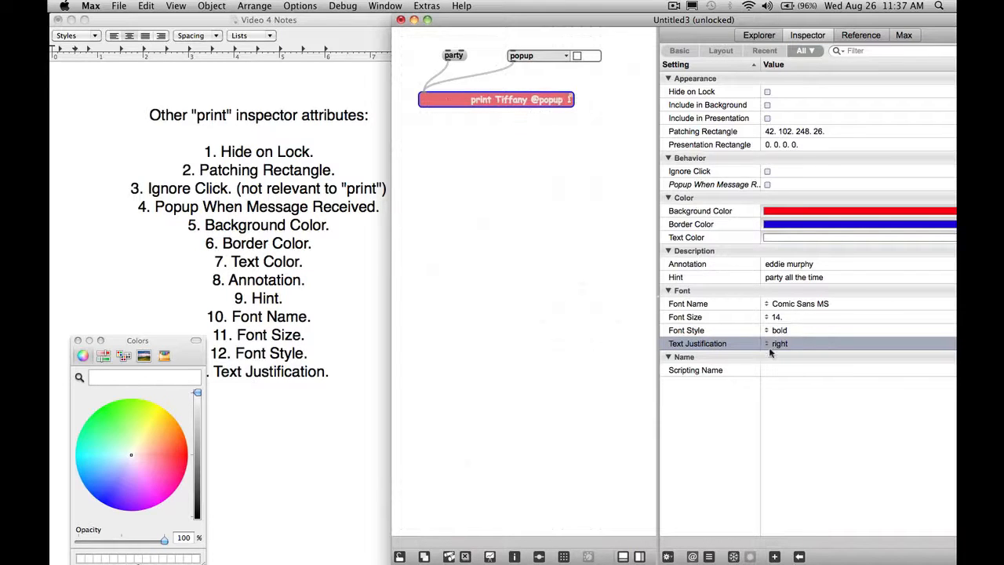
click(560, 137)
click(524, 104)
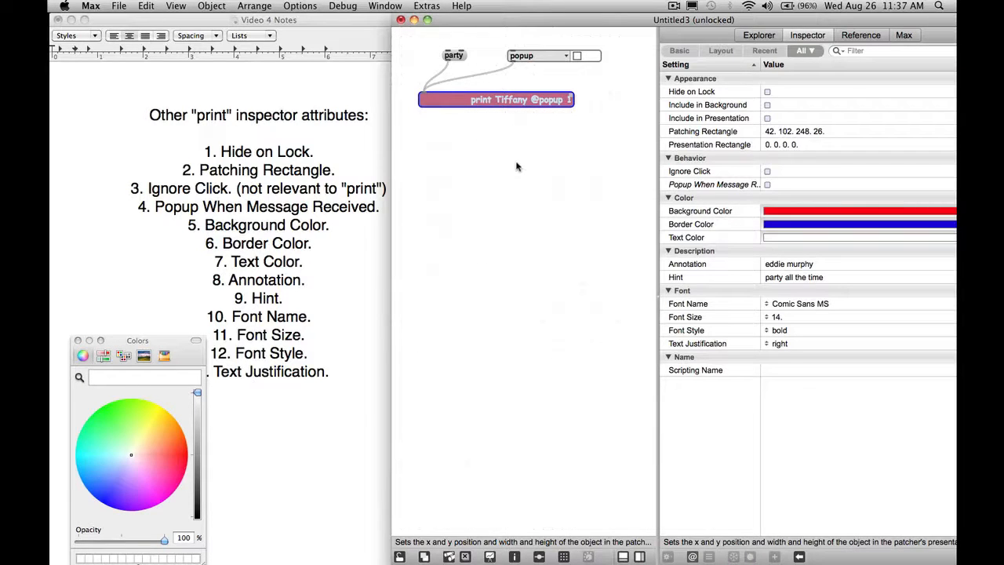
Step: Lock the patcher, view the attributes offered by the popup attrui without choosing one, and unlock the patcher
key(super+e)
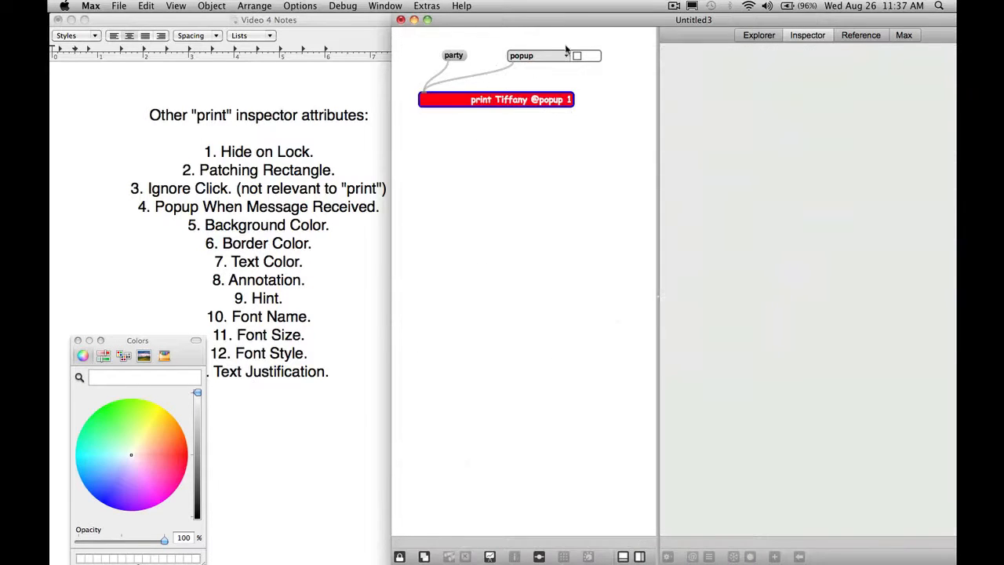
click(566, 57)
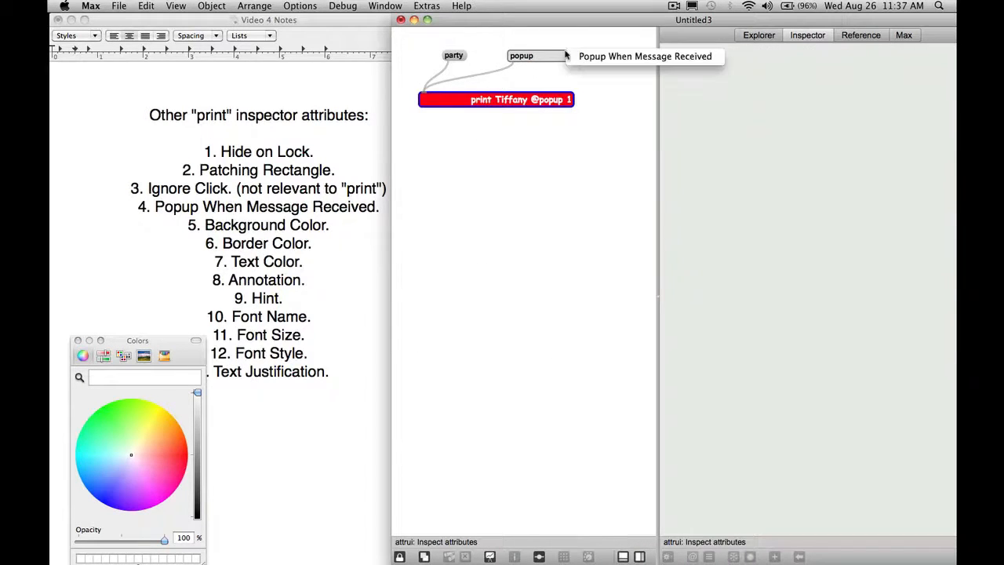
click(588, 92)
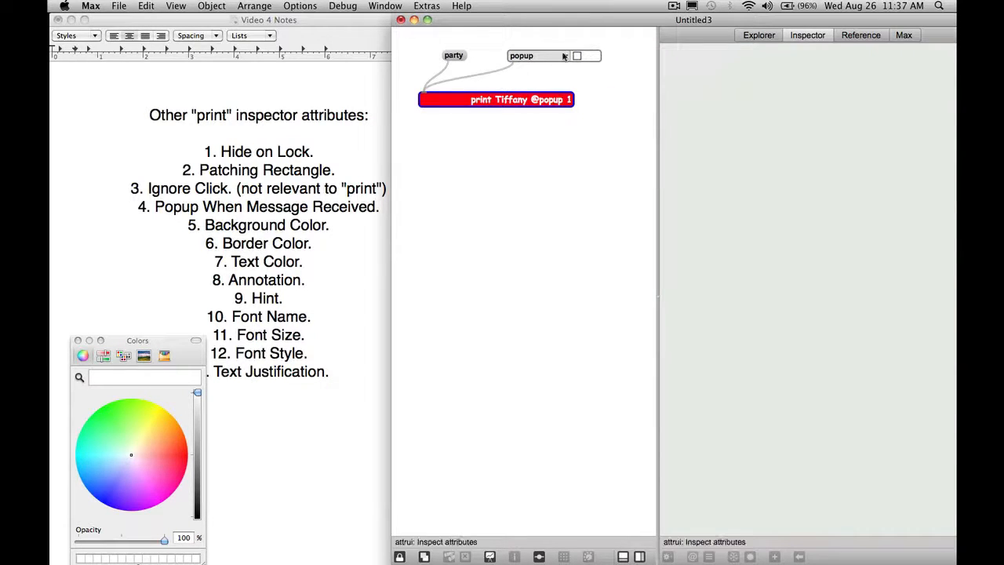
key(super+e)
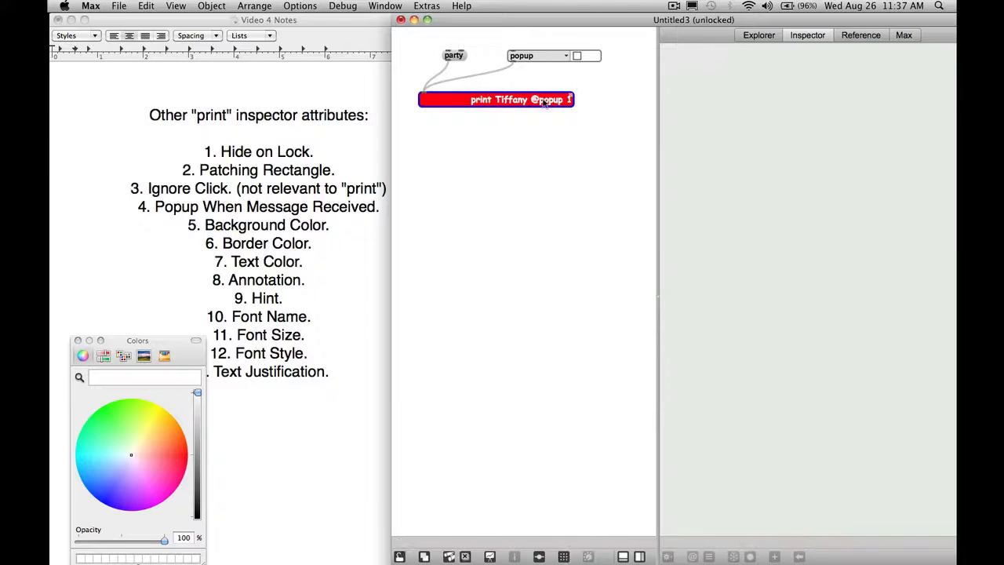
Step: Show the print object's attributes again and close the Colors window
mouse_move(495, 105)
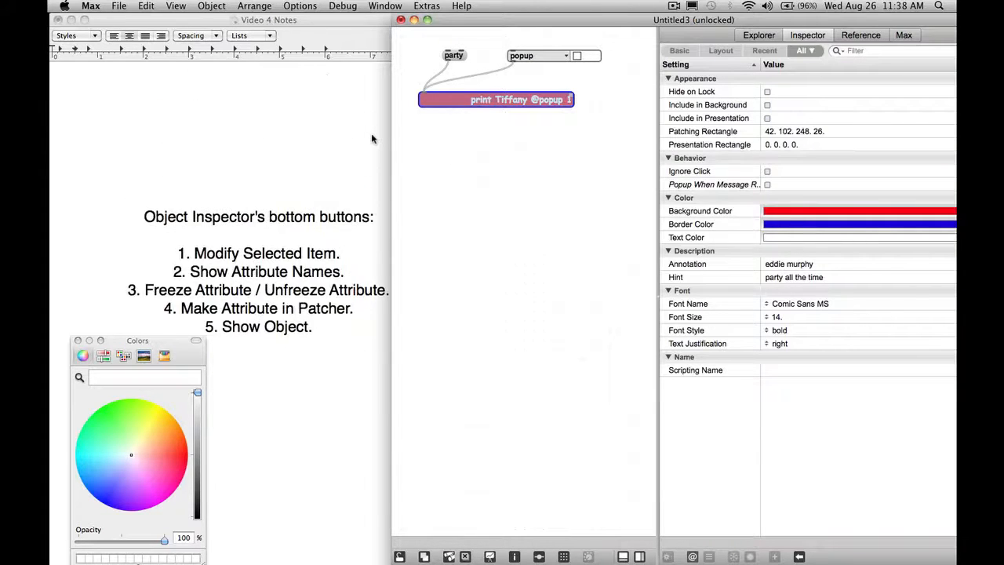
click(78, 342)
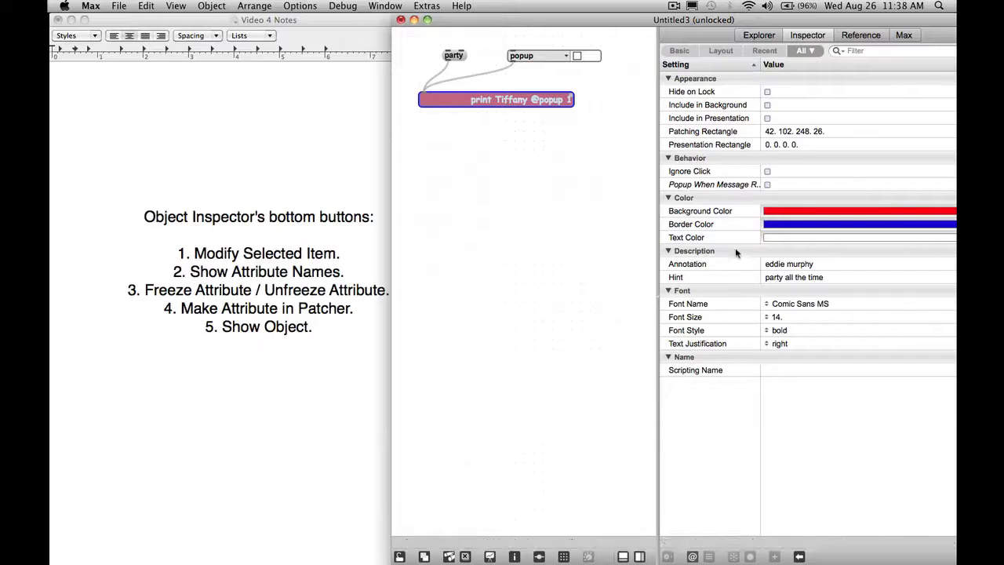
Step: Copy the print object's Background Color attribute
click(696, 213)
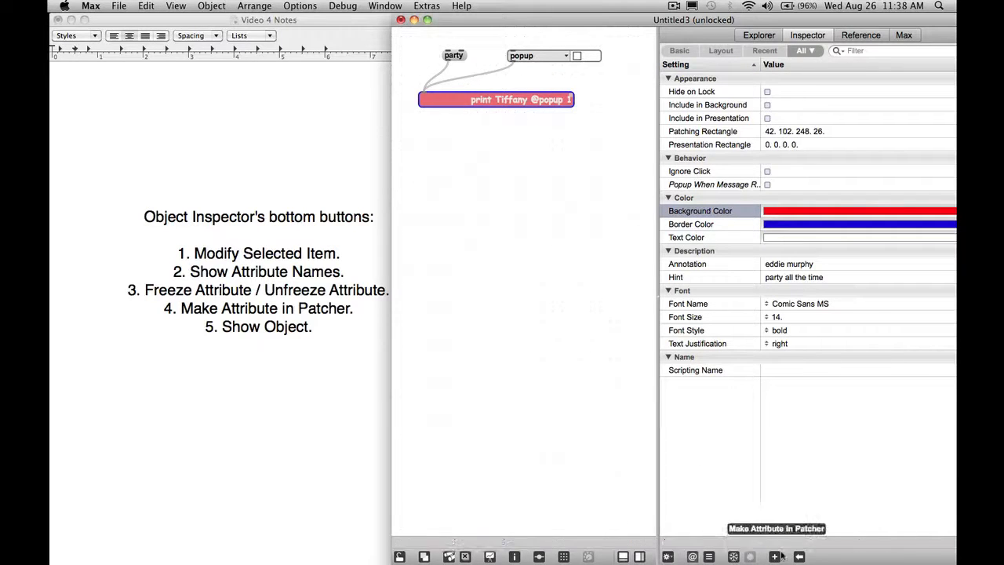
click(668, 556)
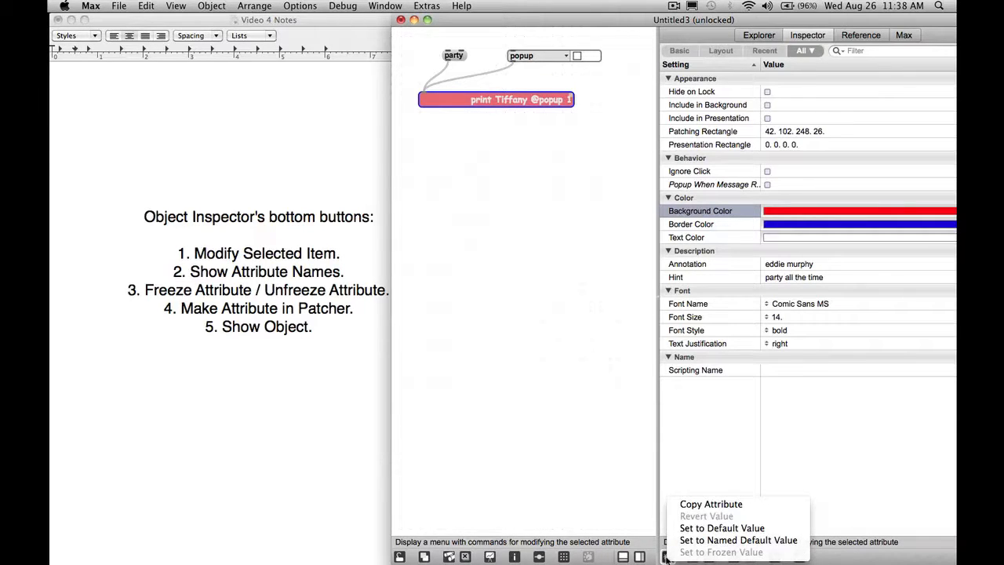
click(703, 504)
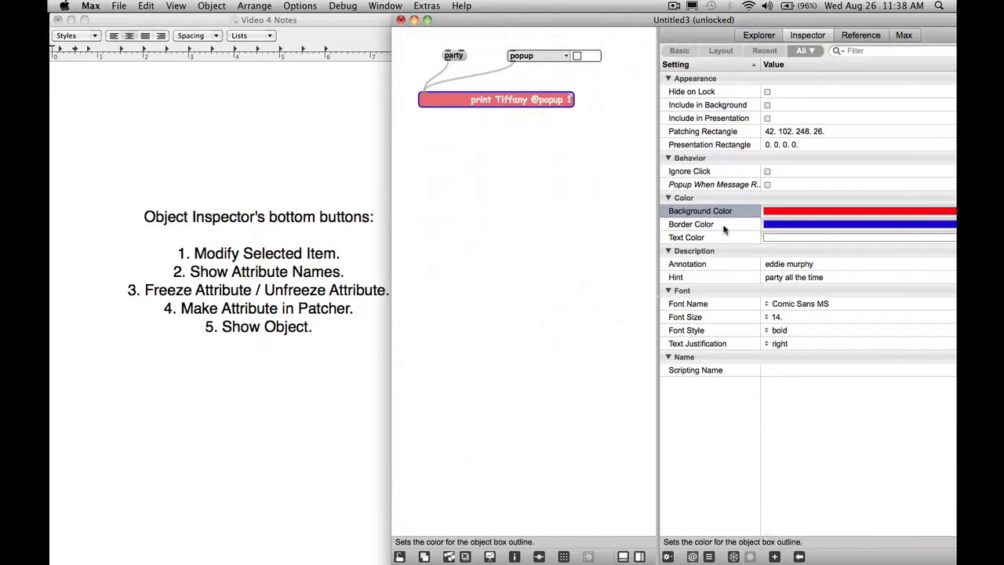
click(668, 556)
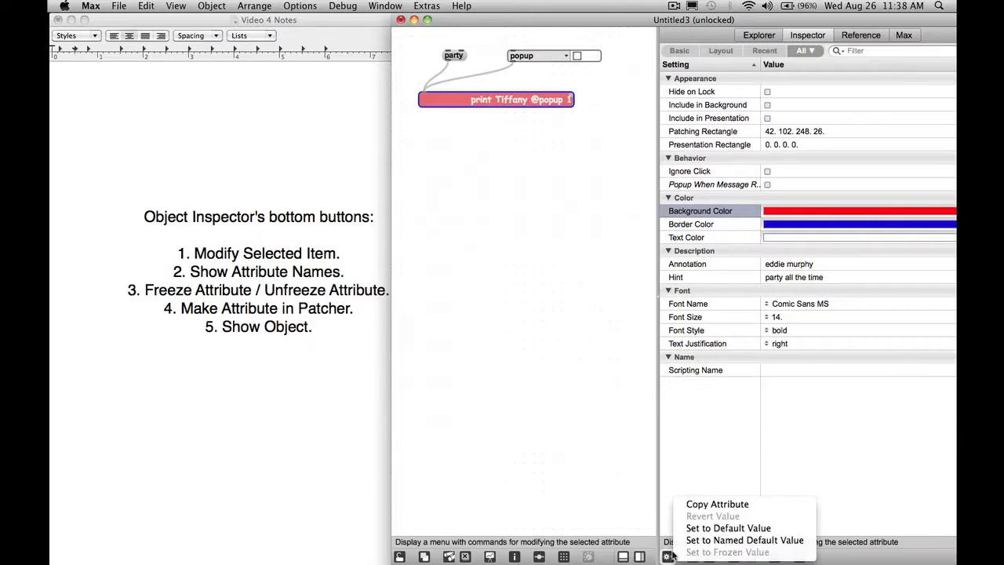
click(709, 504)
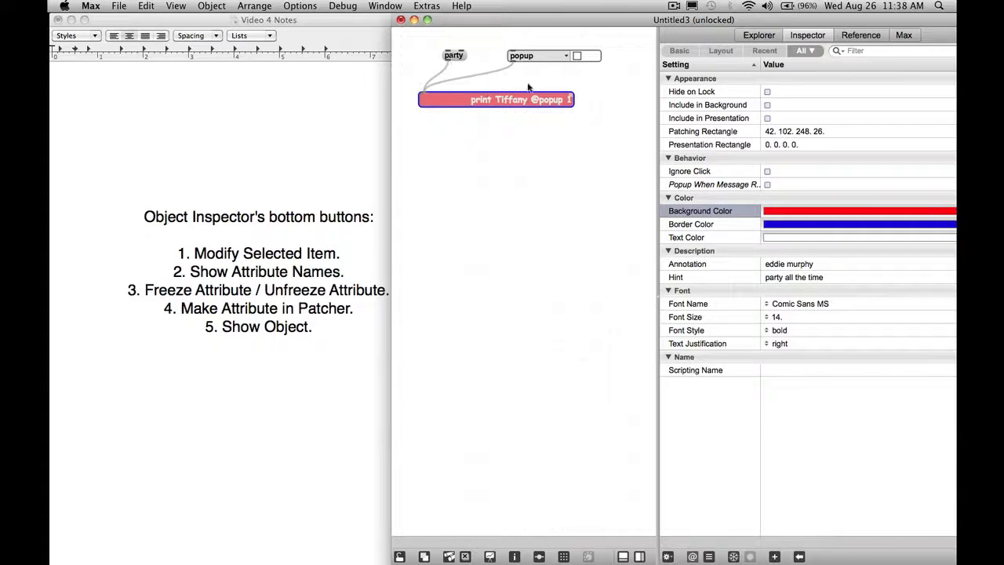
Step: Paste the copied attribute onto the Background Color of the party message box
click(458, 58)
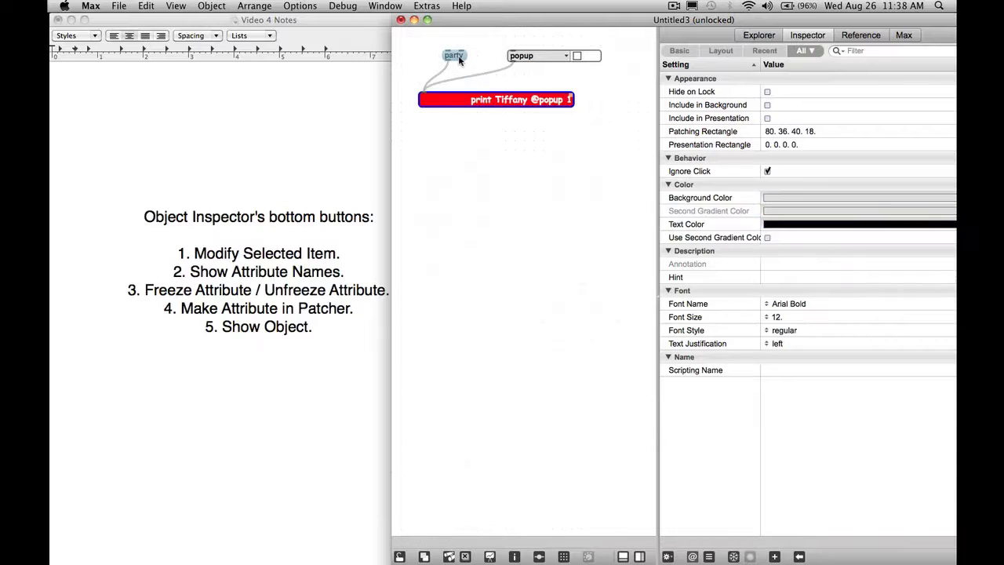
click(701, 198)
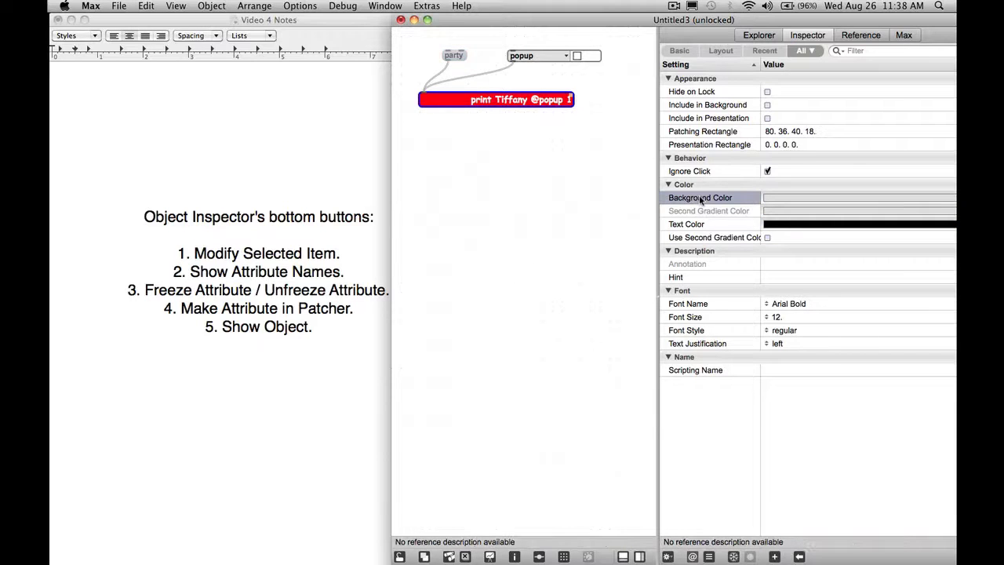
click(146, 6)
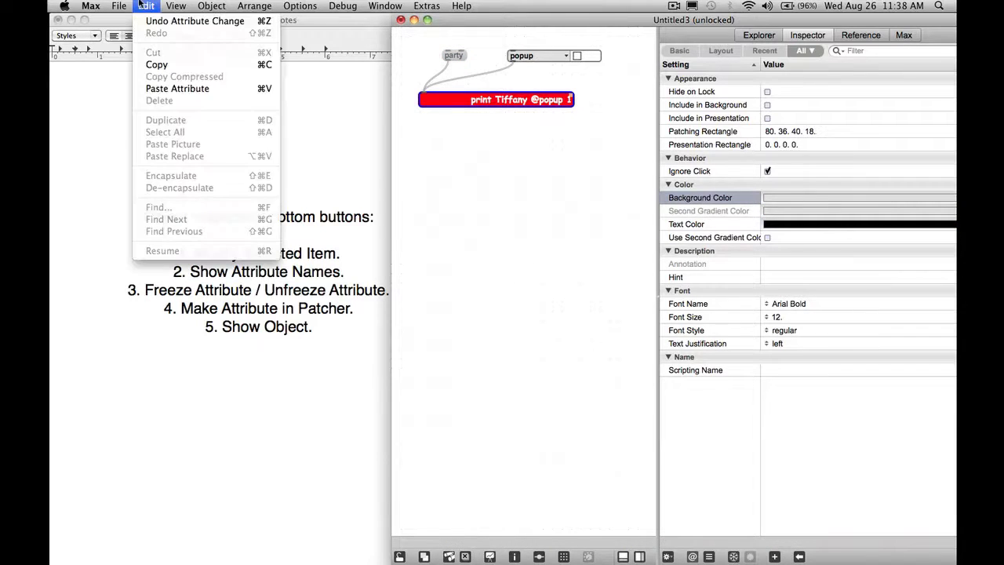
click(186, 92)
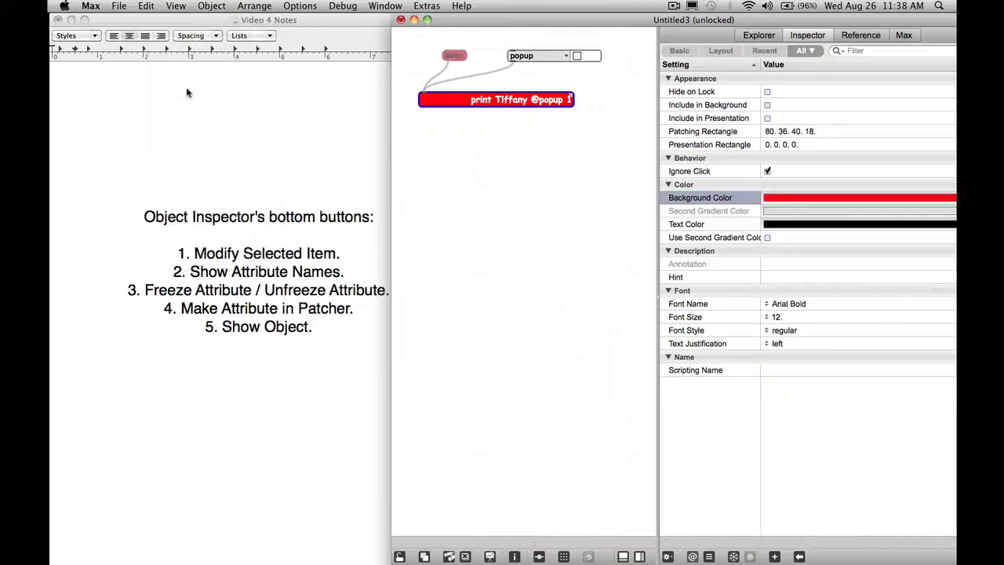
Step: Set the print object's Background Color to its default value and deselect the object
click(503, 68)
click(502, 104)
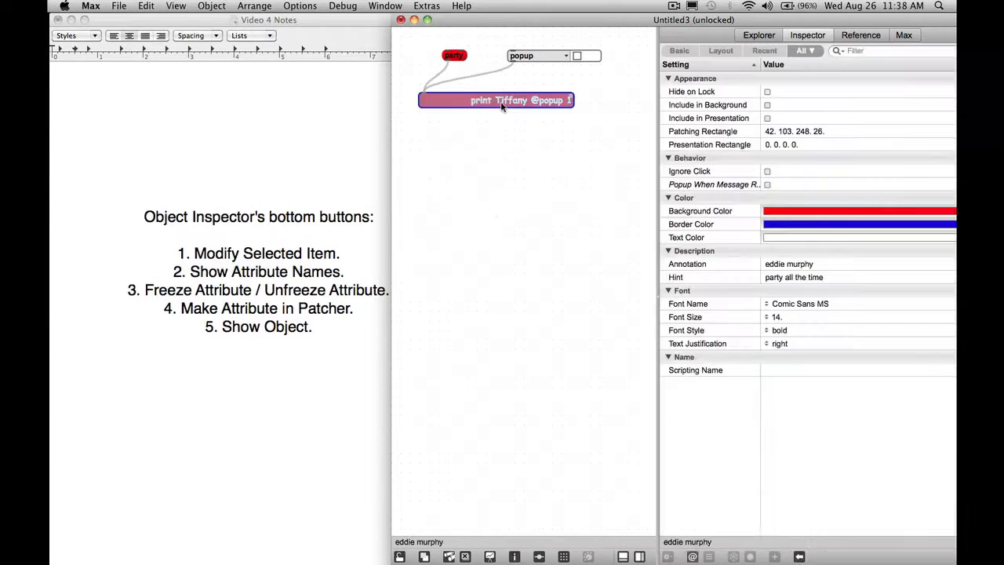
click(700, 211)
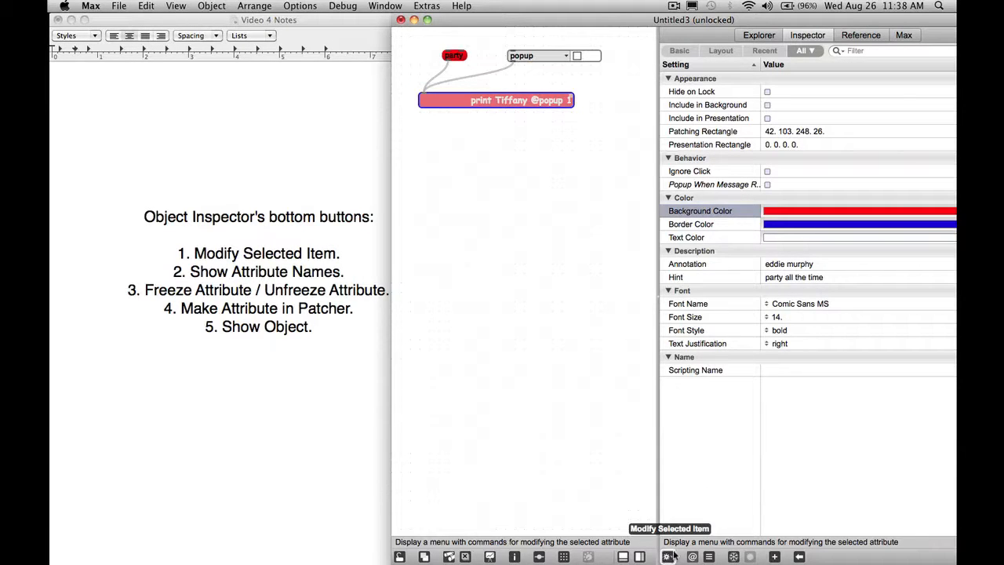
click(669, 556)
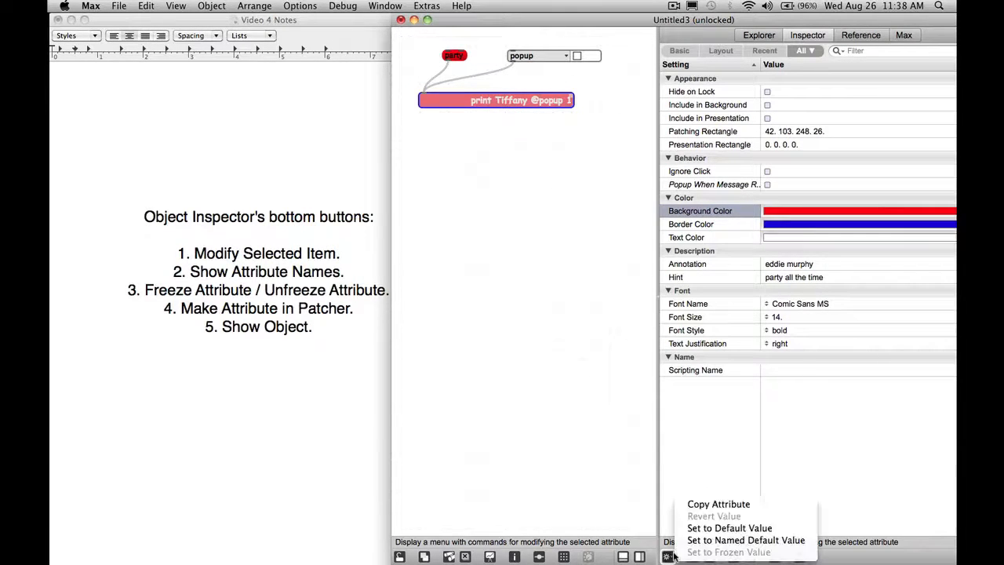
click(727, 529)
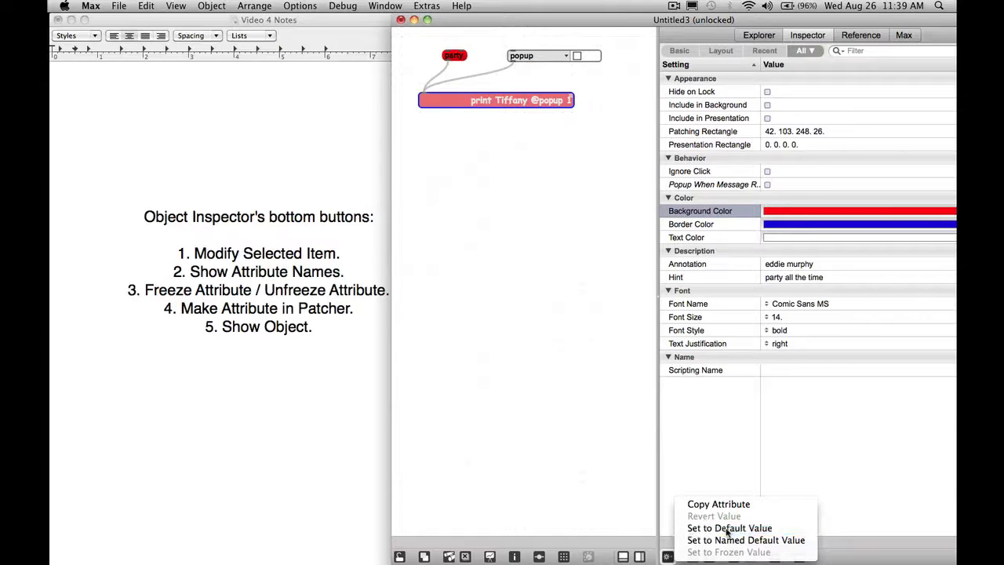
click(604, 188)
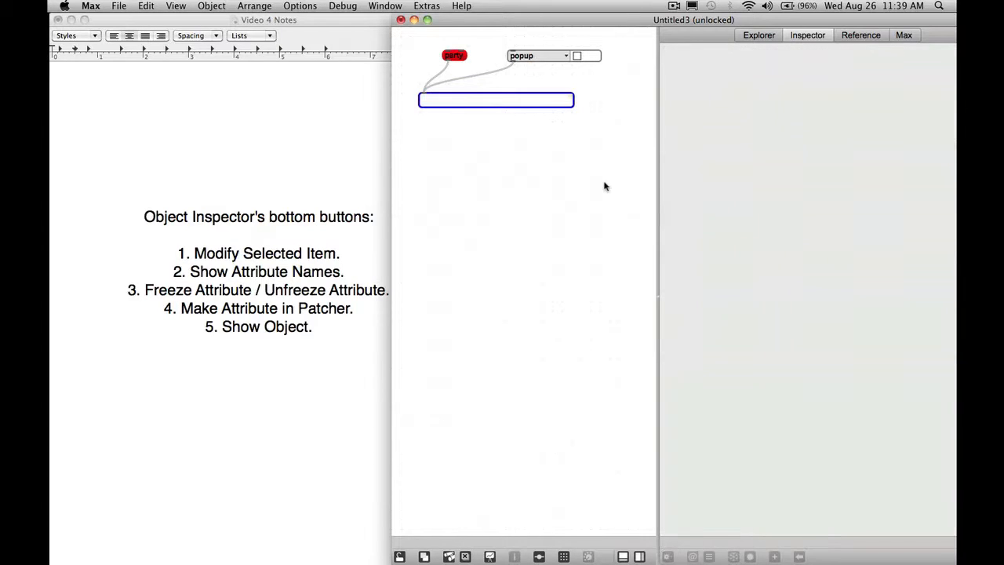
Step: Set the print object's Text Color to its default value
click(515, 100)
click(786, 237)
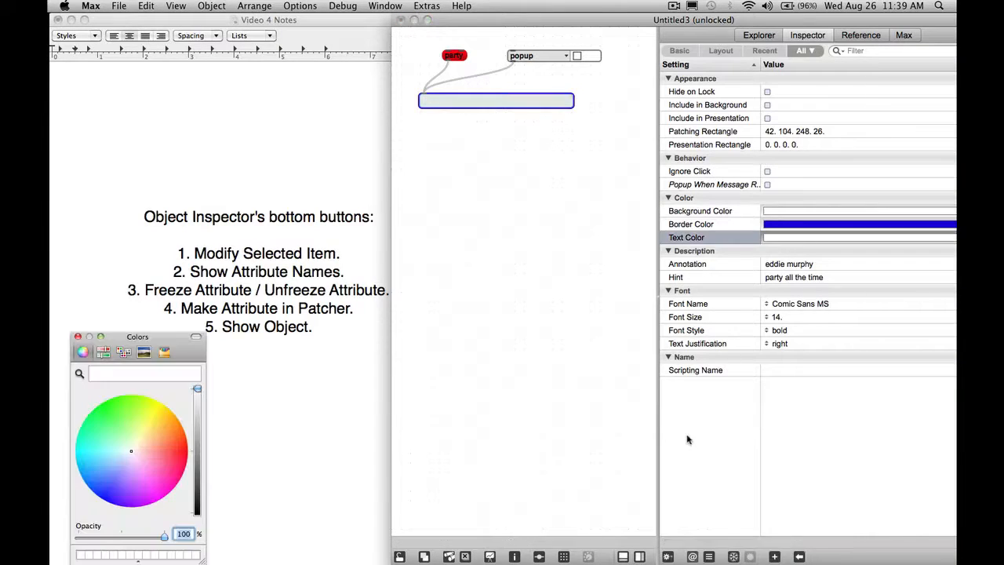
click(668, 555)
click(668, 555)
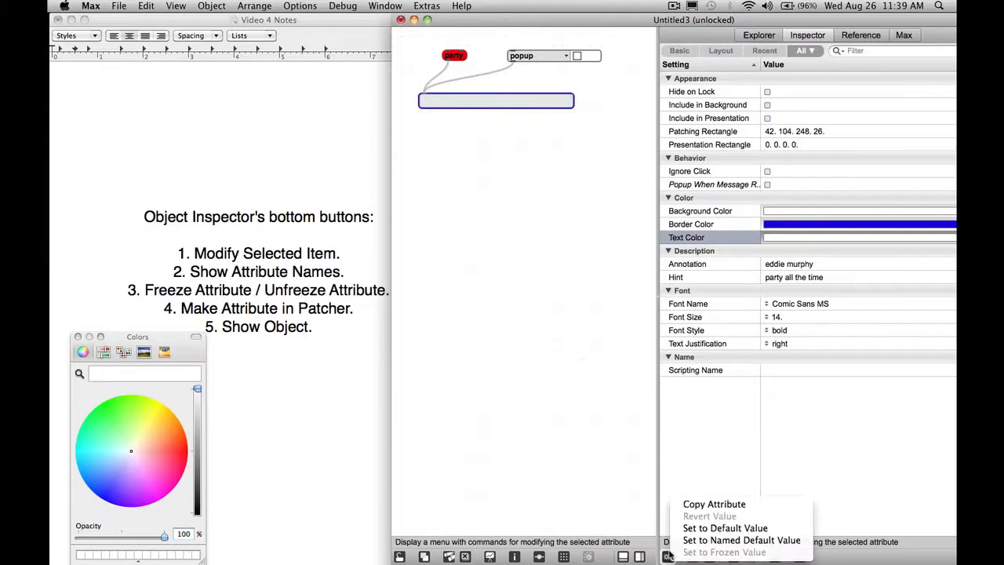
click(704, 528)
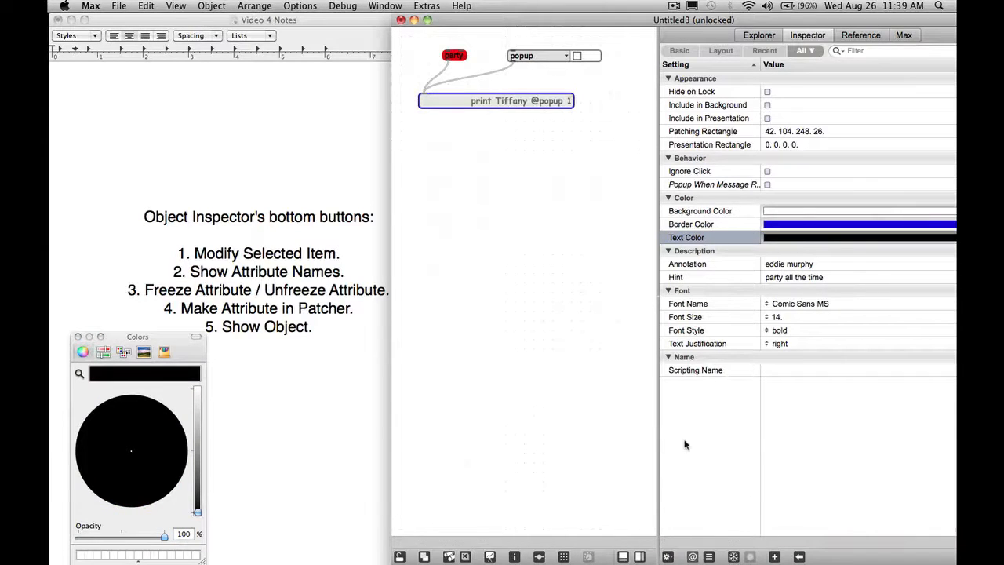
Step: View the modification commands offered for the print object's Text Color and Background Color without choosing one
click(668, 555)
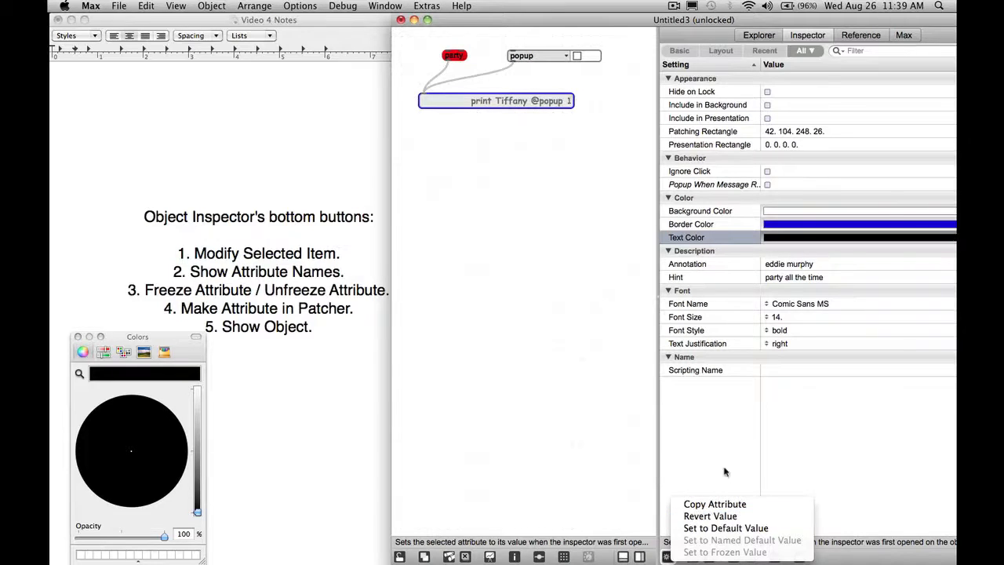
click(749, 377)
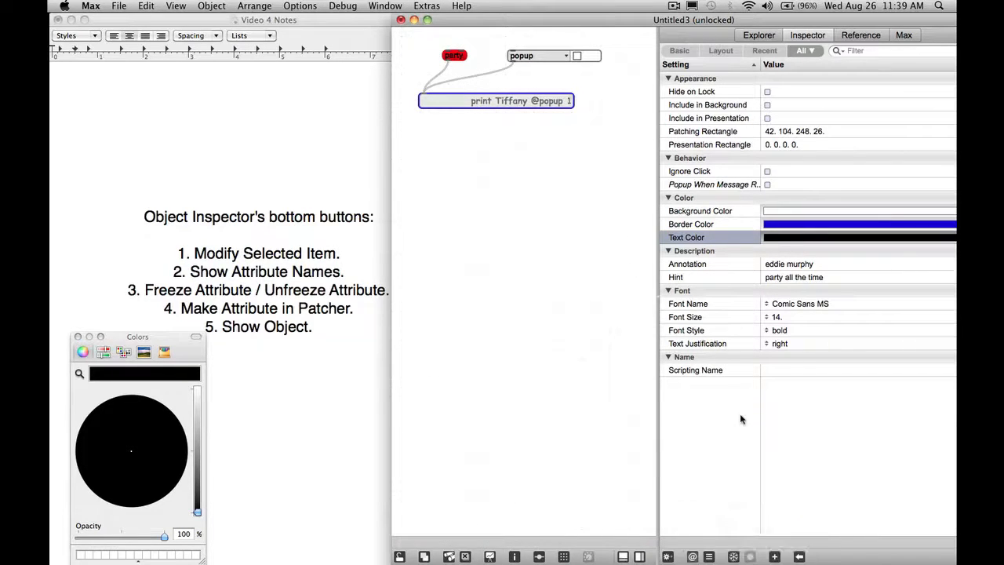
click(704, 211)
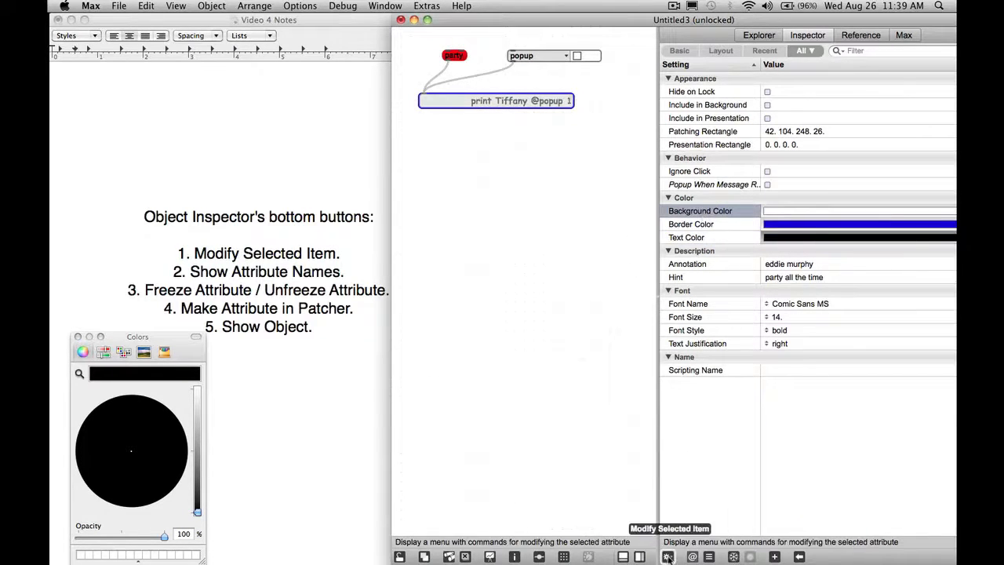
click(667, 556)
click(698, 237)
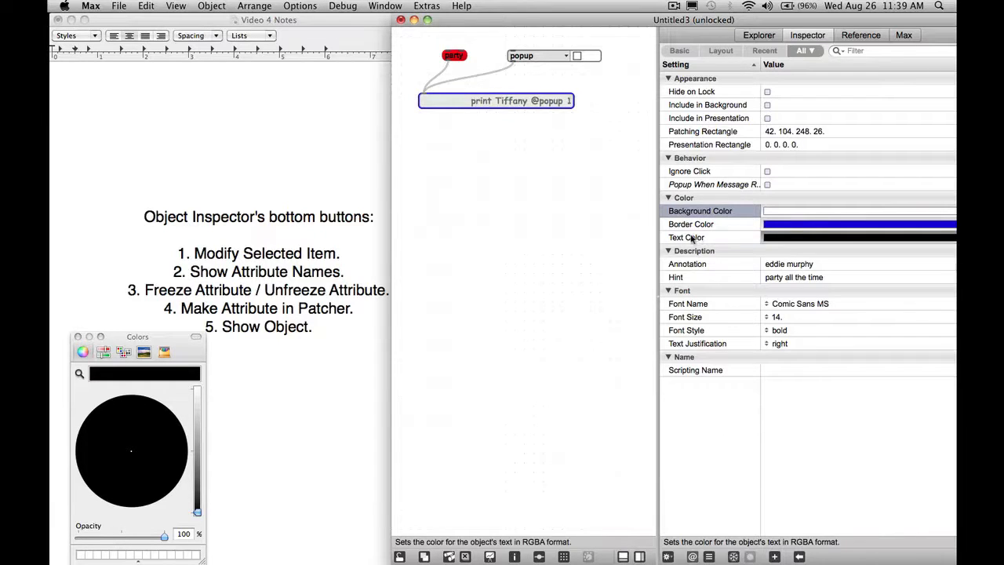
Step: Revert the print object's Text Color, and view the commands offered for that attribute again
click(697, 238)
click(667, 555)
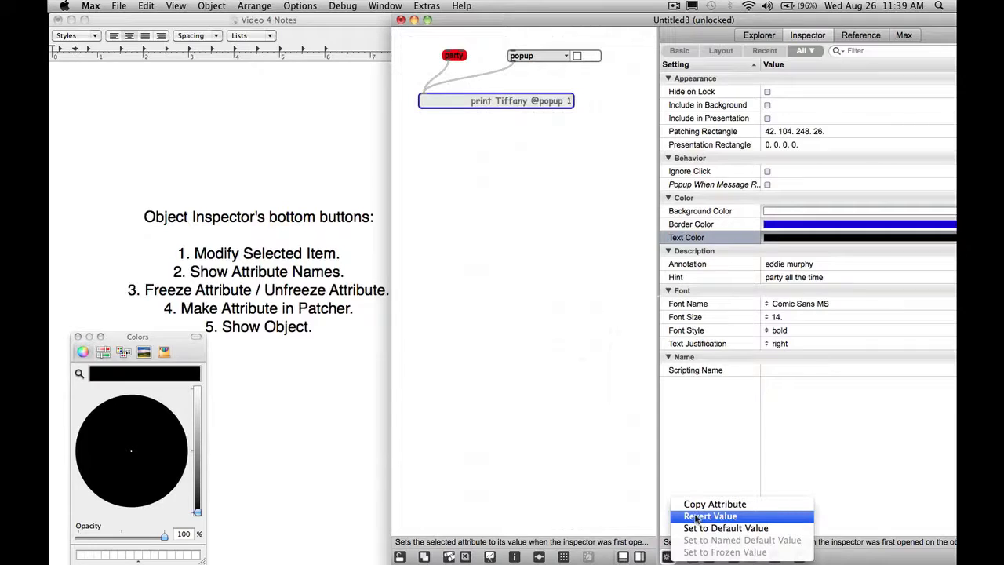
click(696, 516)
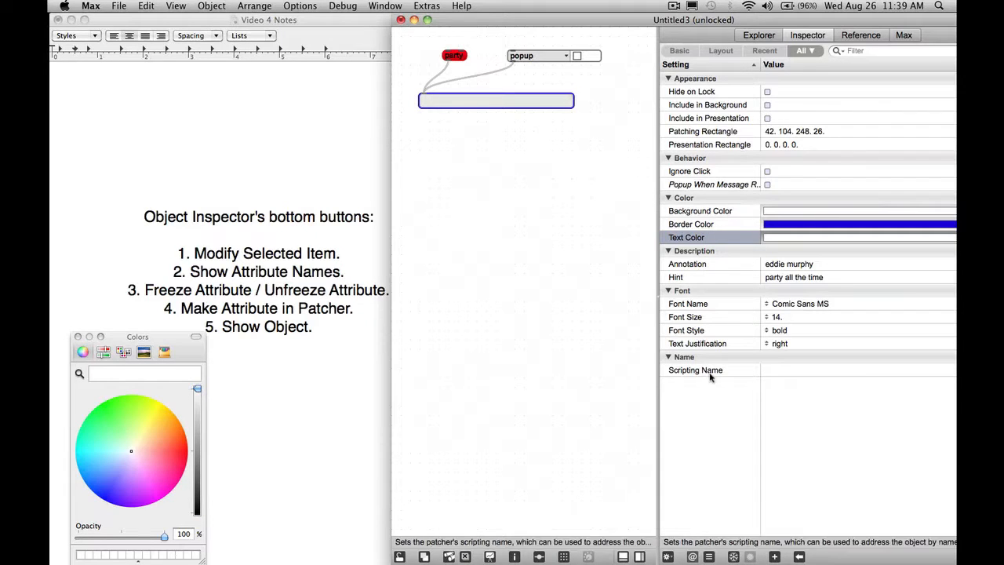
click(667, 556)
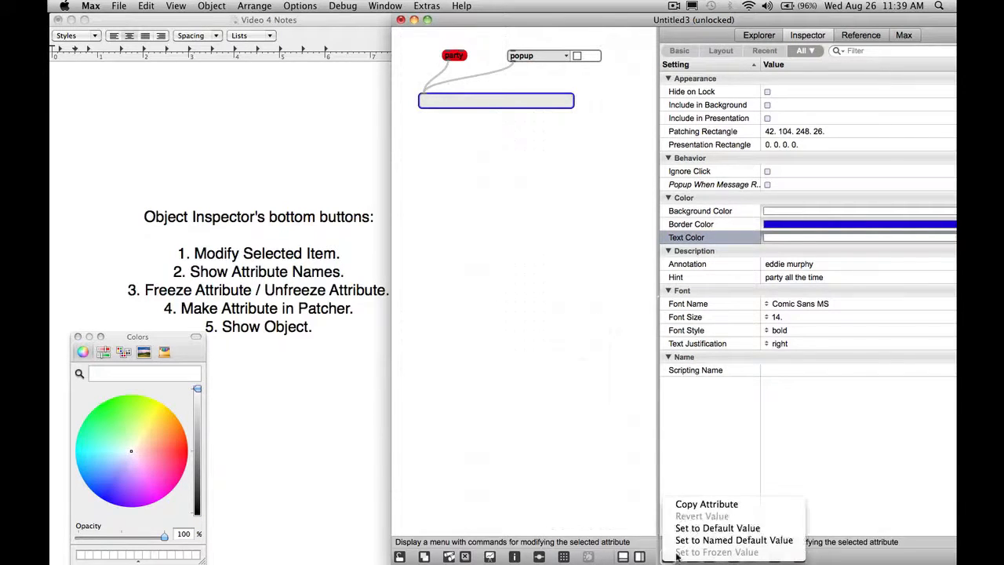
click(736, 445)
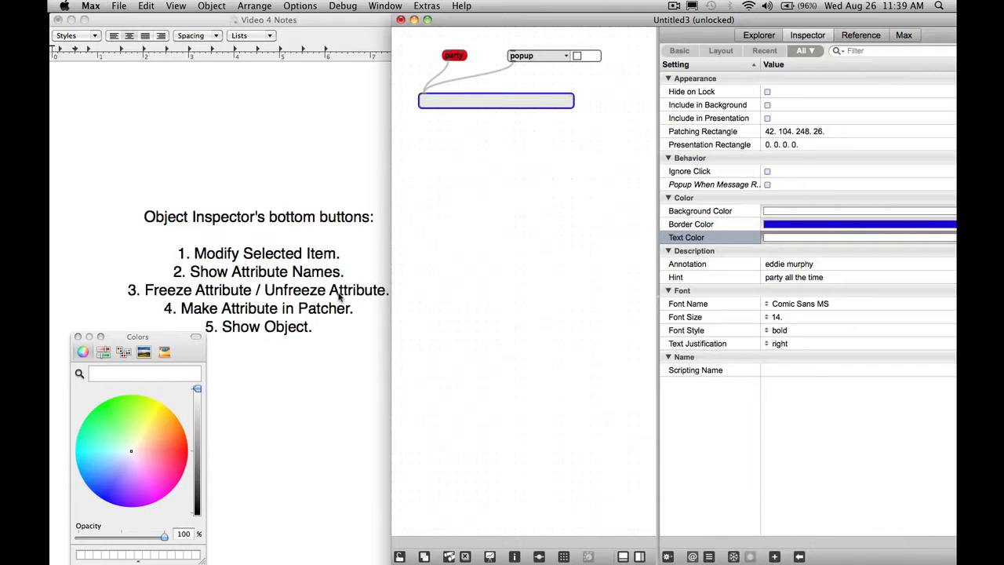
Step: Show the attribute names in the Inspector, highlight the popup attribute, and hide the names again
click(692, 556)
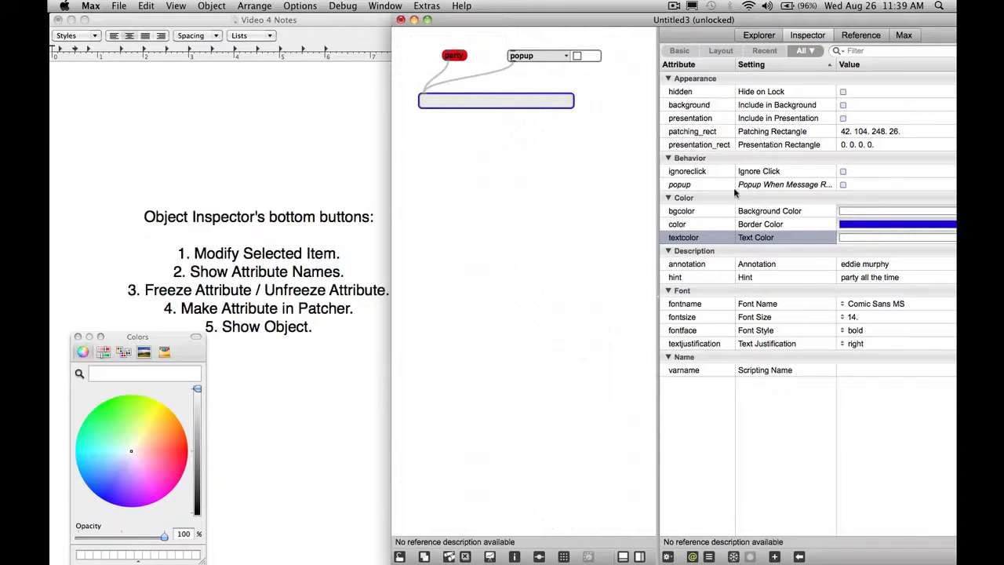
click(694, 186)
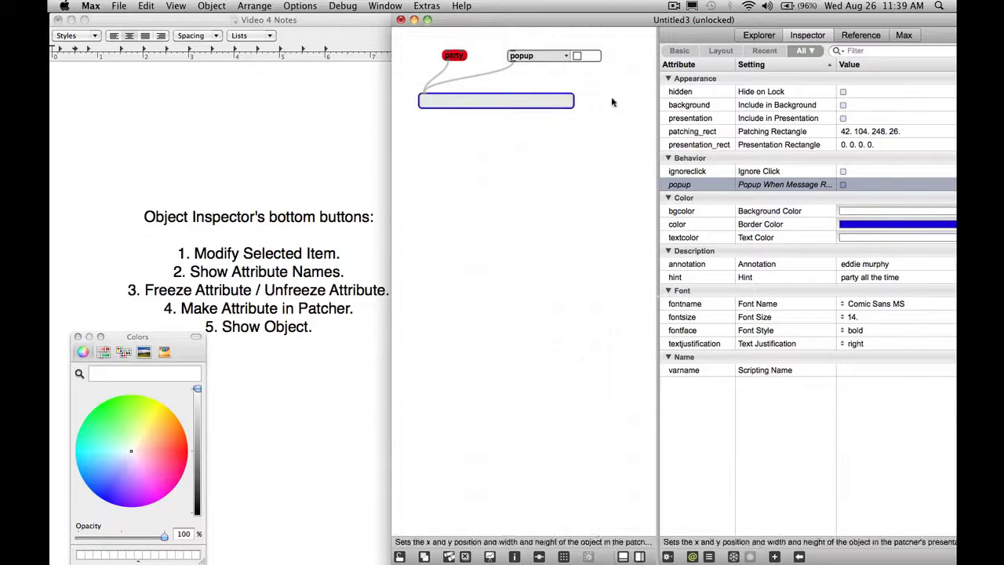
click(692, 555)
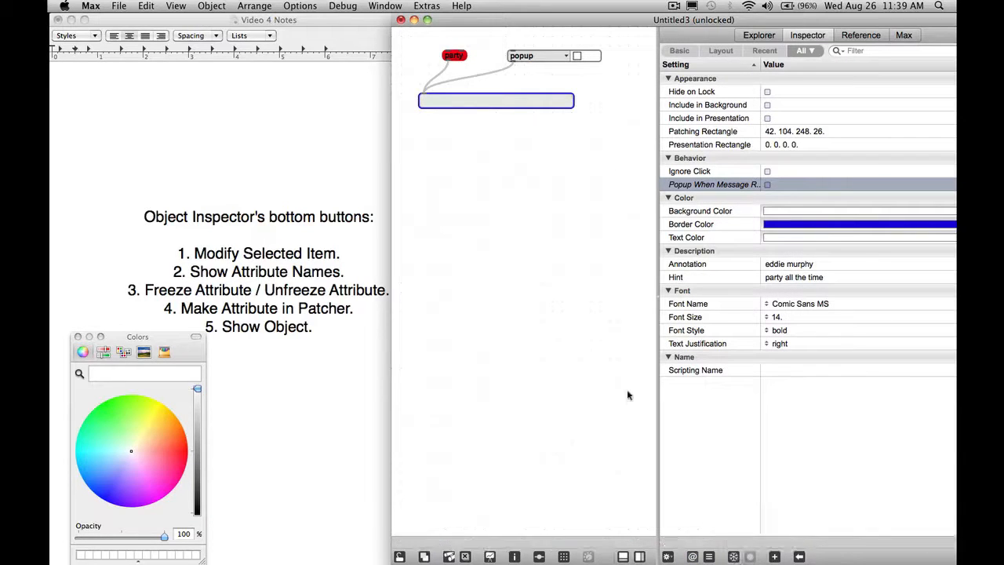
Step: Reselect the print object and set its Text Color to black with the brightness slider
click(549, 128)
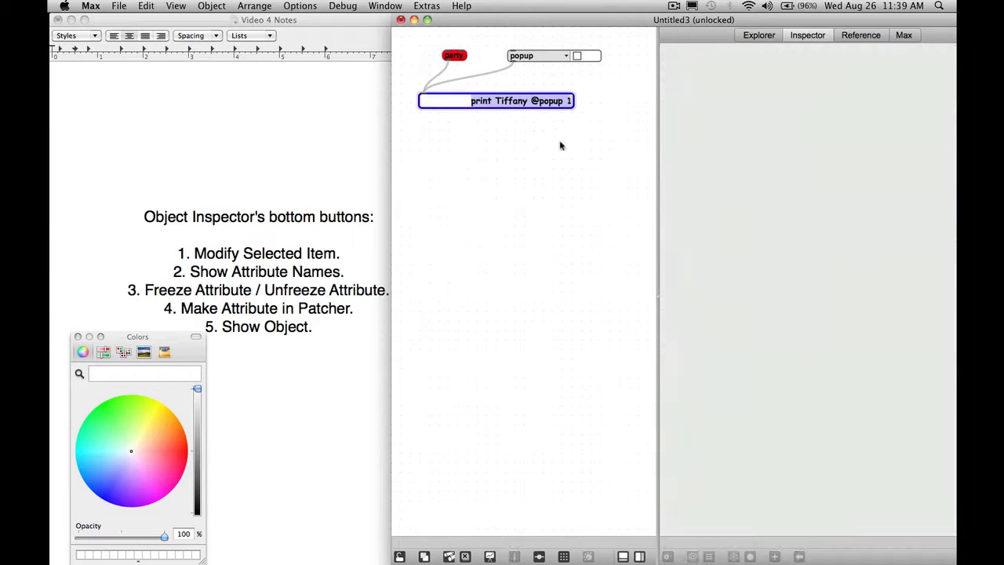
click(510, 100)
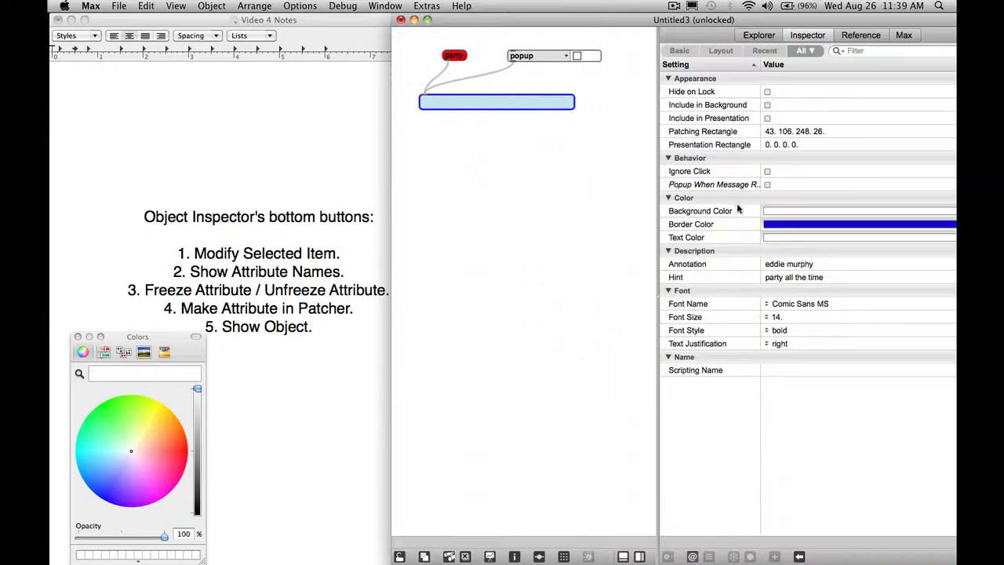
click(763, 240)
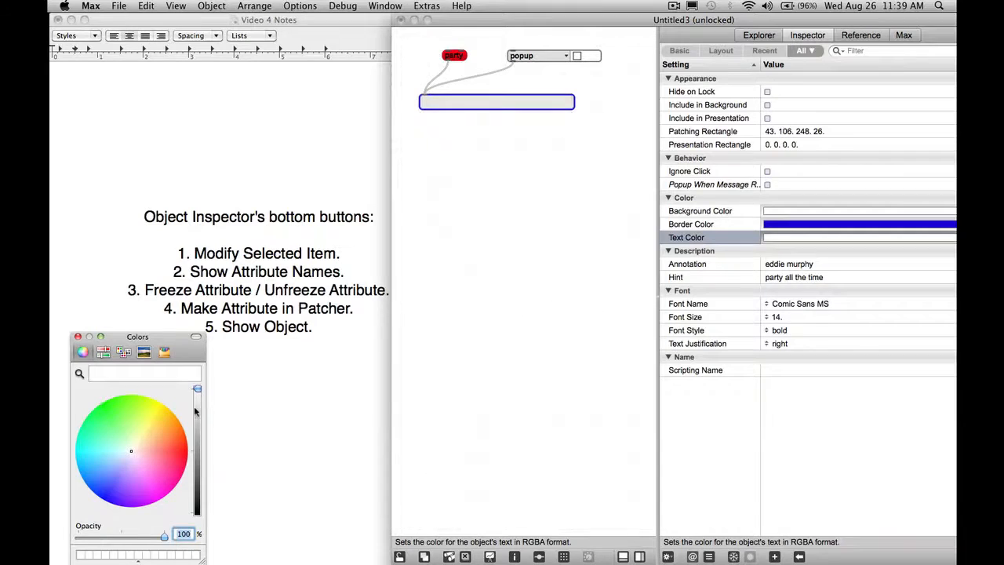
drag(198, 411, 211, 558)
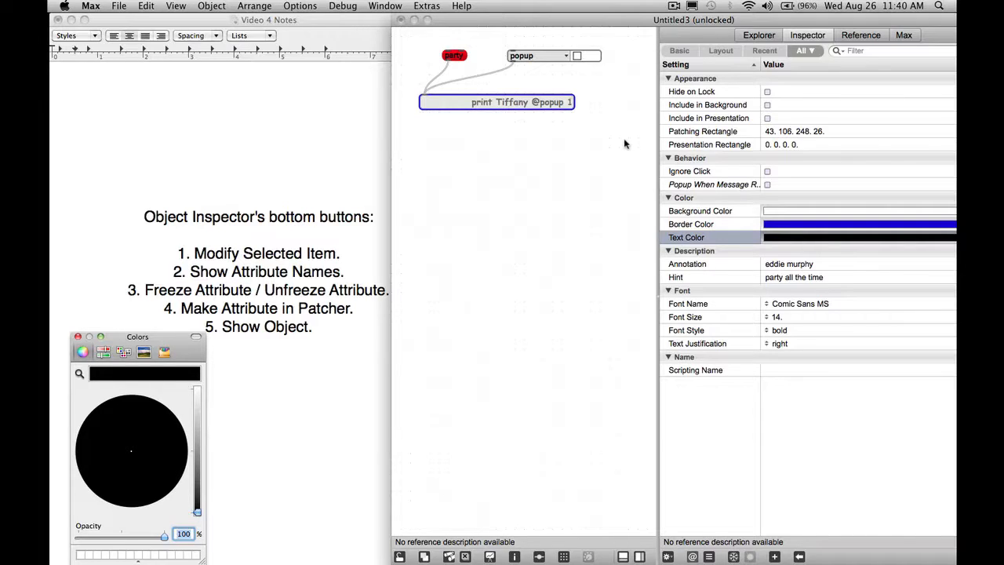
double_click(538, 102)
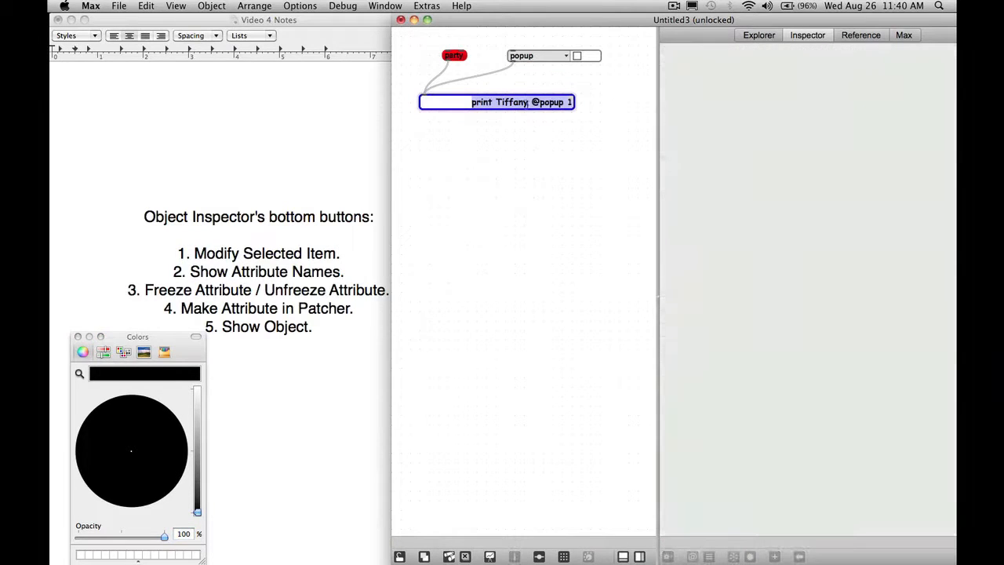
drag(528, 102, 669, 100)
key(BackSpace)
click(587, 106)
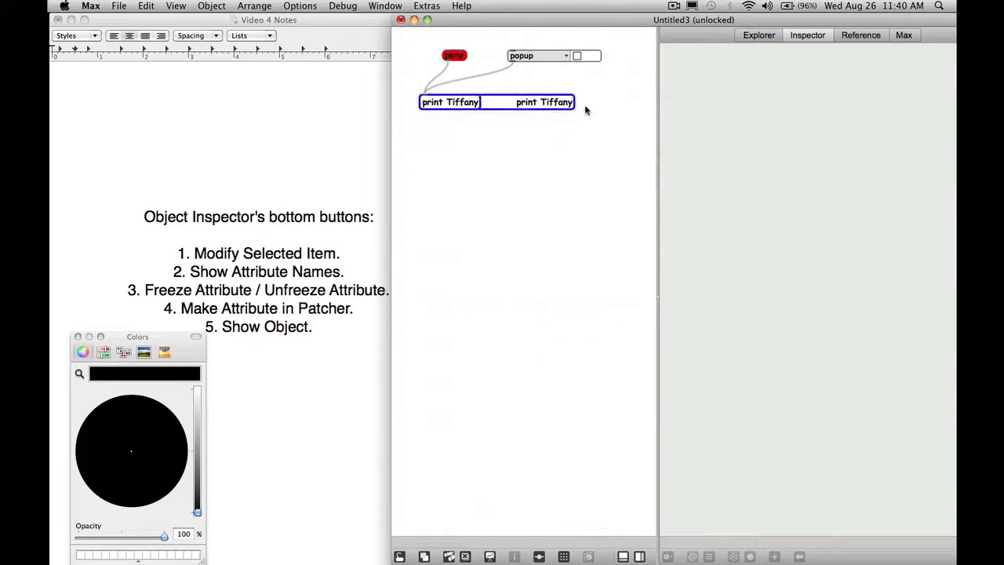
click(446, 108)
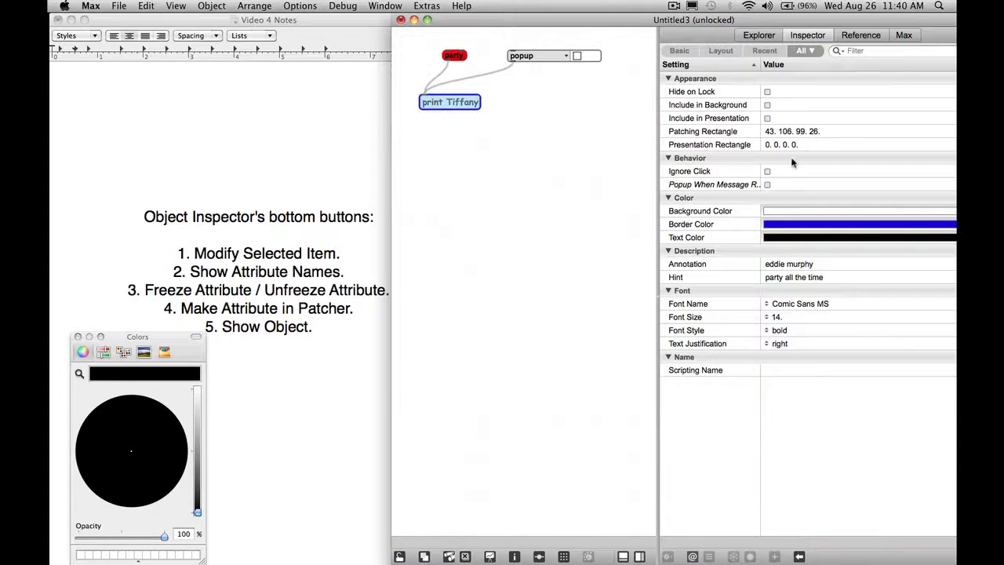
Step: Switch to Chrome, read the Freezing Attributes documentation page on italicized attribute names, and minimize the browser window
mouse_move(381, 553)
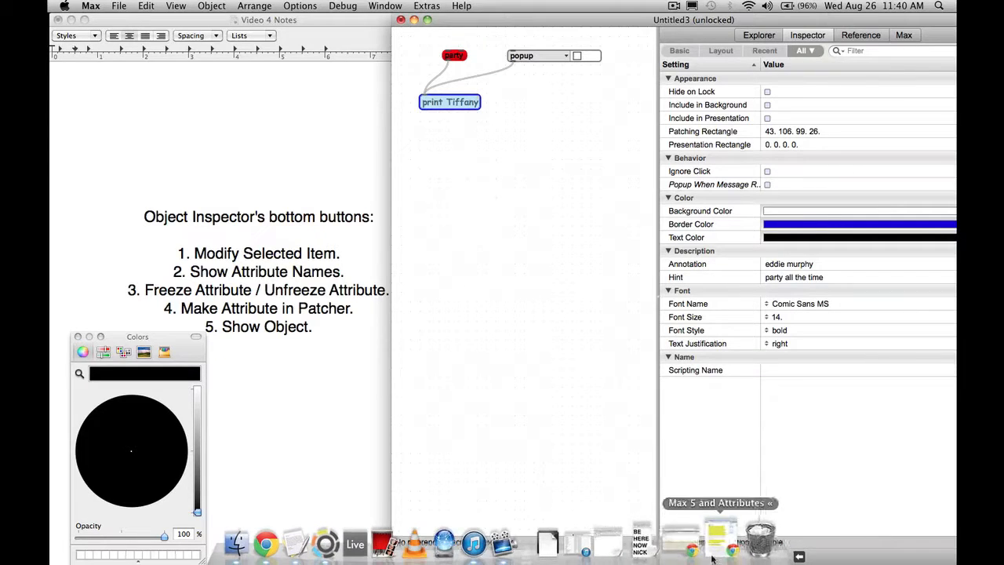
click(718, 555)
click(362, 27)
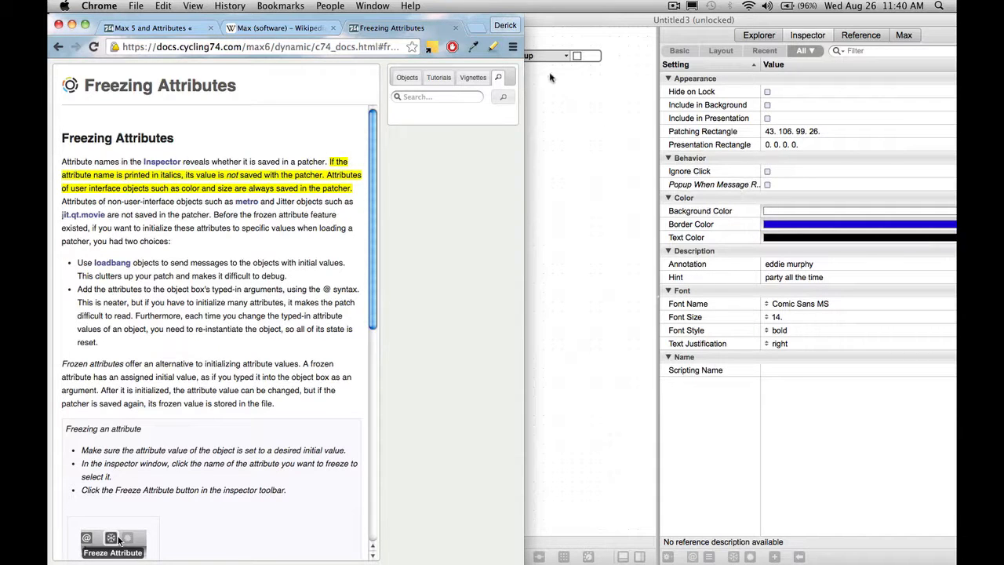
click(71, 24)
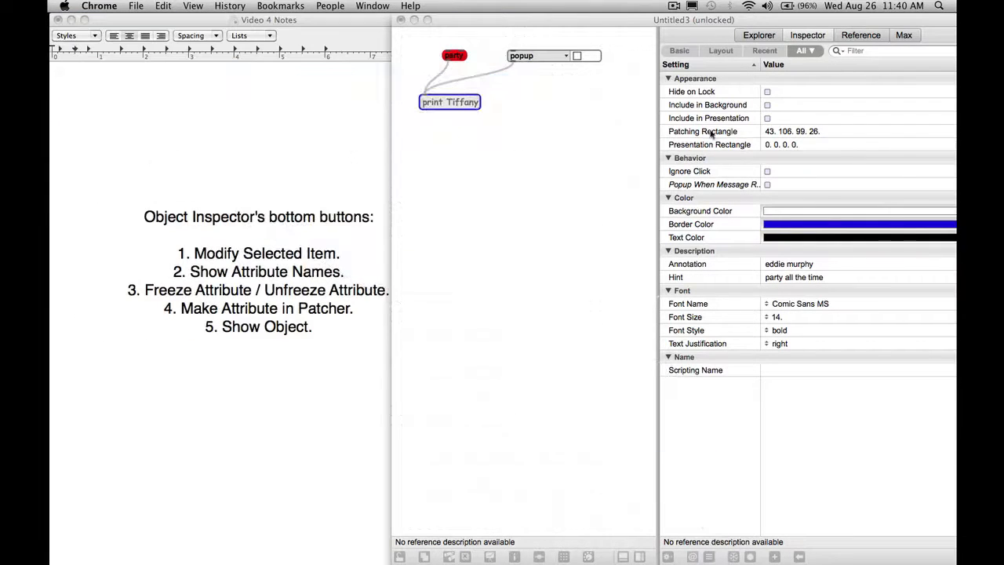
Step: Turn on Popup When Message Received for the print object and save the patcher as tut04test
click(767, 184)
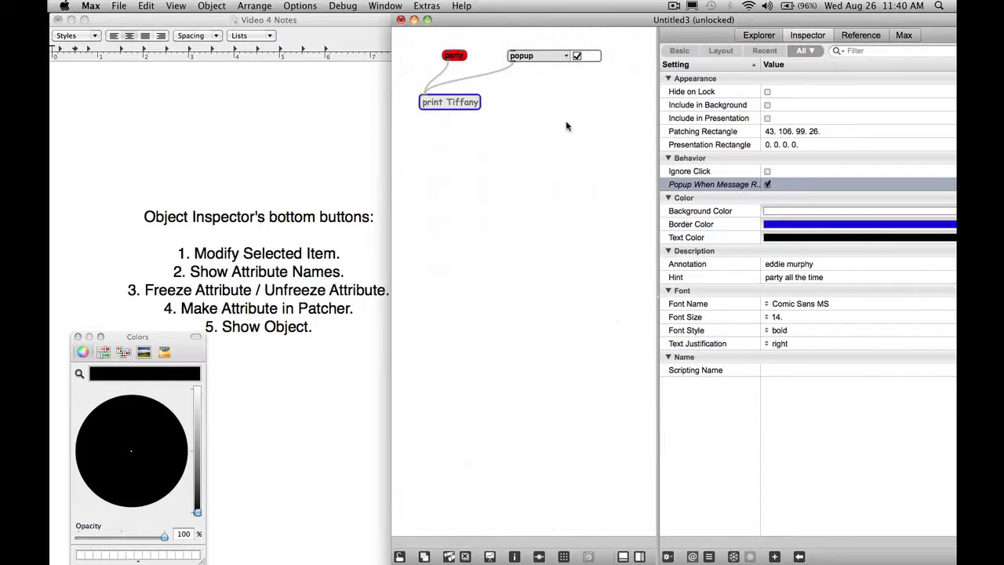
click(568, 125)
key(super+s)
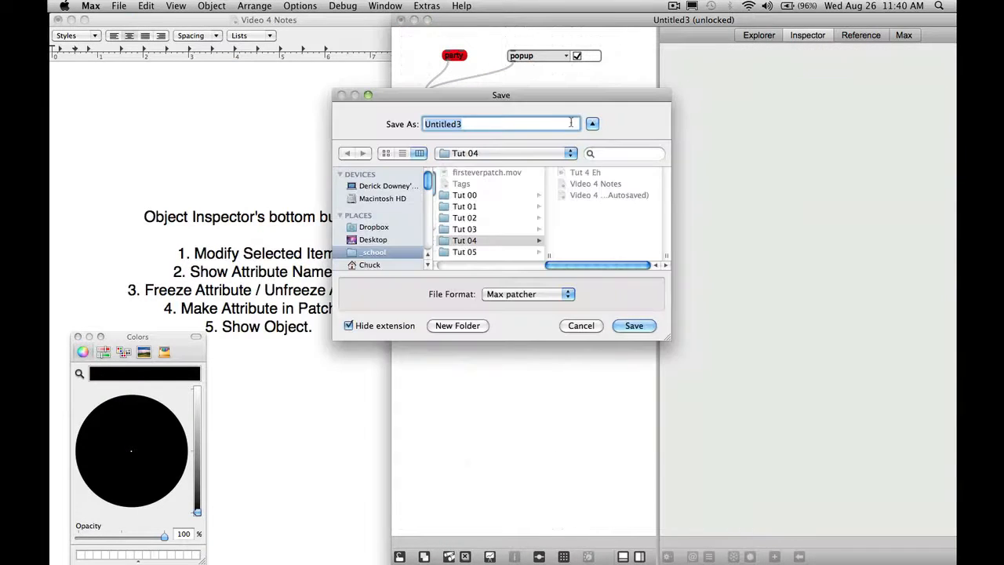
text(tut04test)
key(Return)
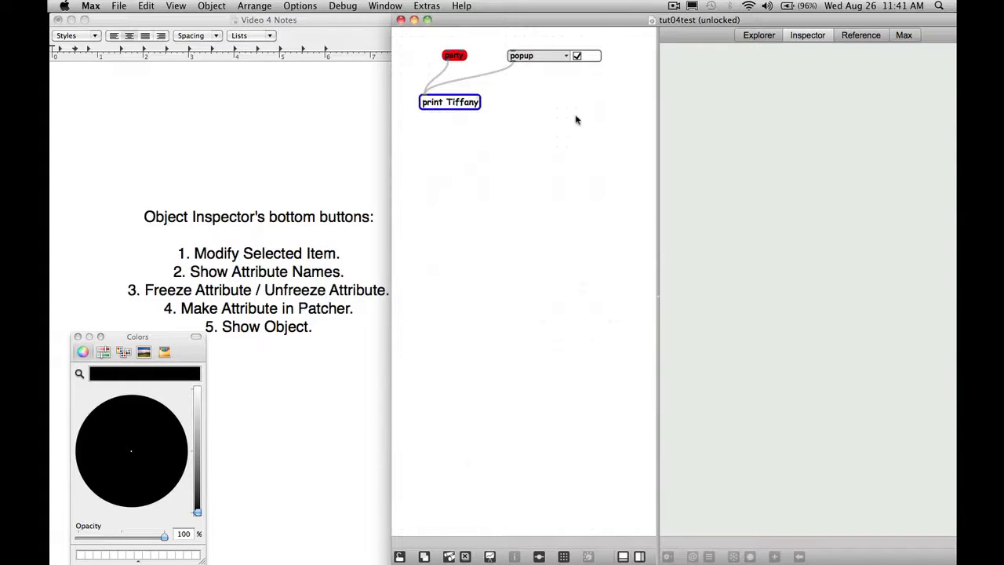
Step: Close the saved patcher and reopen tut04test from the recent patchers
key(super+w)
click(119, 5)
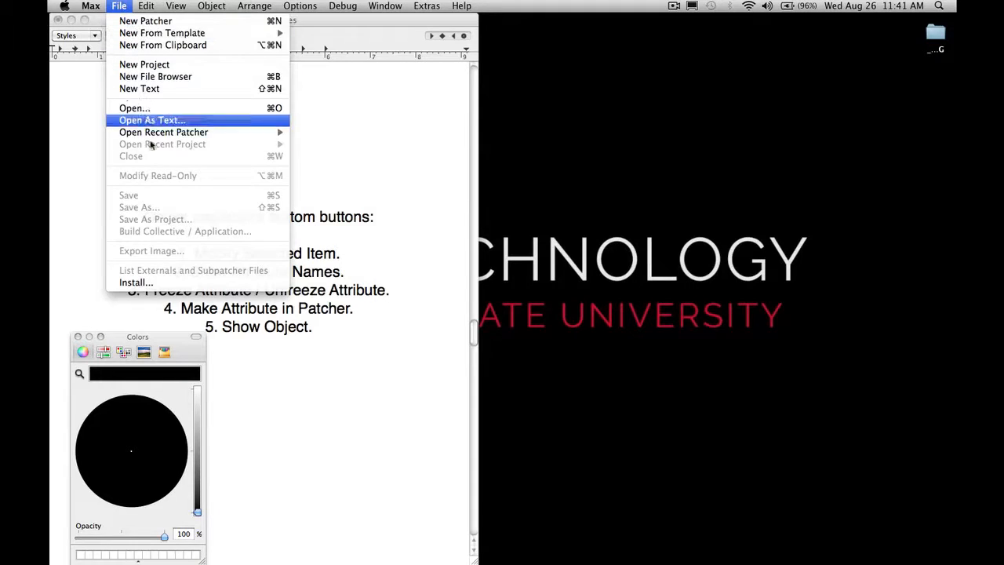
mouse_move(162, 134)
click(350, 134)
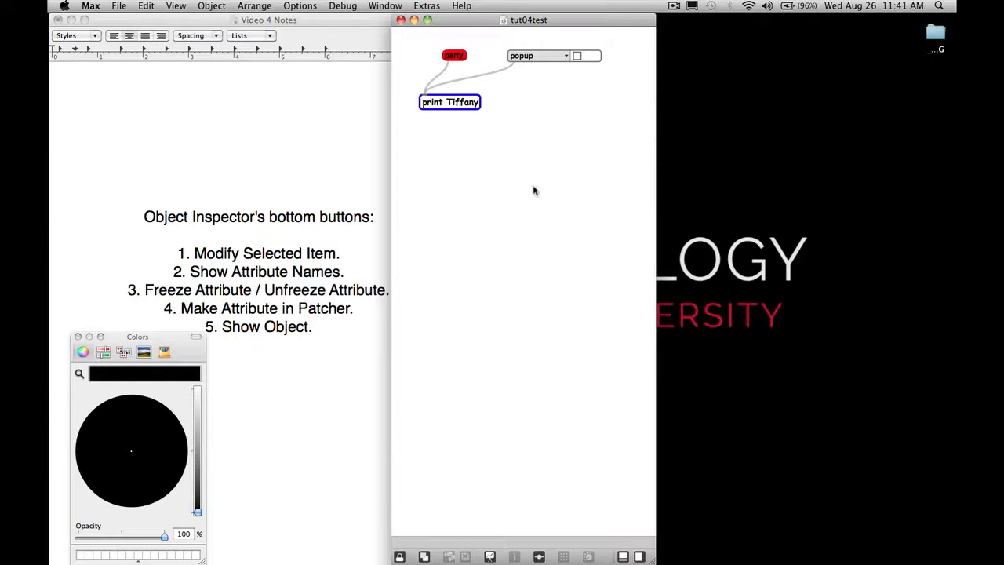
Step: Unlock the patcher and show the print object's Inspector in the sidebar, resizing and repositioning the window beside the notes
key(super+e)
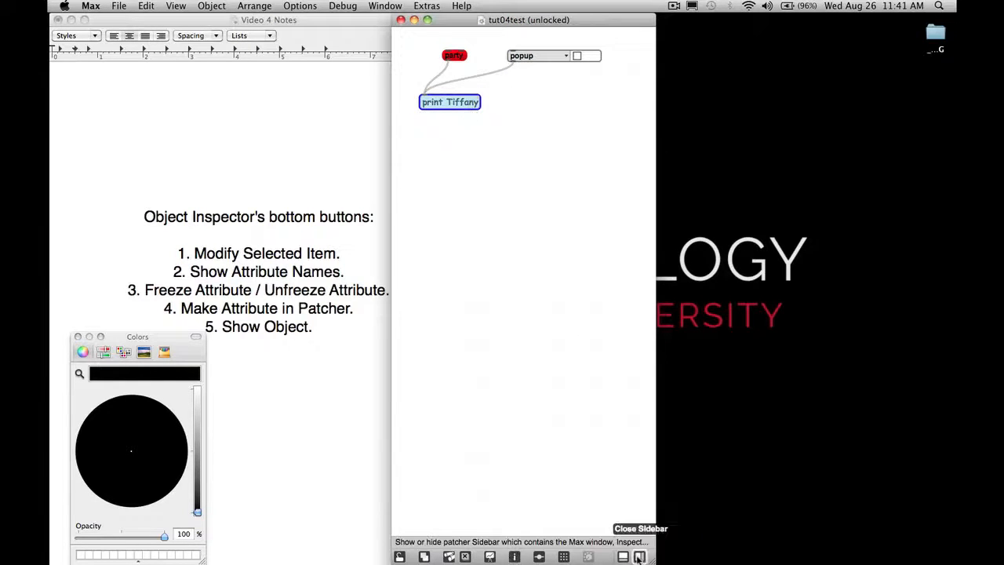
click(639, 556)
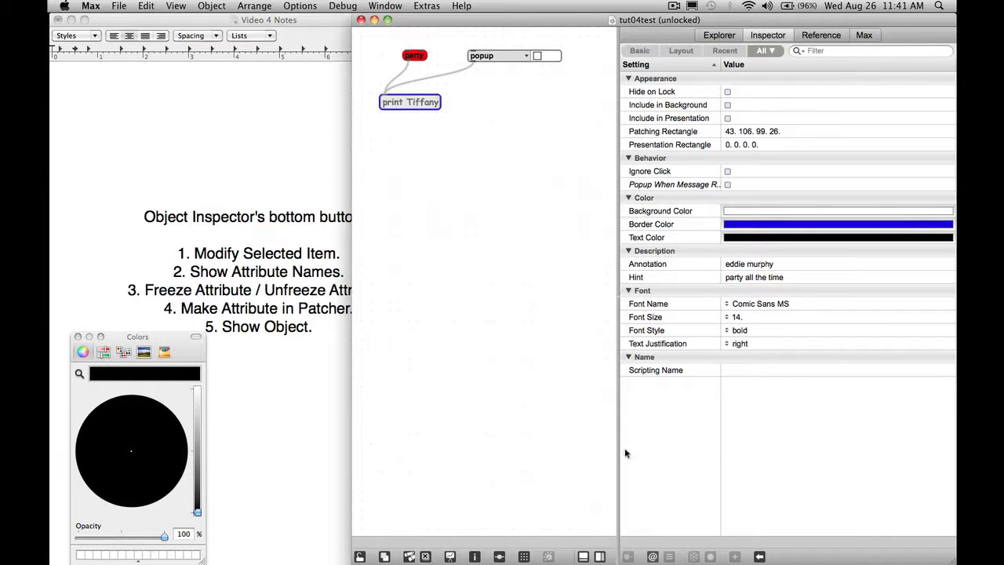
drag(617, 455, 703, 455)
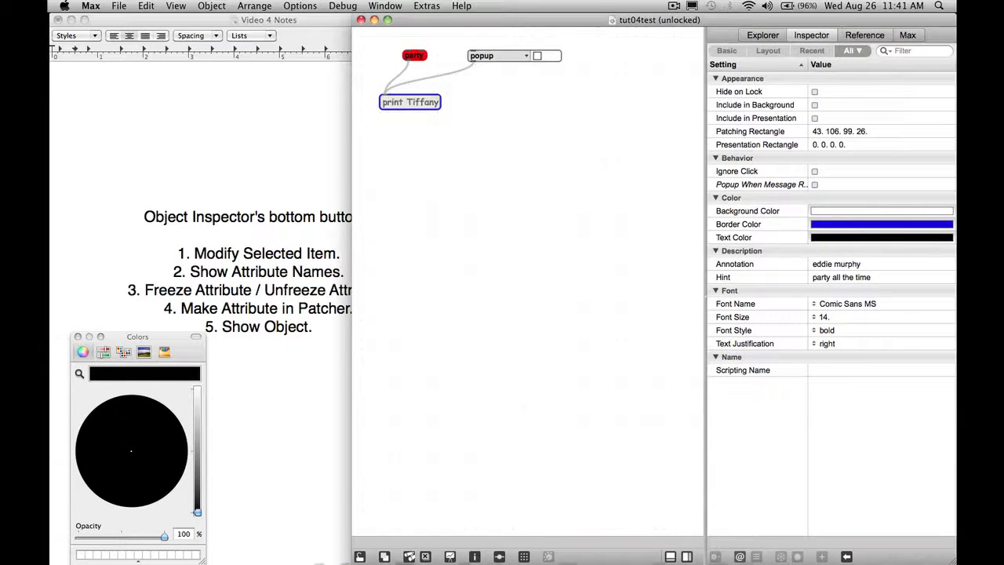
drag(955, 559, 839, 559)
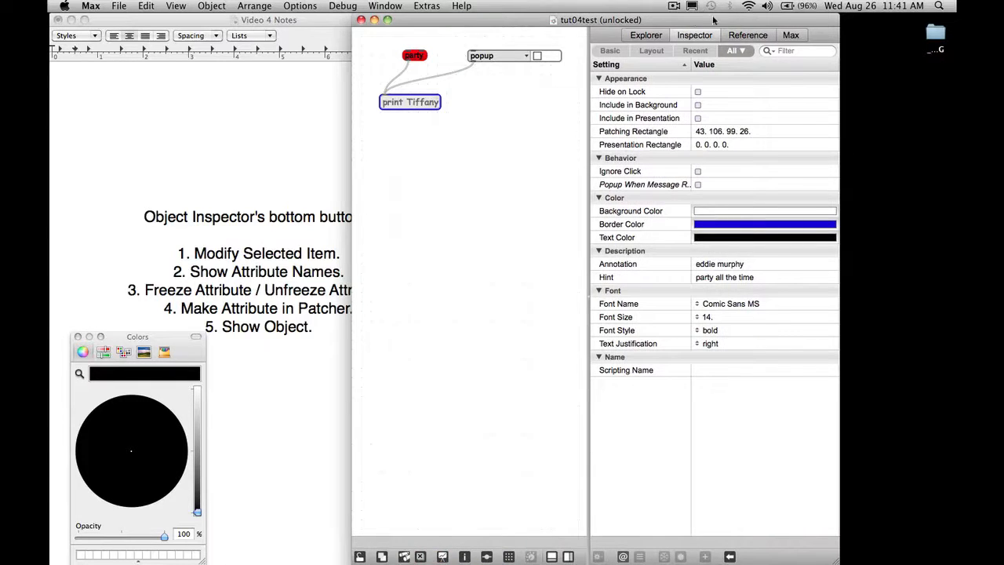
drag(712, 19, 832, 19)
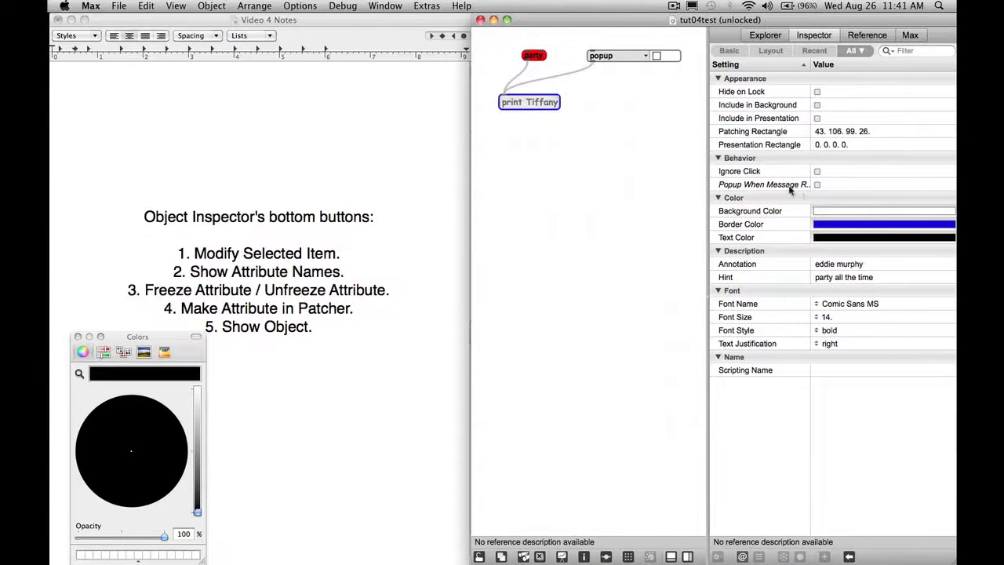
Step: Turn on the print object's Popup When Message Received attribute, and open an enlarged Clue window over the patcher's lower area
click(808, 186)
click(816, 185)
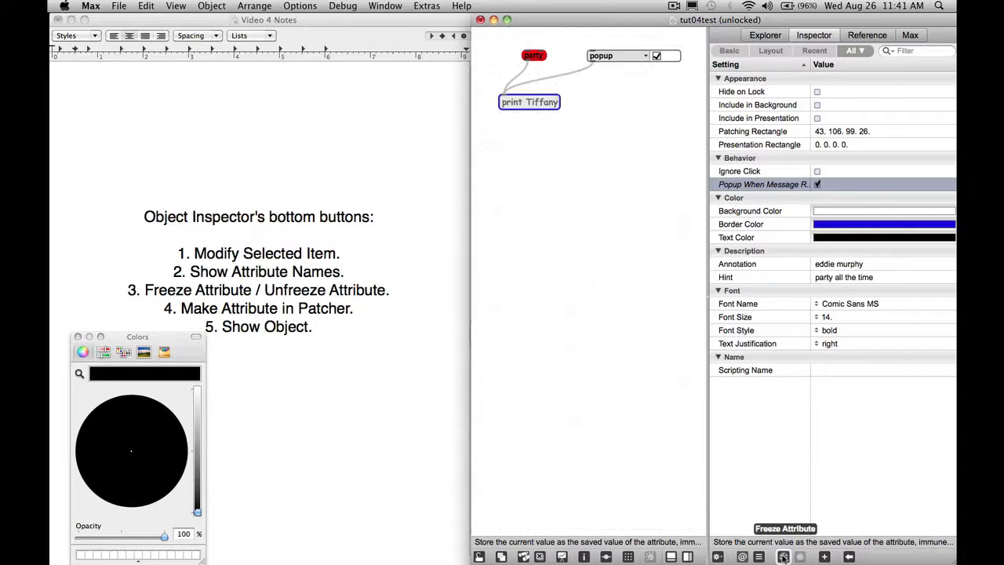
click(385, 6)
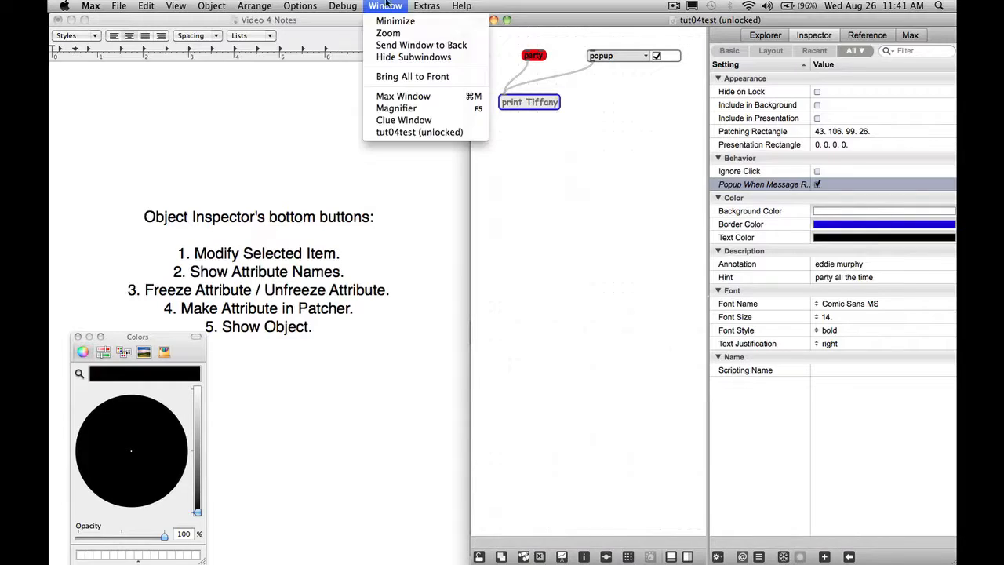
click(436, 122)
drag(245, 121, 410, 89)
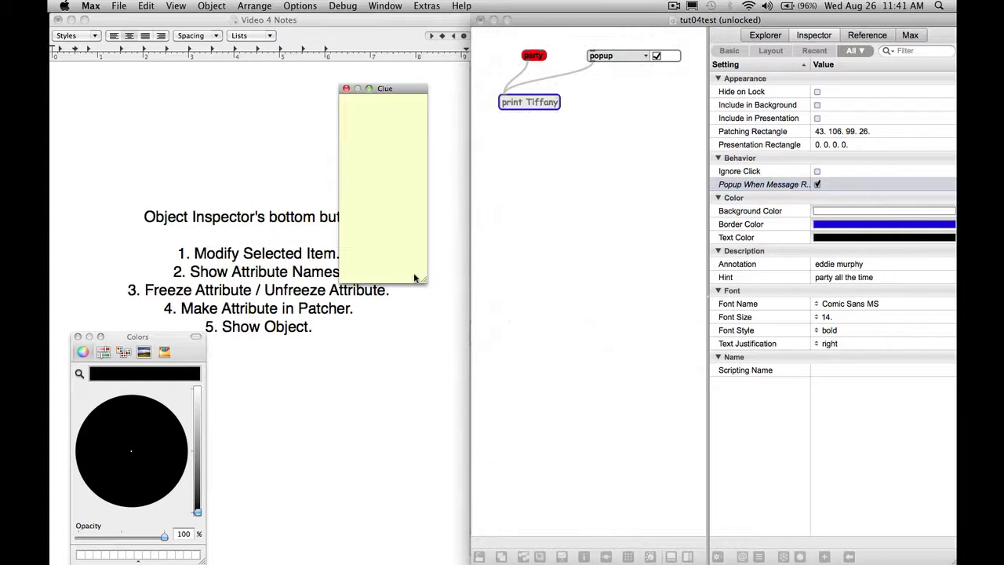
drag(426, 280, 570, 307)
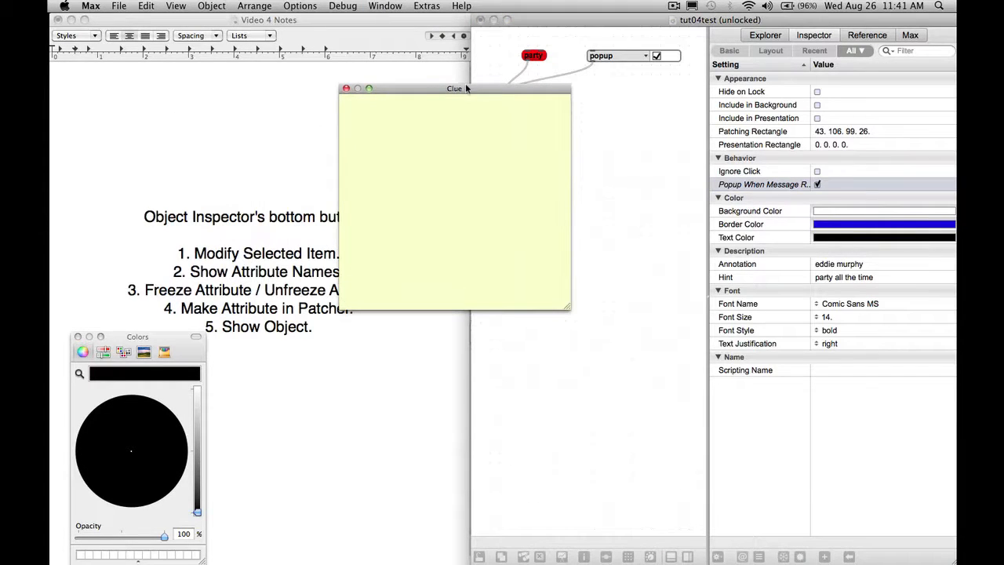
drag(466, 89, 574, 255)
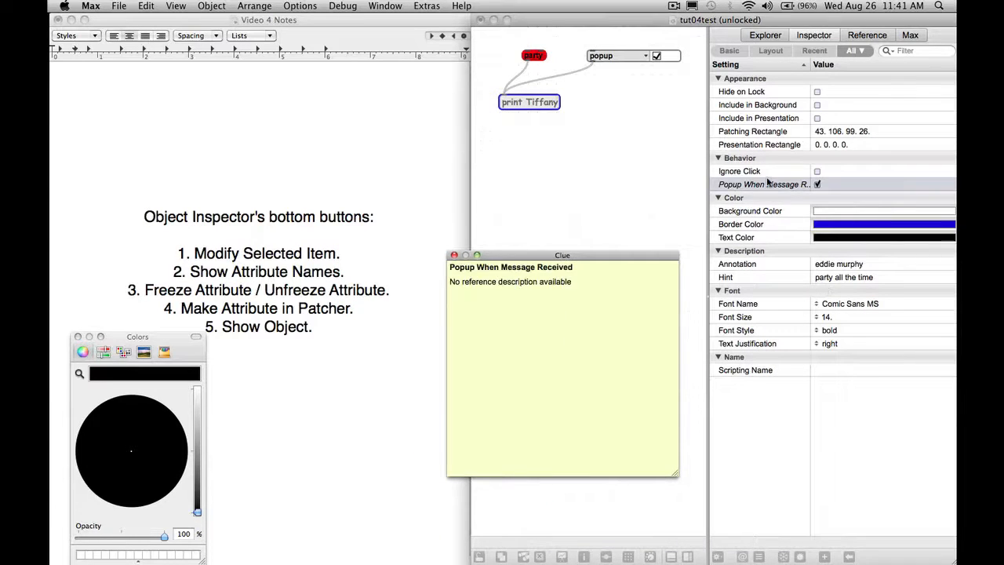
Step: Freeze the print object's Popup When Message Received attribute, deselect the object, and save the patcher
click(766, 182)
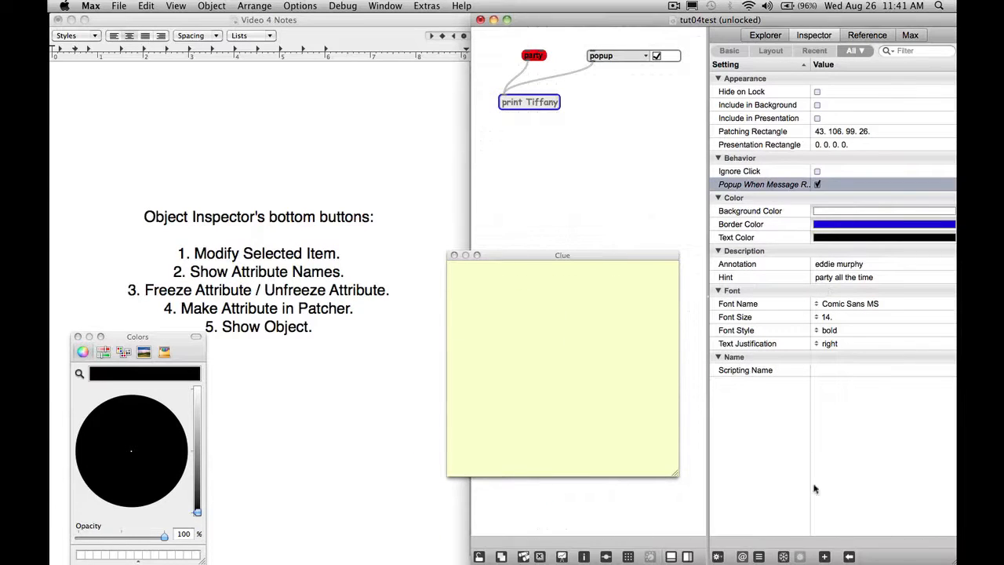
click(782, 557)
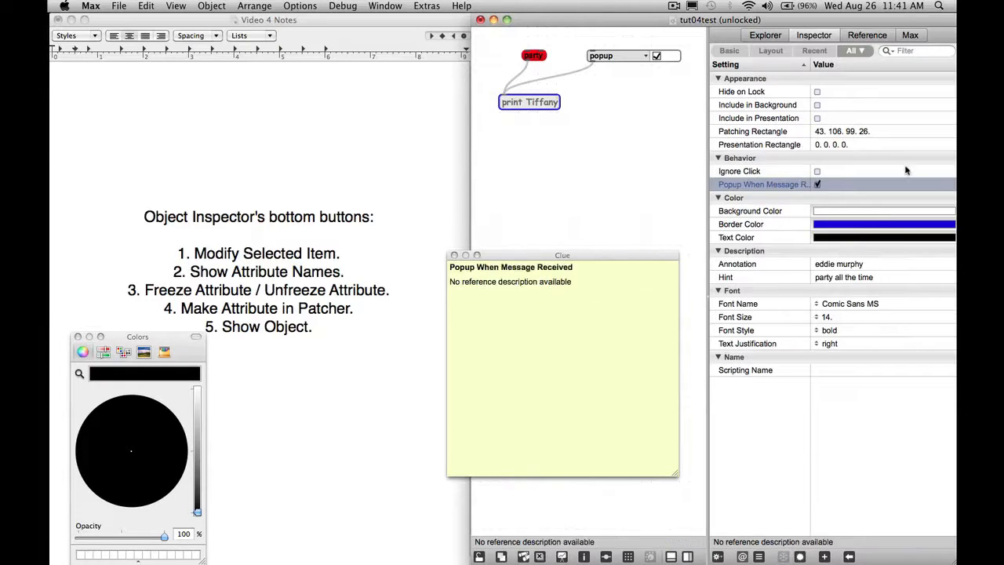
click(749, 224)
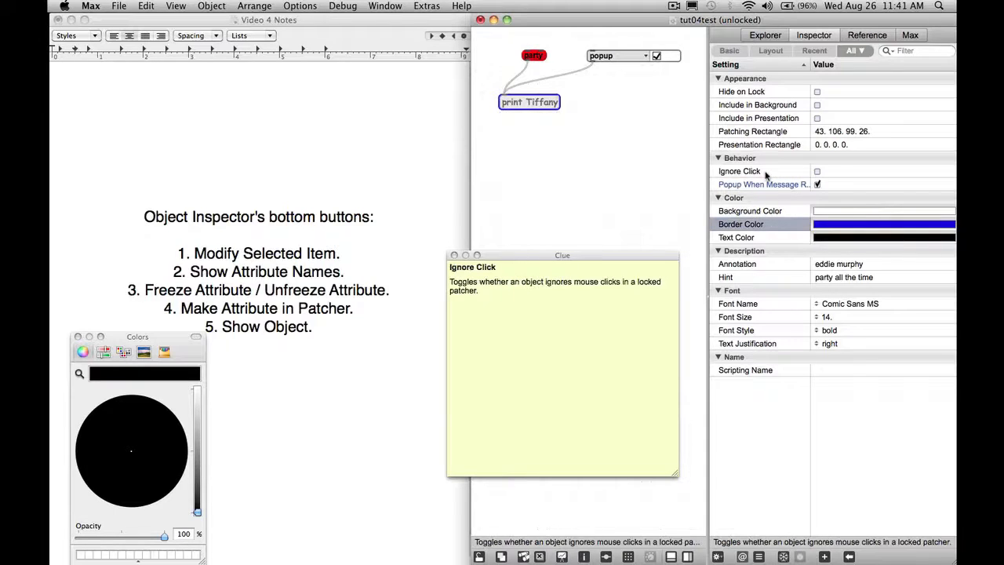
click(646, 112)
click(646, 114)
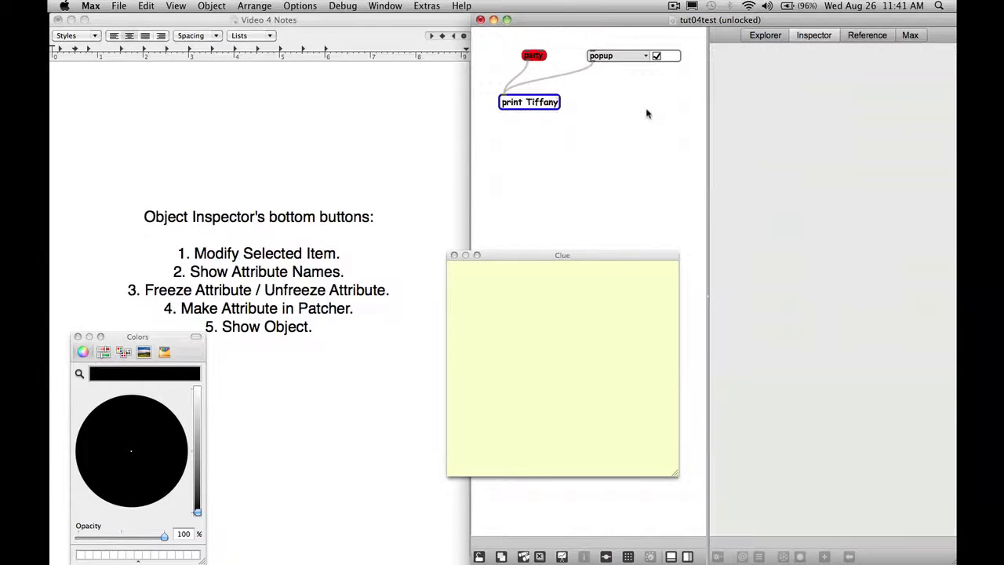
Step: Close tut04test and open it again from the recent patchers to test the frozen attribute
key(super+w)
click(119, 6)
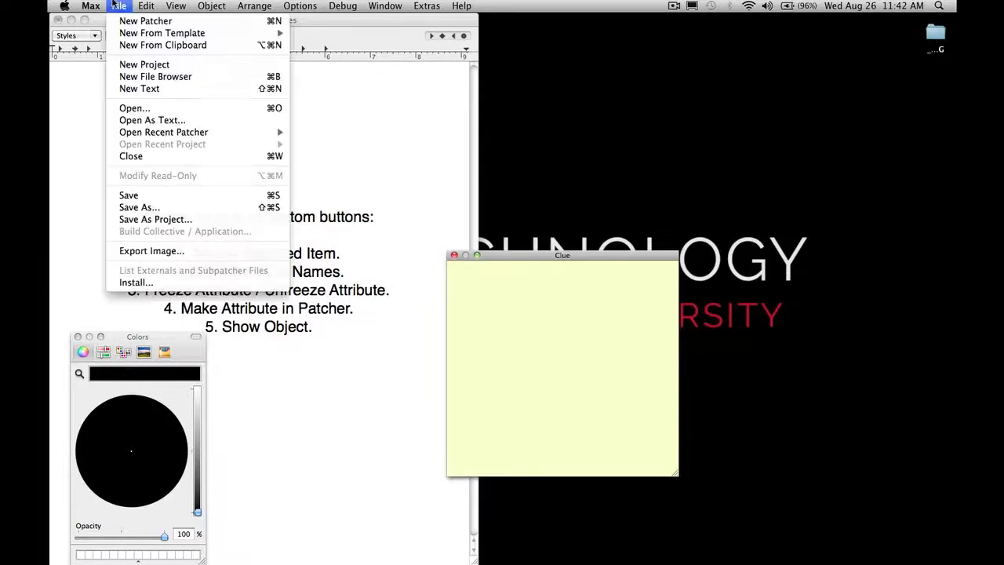
mouse_move(169, 133)
click(329, 133)
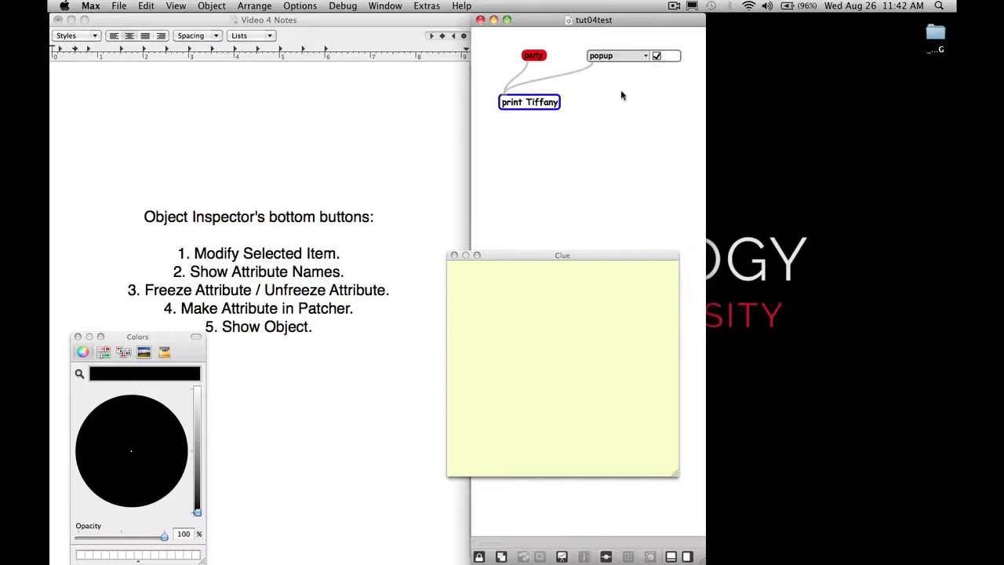
Step: Show the print object's Inspector in the unlocked patcher and unfreeze Popup When Message Received
click(687, 555)
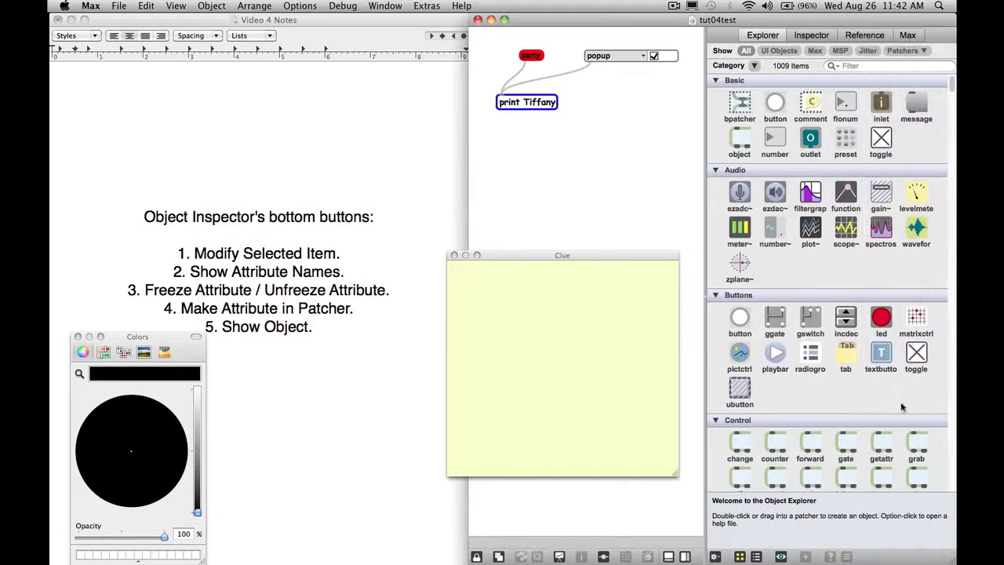
click(812, 35)
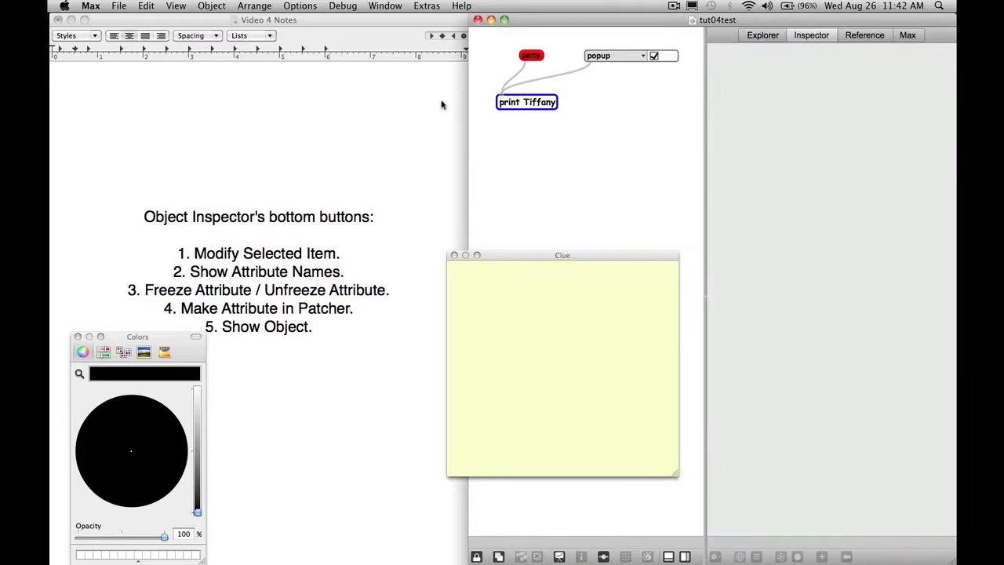
key(super+e)
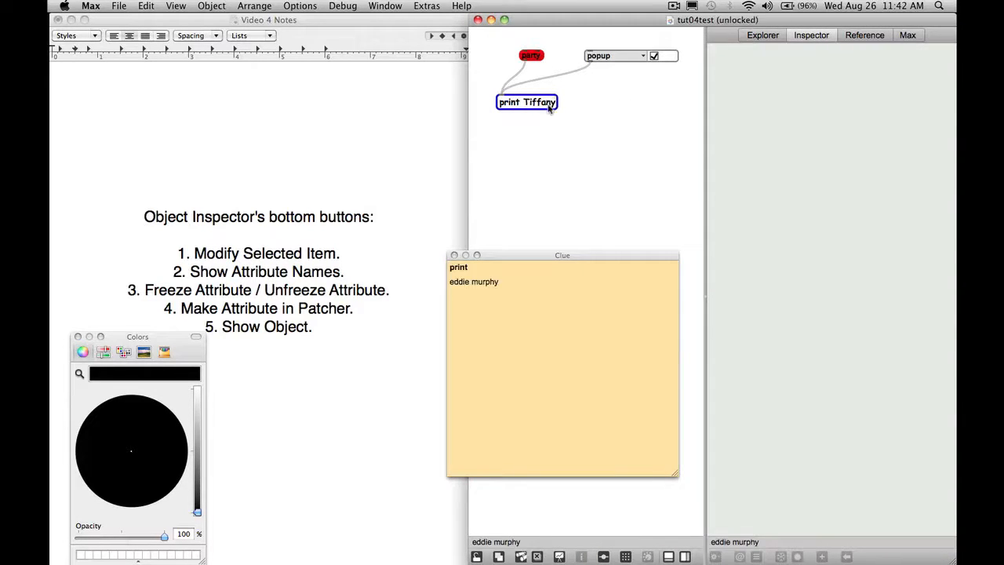
click(549, 108)
click(903, 184)
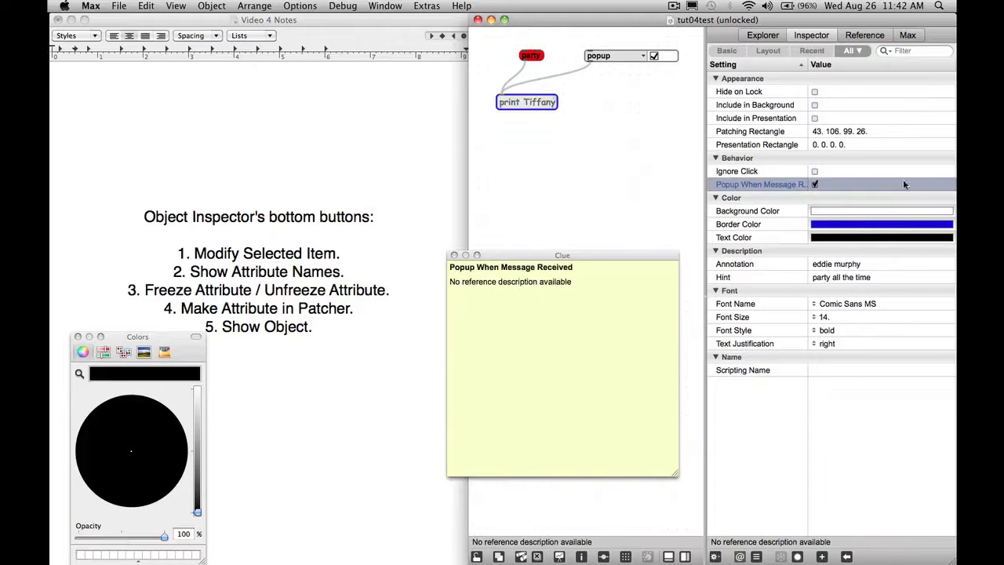
click(796, 556)
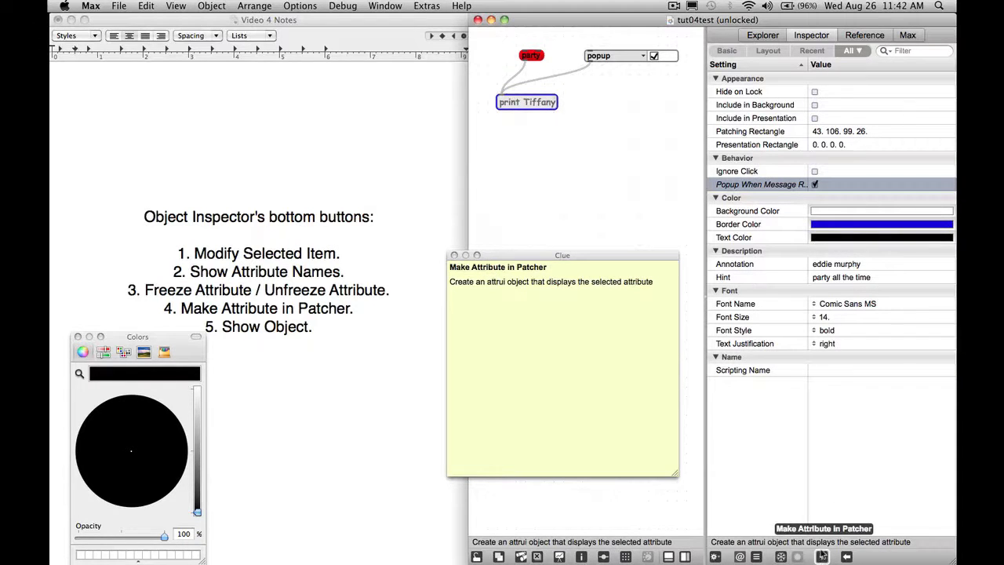
Step: Delete the popup attribute box from the patcher and move the party message to the right of the print object
click(608, 64)
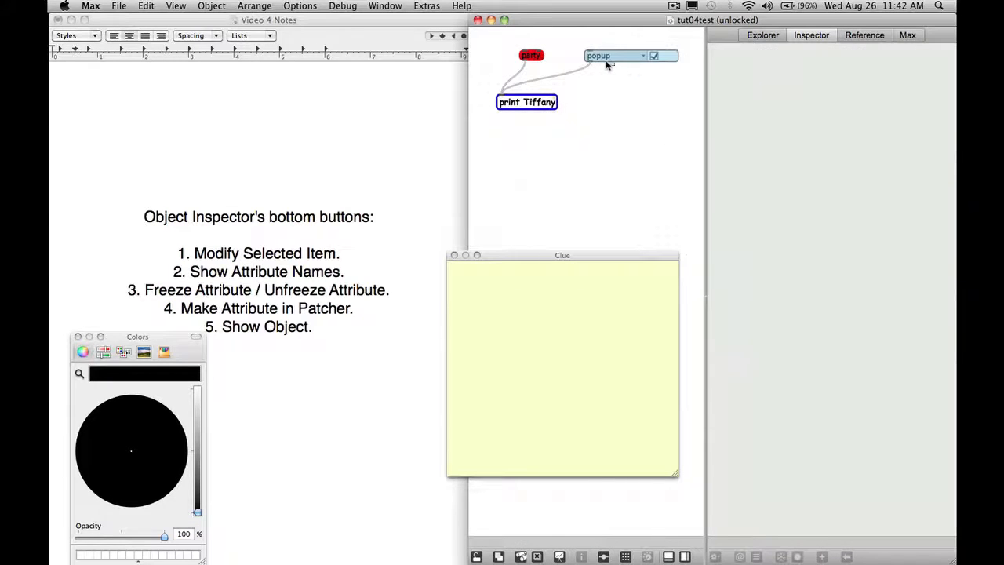
key(Delete)
drag(531, 55, 630, 96)
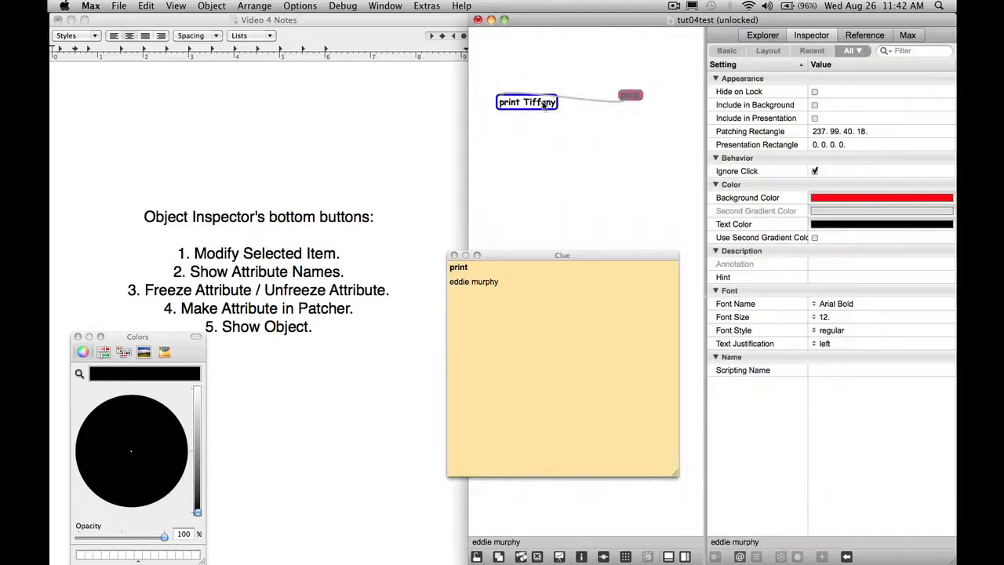
Step: Make an attribute box in the patcher for the print object's Popup When Message Received attribute
click(847, 183)
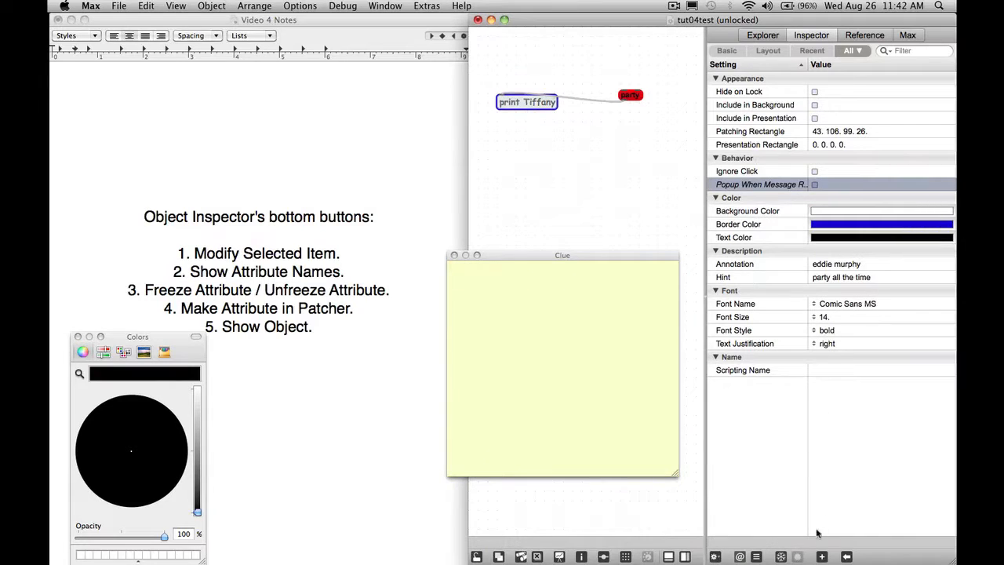
click(821, 557)
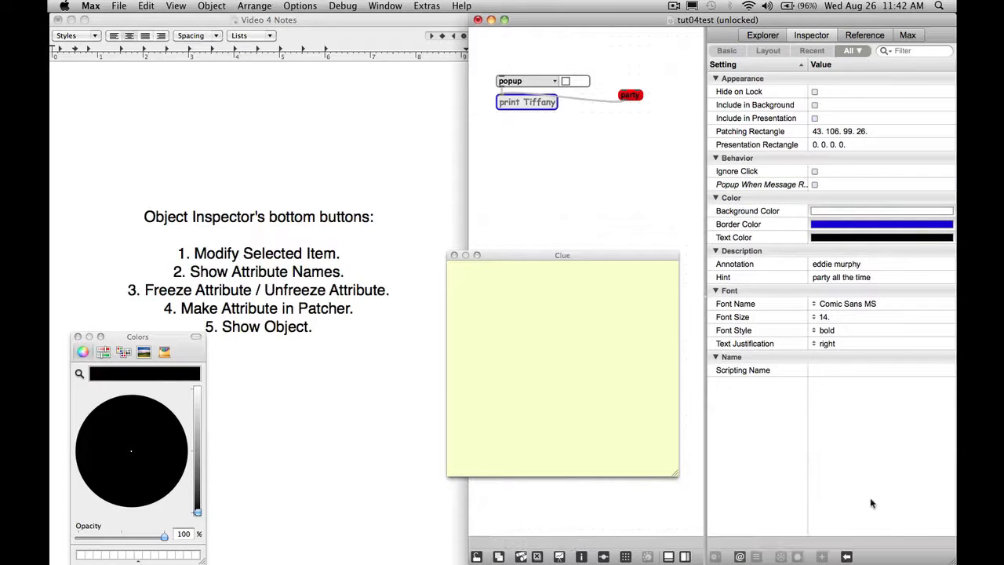
Step: Select the party message to show its attributes in the Inspector
drag(659, 133, 599, 90)
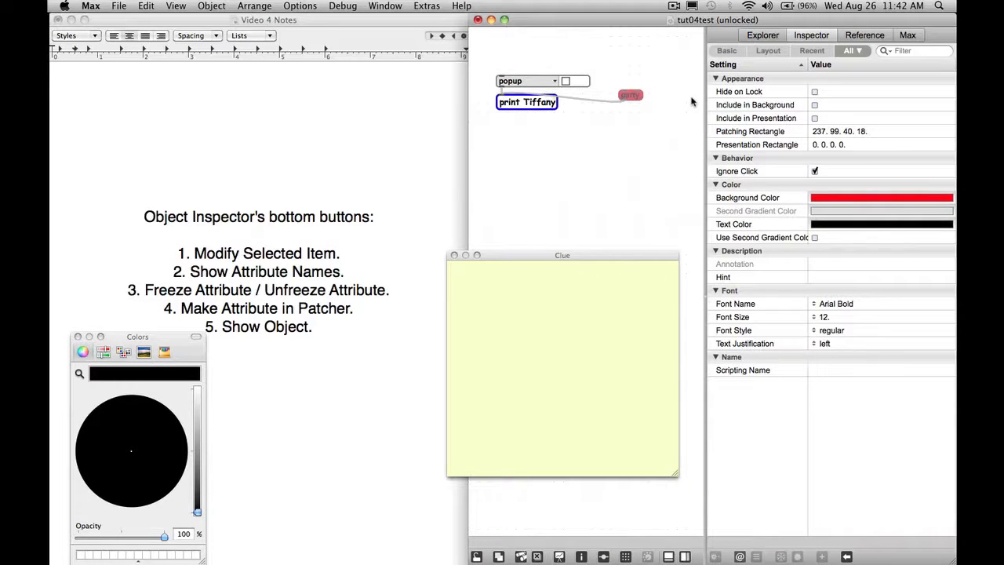
click(692, 101)
click(639, 94)
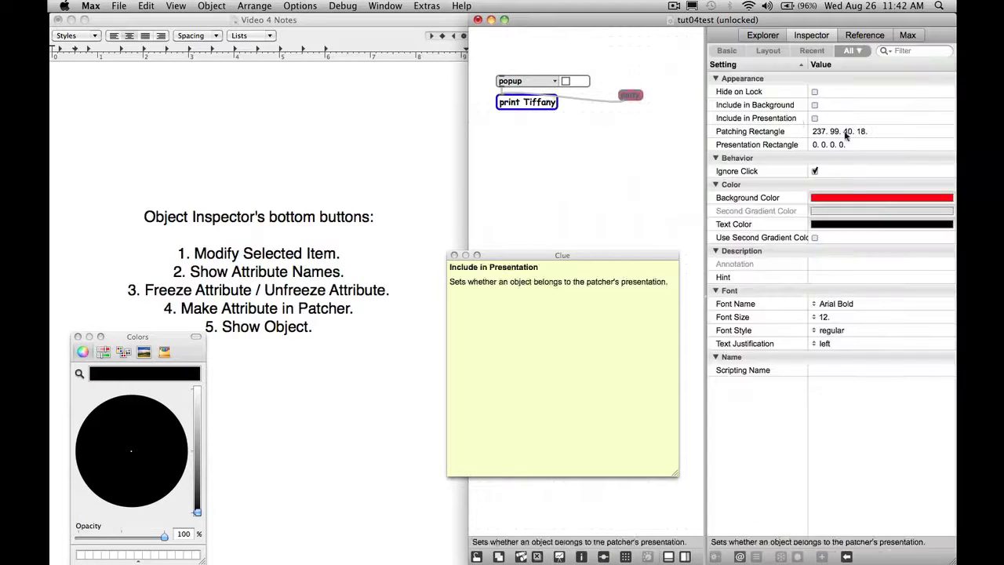
Step: Reveal the party message in the patcher from its Inspector and switch to the TextEdit notes on opening the Patcher Inspector
click(846, 556)
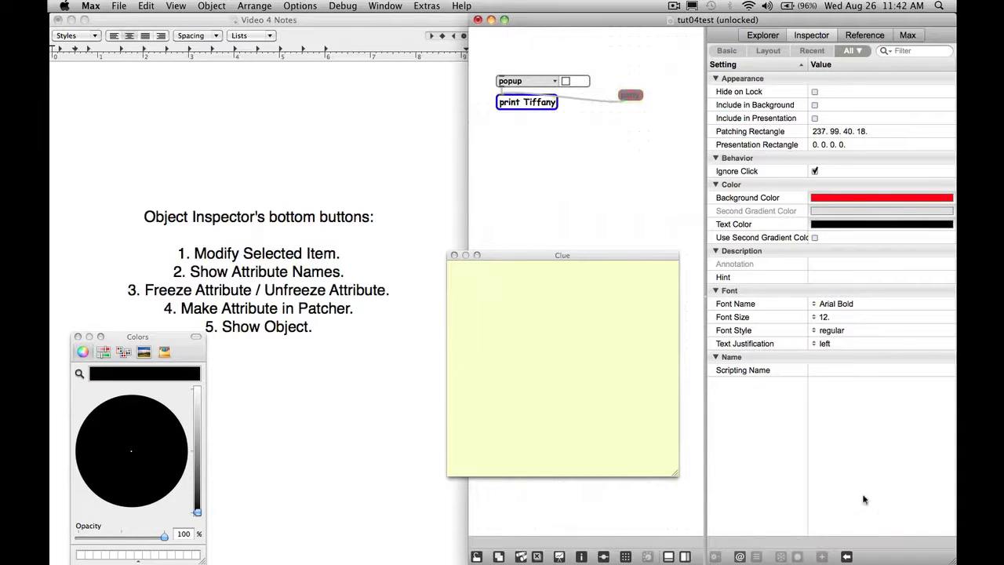
click(846, 556)
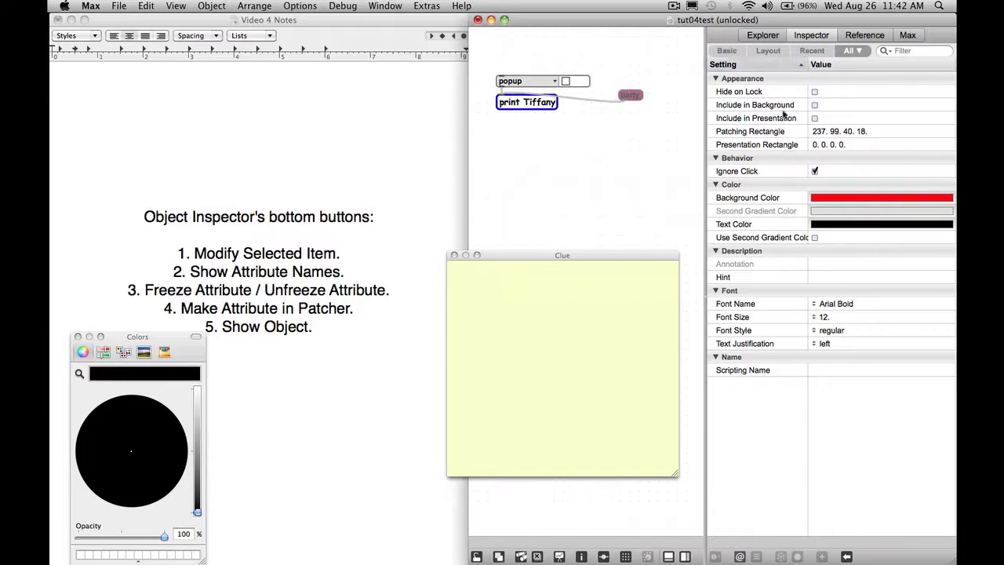
click(363, 216)
scroll(361, 215, down, 10)
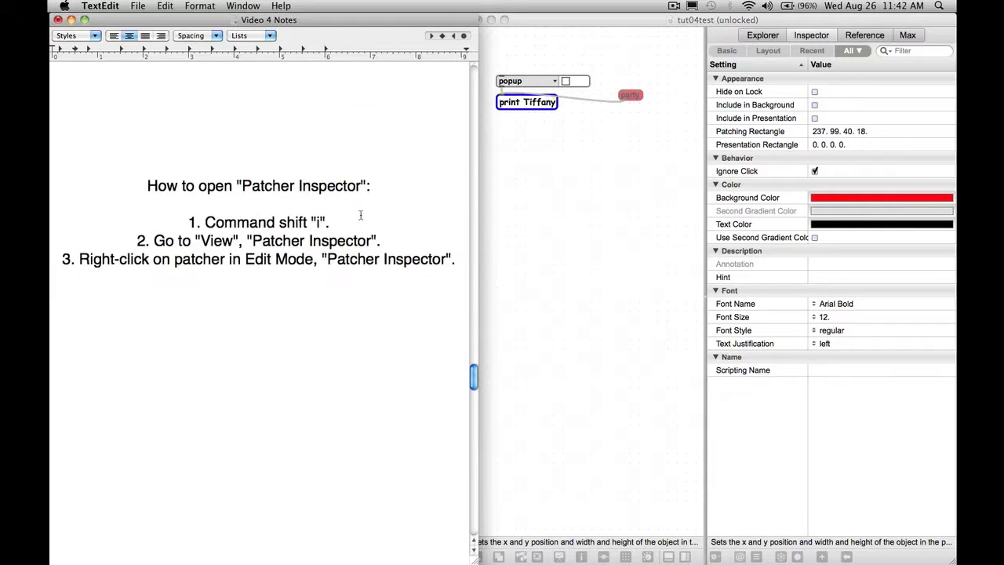
Step: Switch back to the Max patcher, move the print object further below the popup attribute box and close the Clue window
click(659, 141)
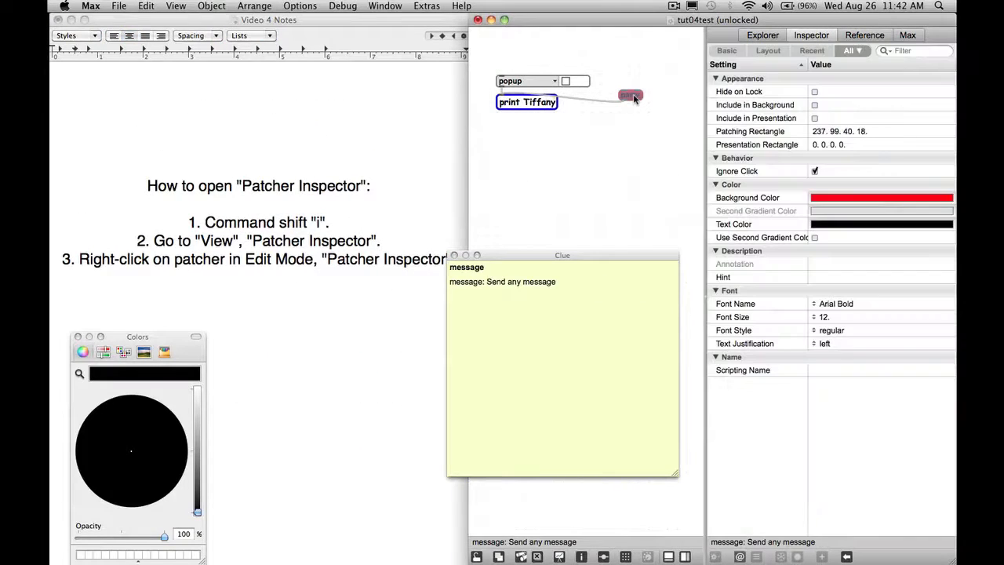
click(538, 83)
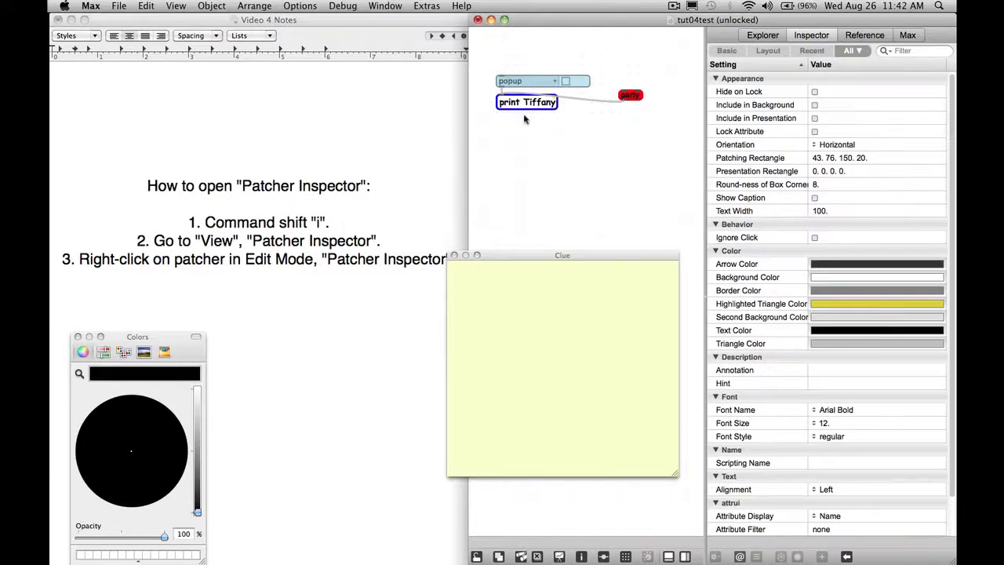
click(521, 105)
drag(515, 111, 515, 136)
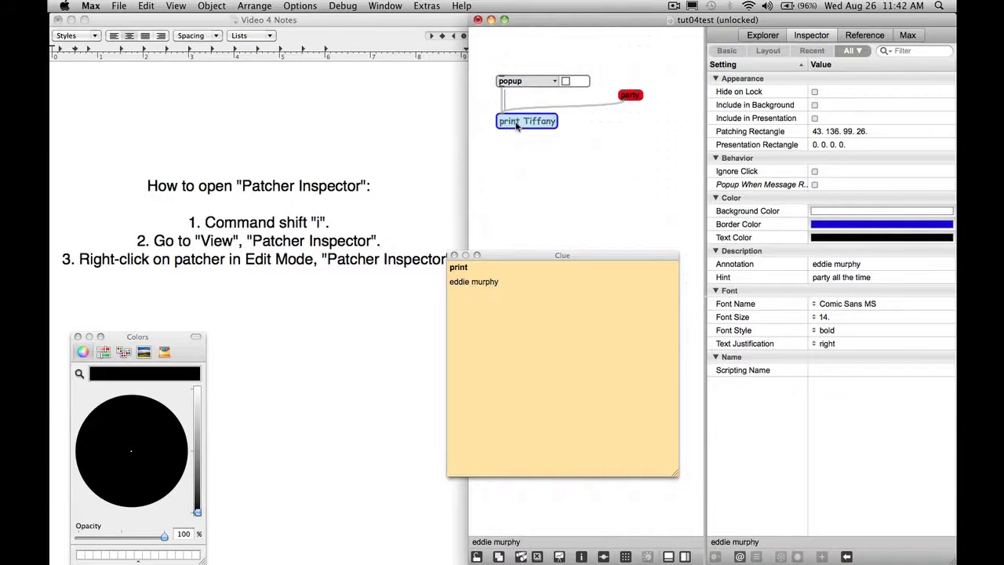
click(454, 255)
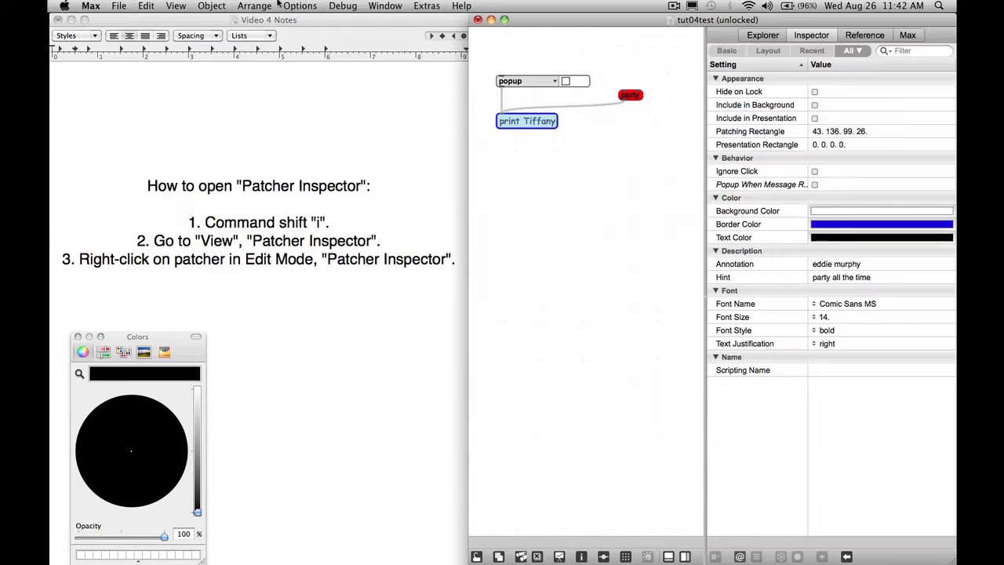
Step: Open the Patcher Inspector with nothing selected, place its window below the patcher objects and look through its settings
click(571, 229)
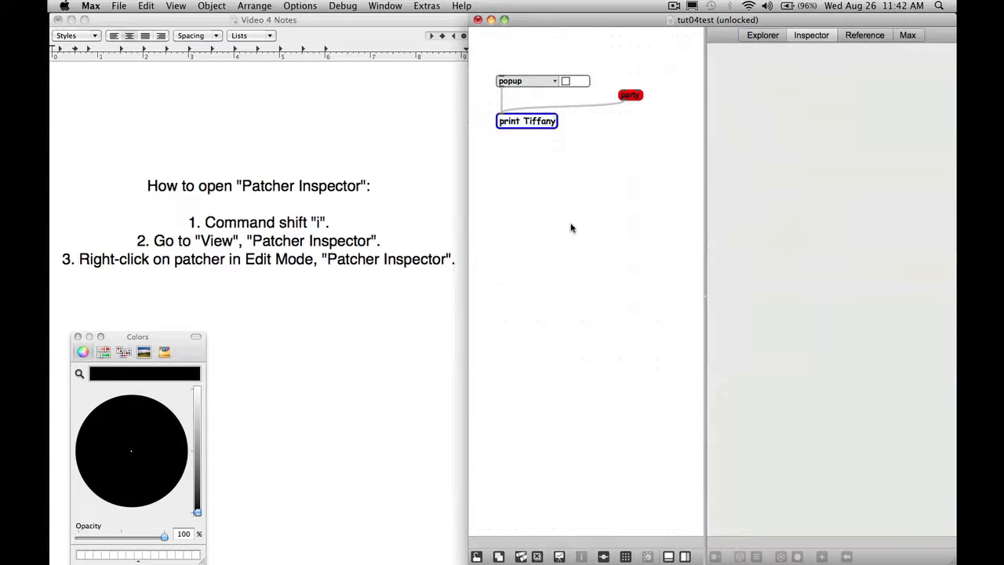
key(super+shift+i)
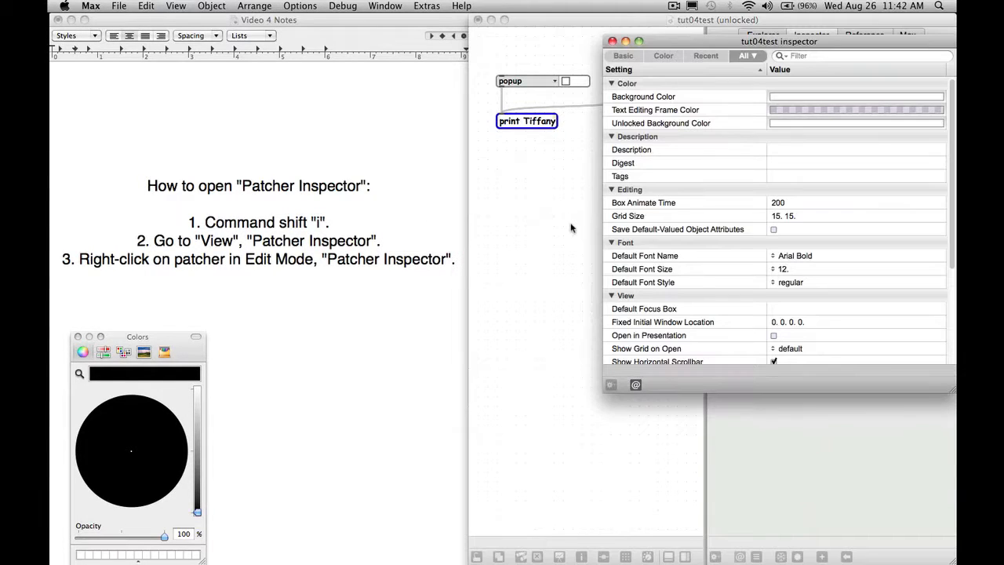
drag(769, 43, 685, 73)
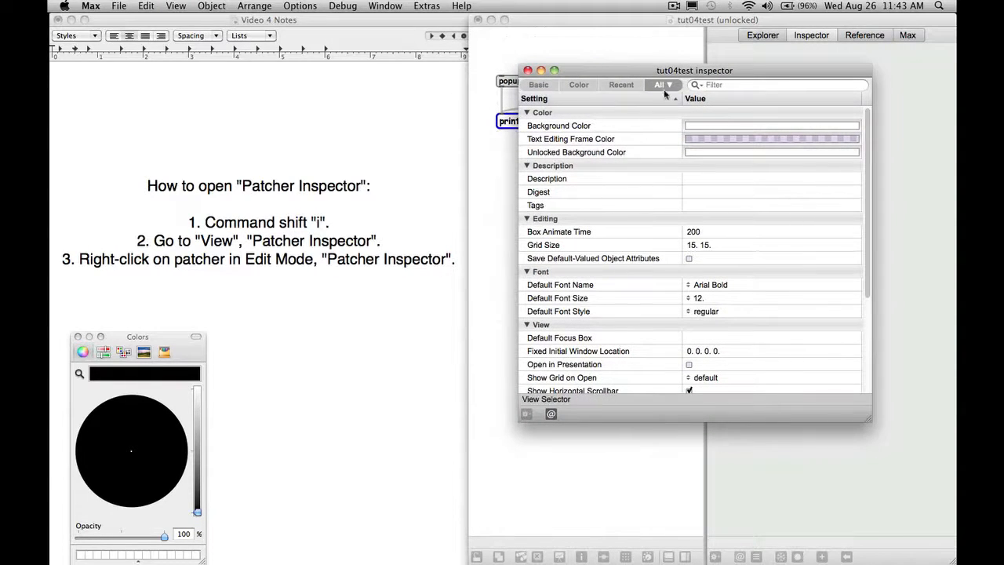
drag(606, 74, 573, 163)
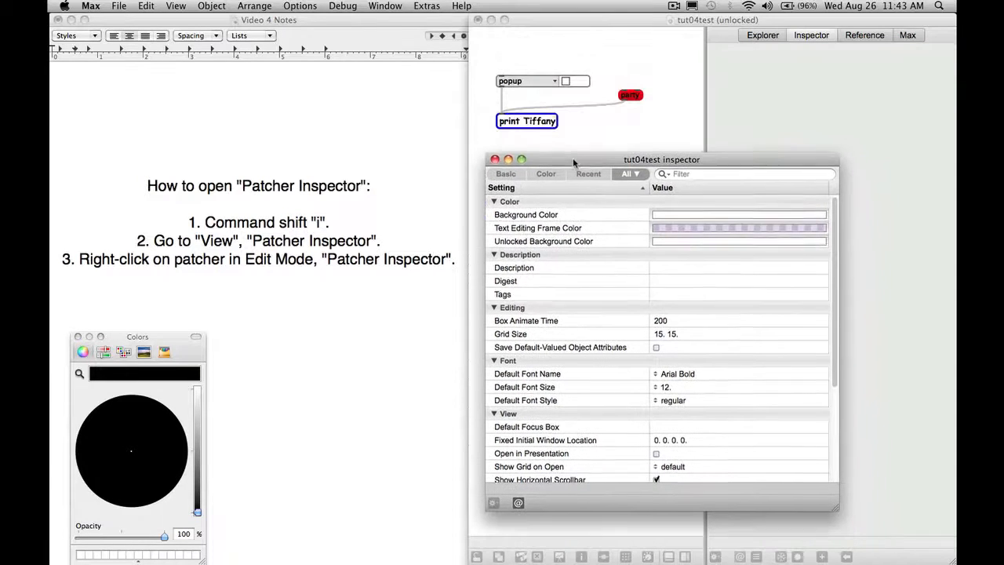
scroll(709, 358, down, 5)
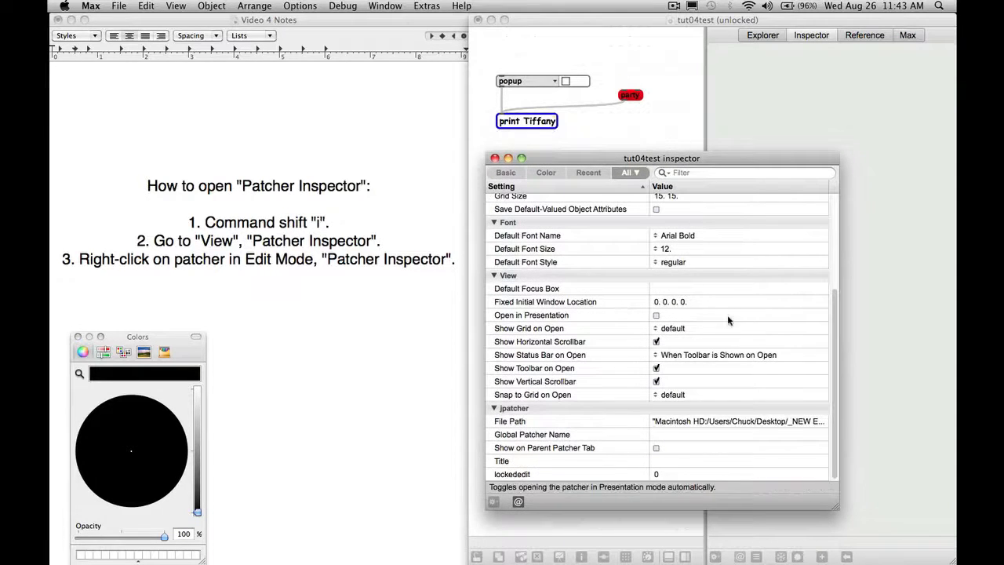
scroll(722, 303, up, 5)
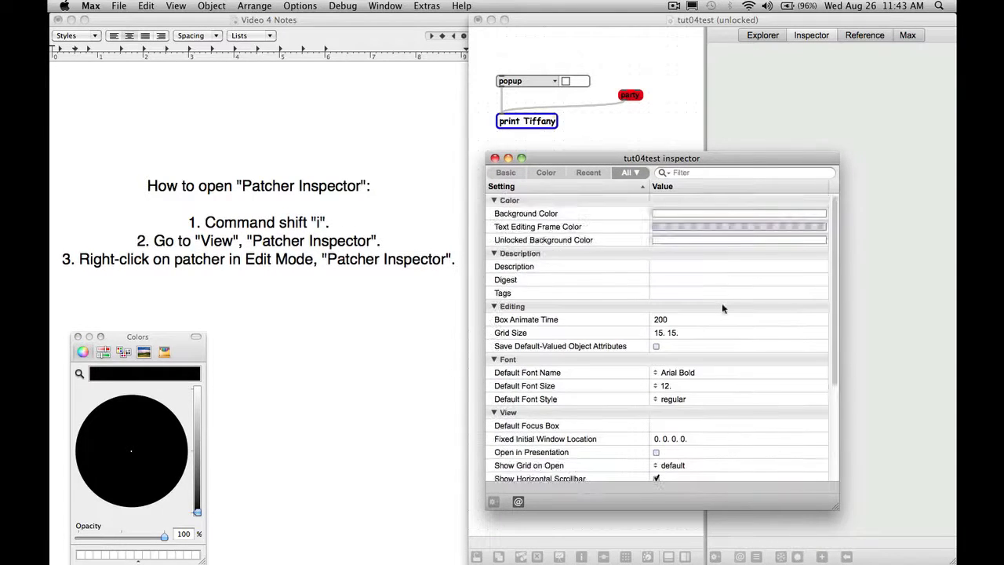
Step: Set the patcher's Unlocked Background Color to mint green and its Background Color to purple
click(663, 238)
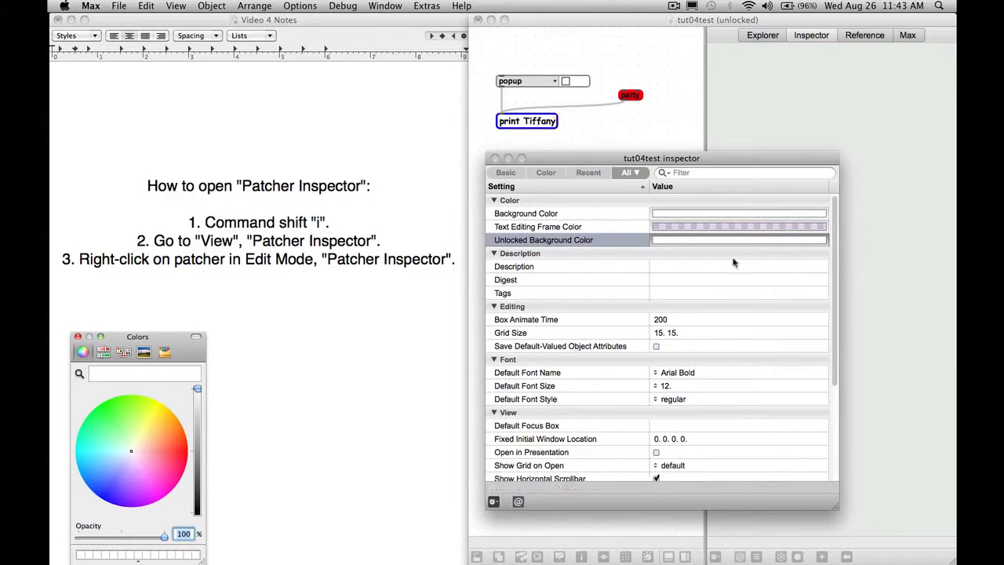
drag(131, 443, 110, 457)
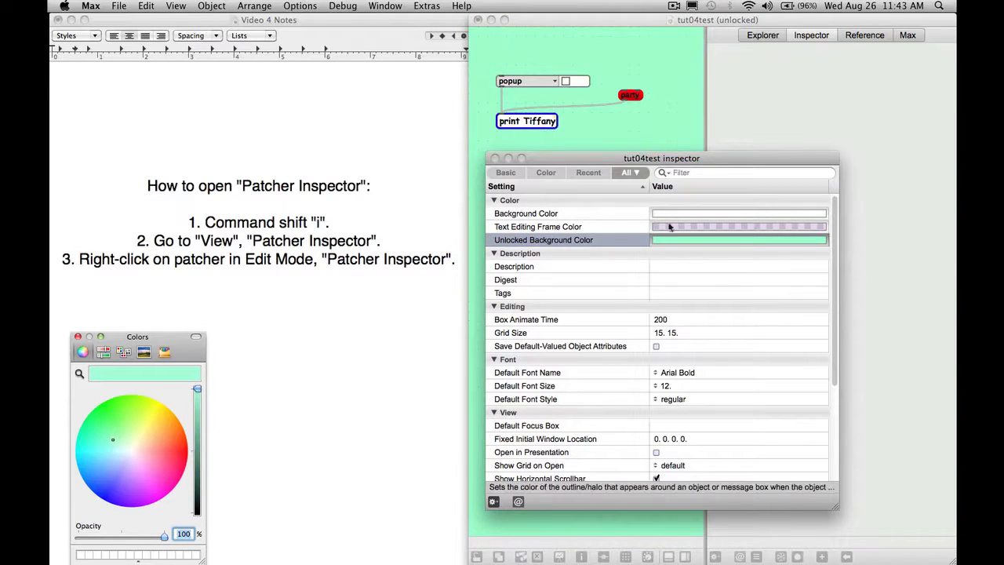
click(599, 216)
mouse_move(139, 463)
mouse_down()
mouse_move(145, 504)
mouse_move(103, 541)
mouse_move(150, 541)
mouse_up()
click(685, 134)
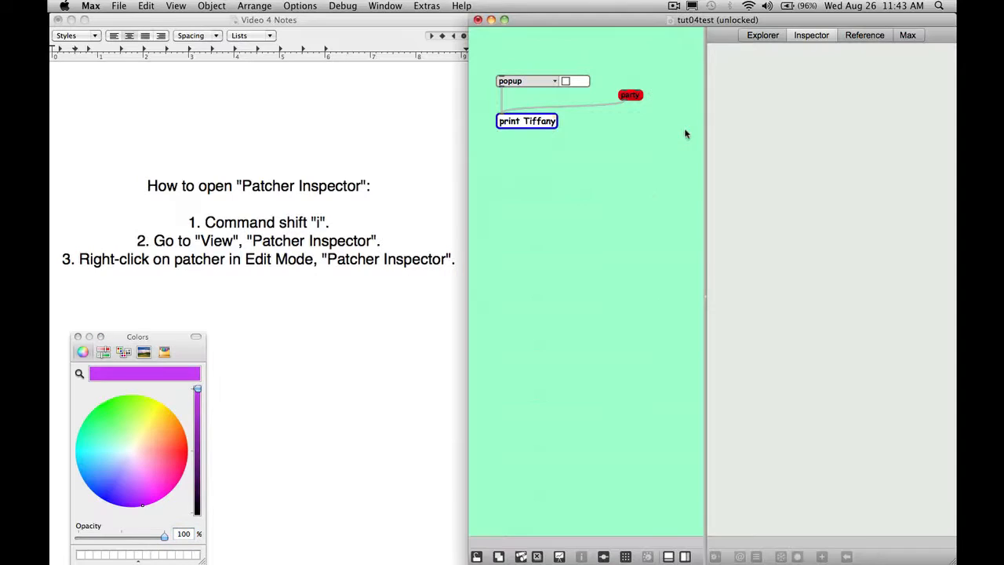
Step: Toggle the patcher between locked and unlocked to compare the two background colors, ending in the unlocked state
key(super+e)
key(super+e)
key(super+e)
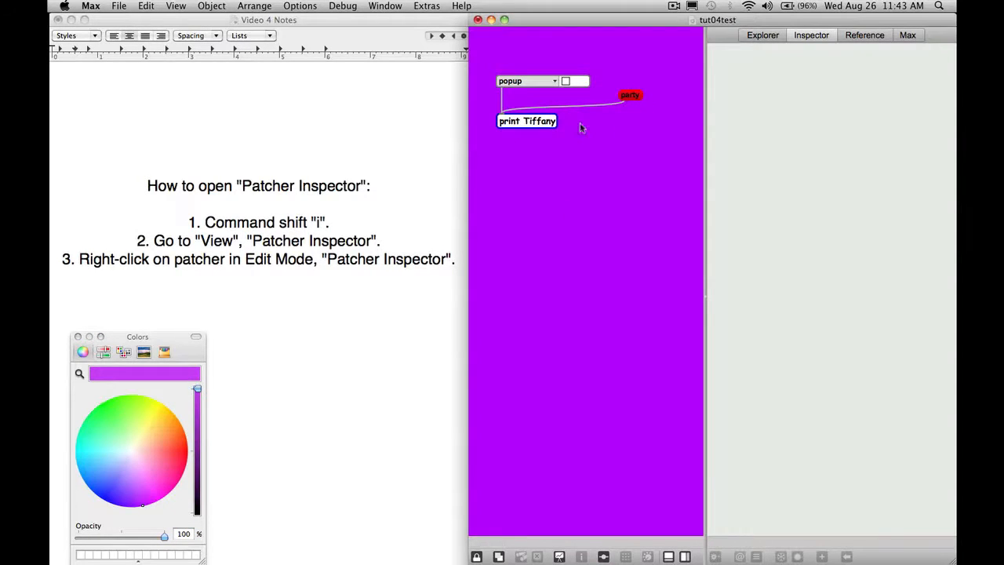
key(super+e)
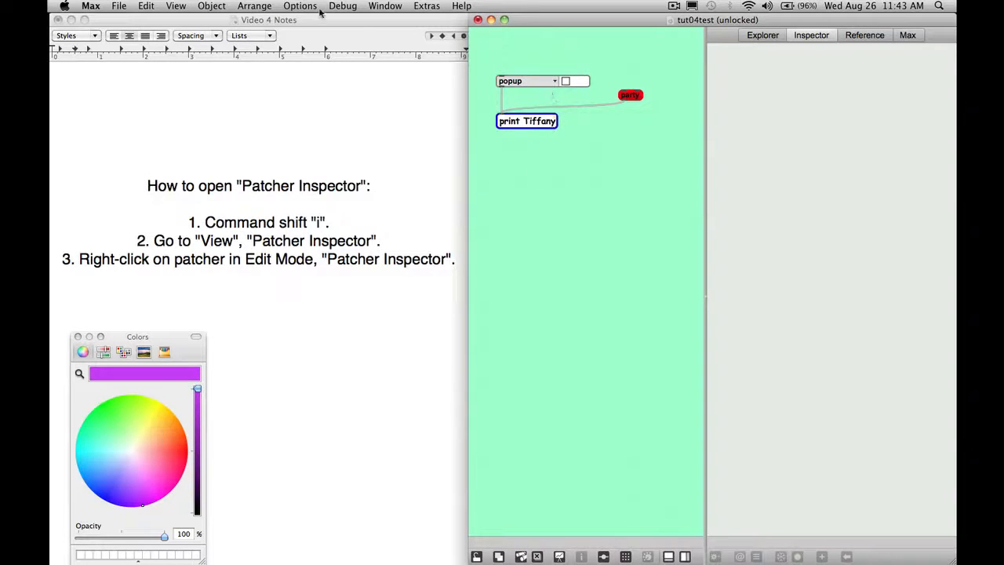
Step: Reopen the Patcher Inspector using the application-level command and close its window
click(213, 5)
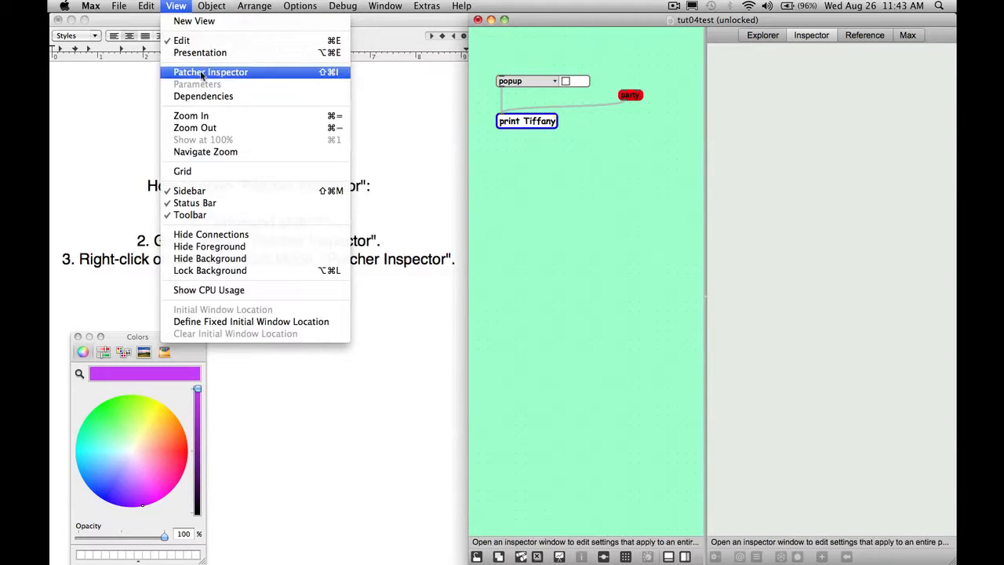
click(201, 72)
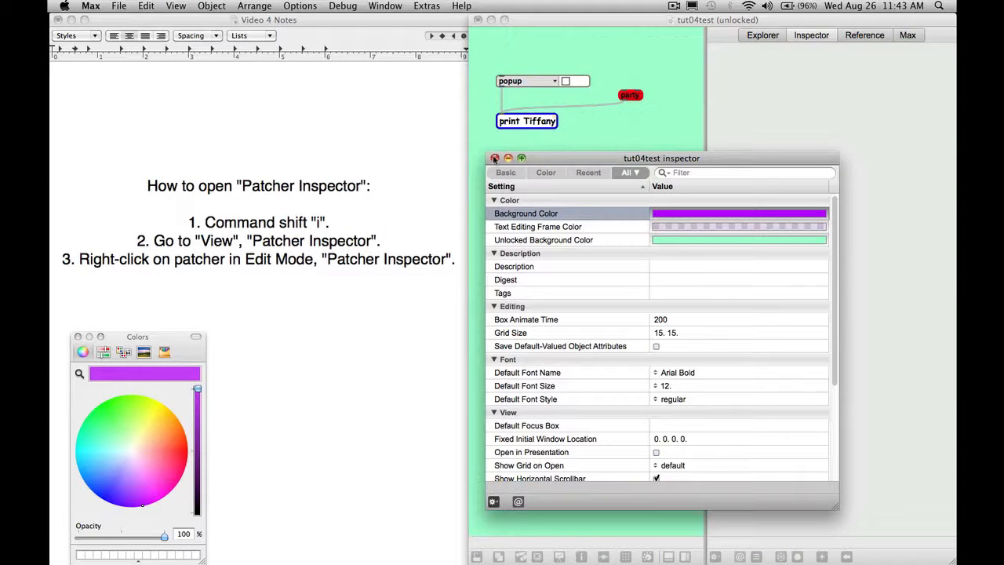
click(151, 6)
click(177, 6)
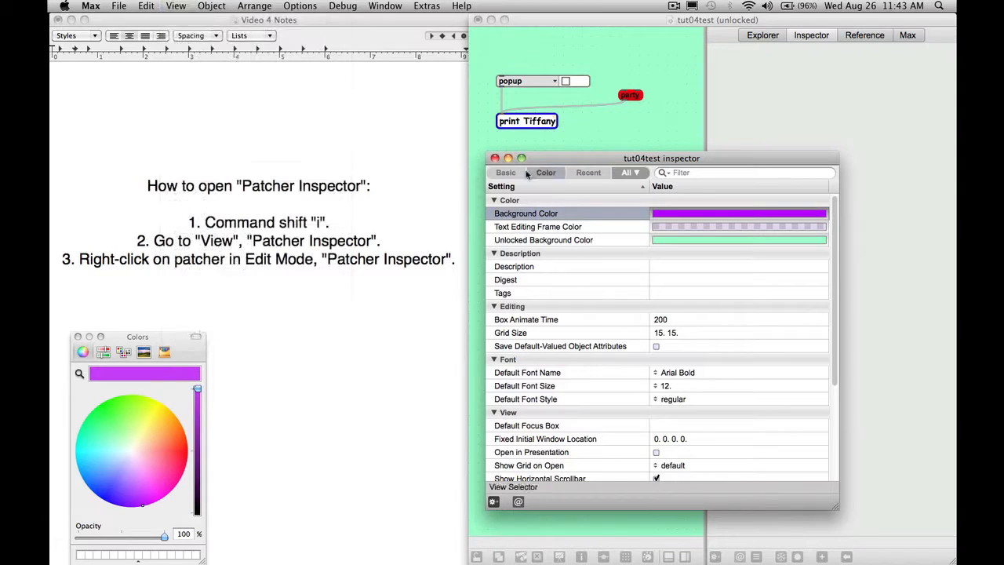
click(494, 159)
Step: Open the Patcher Inspector from an empty area of the unlocked patcher, look through its settings and close it
right_click(549, 190)
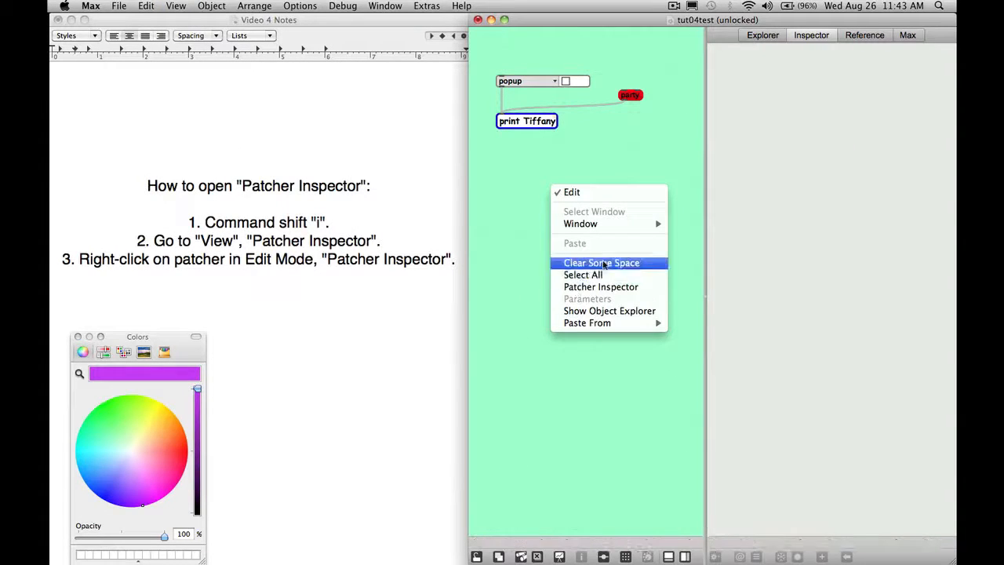
click(592, 288)
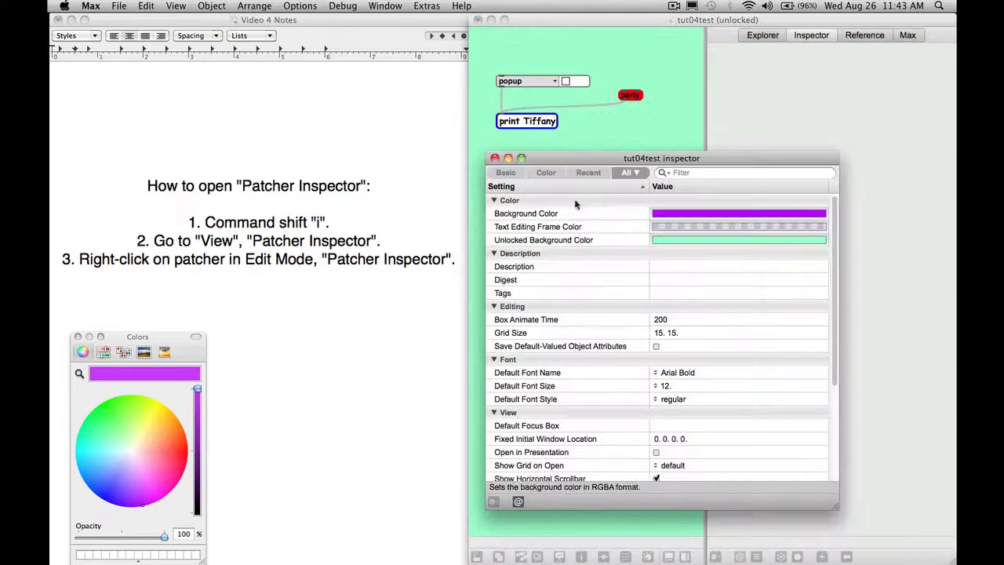
scroll(566, 255, down, 3)
scroll(566, 255, up, 3)
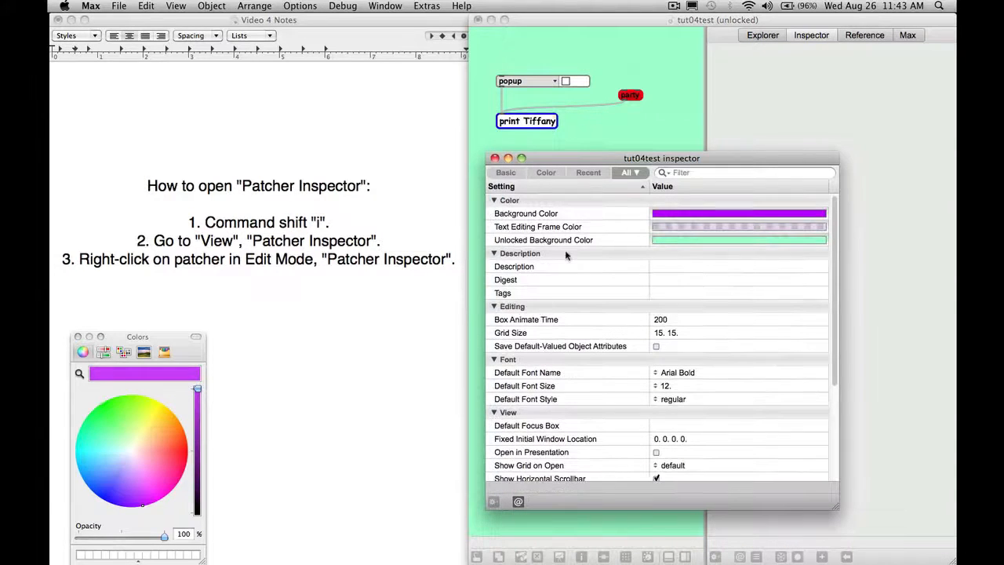
click(495, 157)
Step: Bring the notes to the passage introducing the panel object and close the Colors window
scroll(416, 186, down, 10)
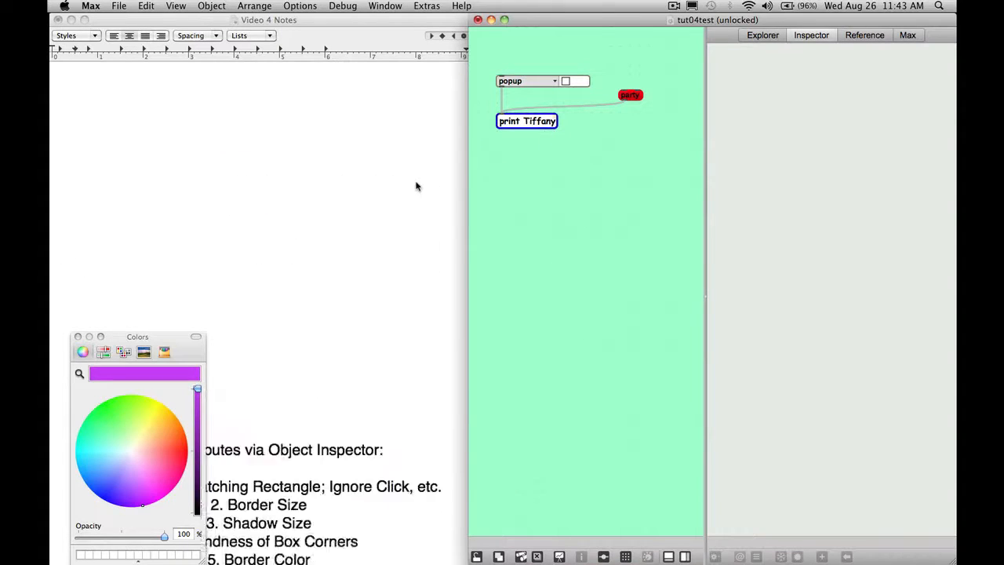
scroll(417, 185, up, 4)
click(77, 336)
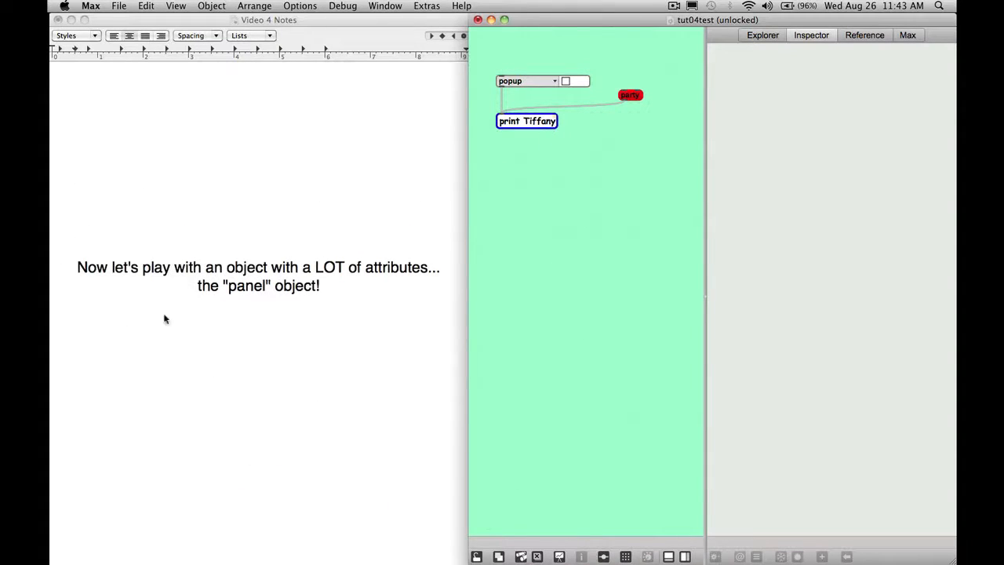
Step: Delete all objects from the patcher and enter panel in a new object box
drag(661, 174, 524, 72)
key(BackSpace)
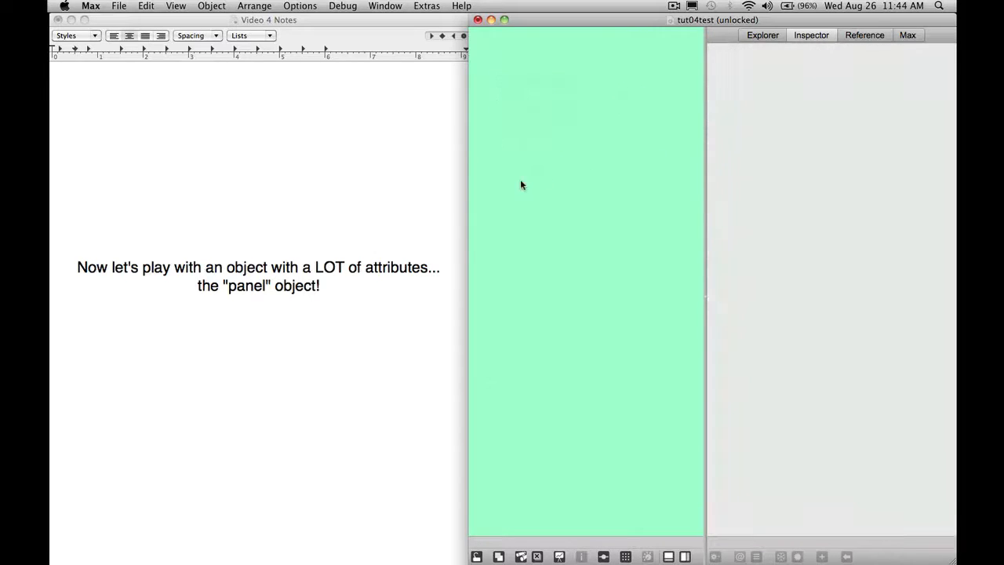
text(n)
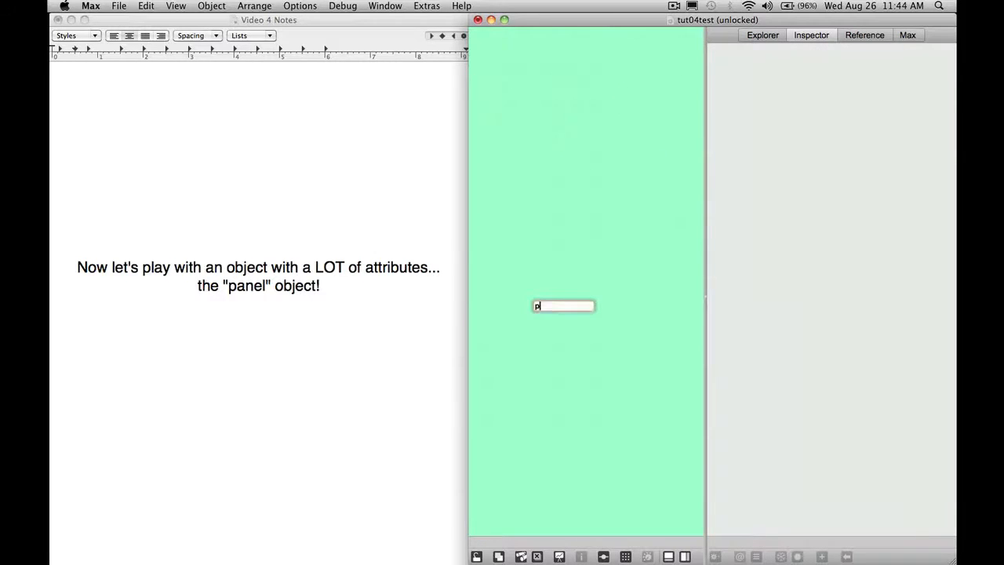
text(panel)
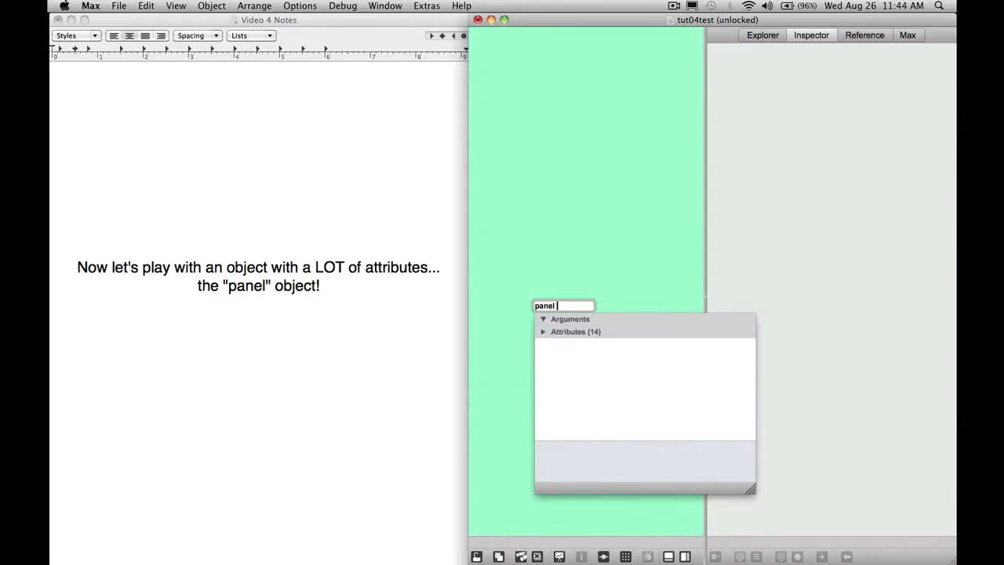
Step: Expand the panel object's attribute suggestions and look through the available attributes
click(542, 331)
scroll(621, 368, down, 3)
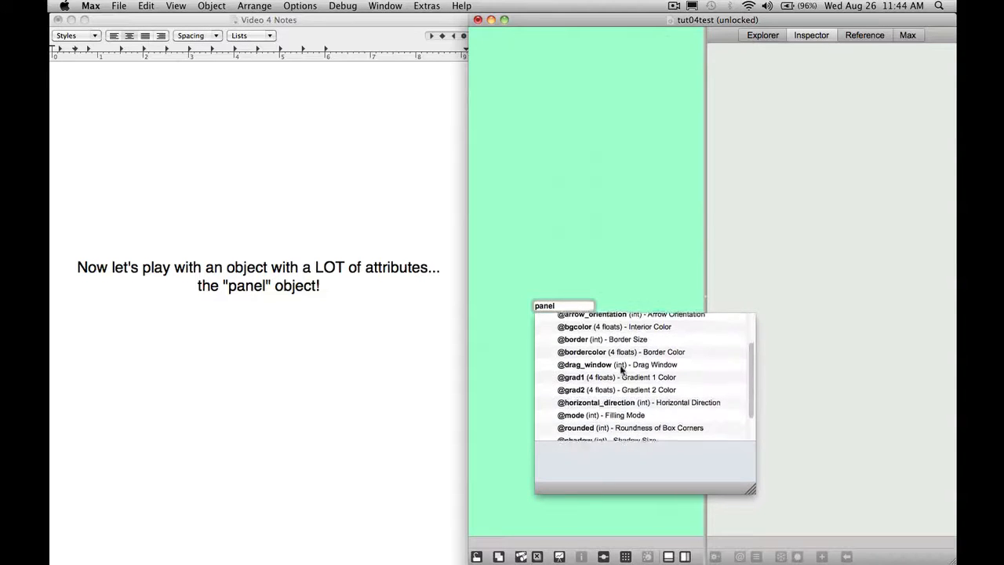
scroll(621, 369, down, 2)
scroll(621, 369, up, 5)
scroll(620, 364, down, 5)
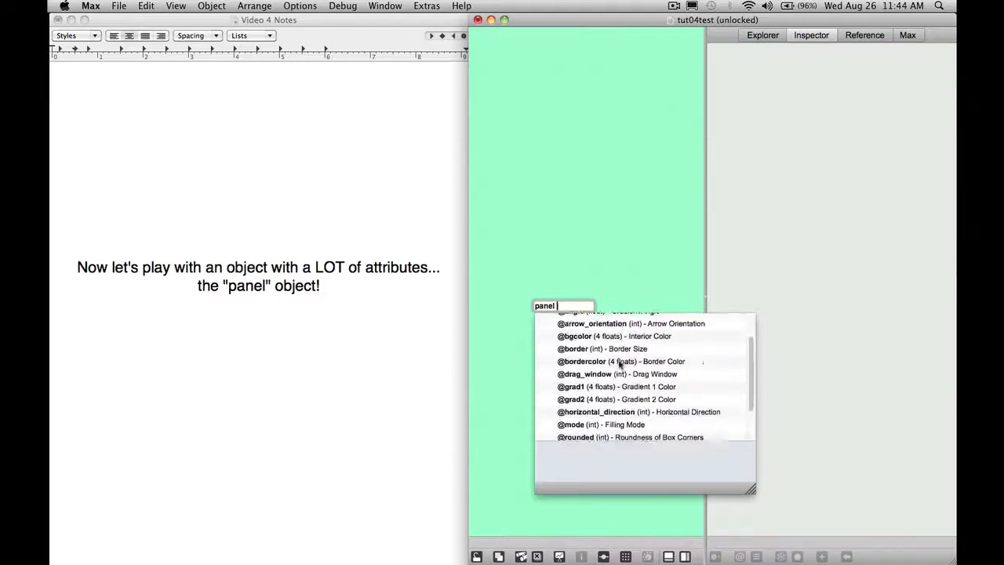
text(@)
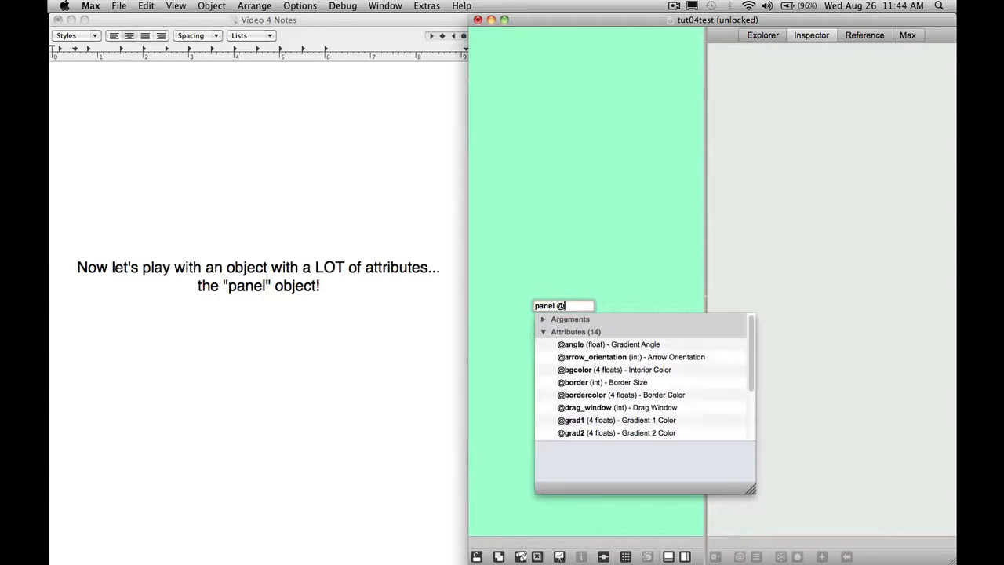
text(ar)
key(BackSpace)
key(BackSpace)
text(shape)
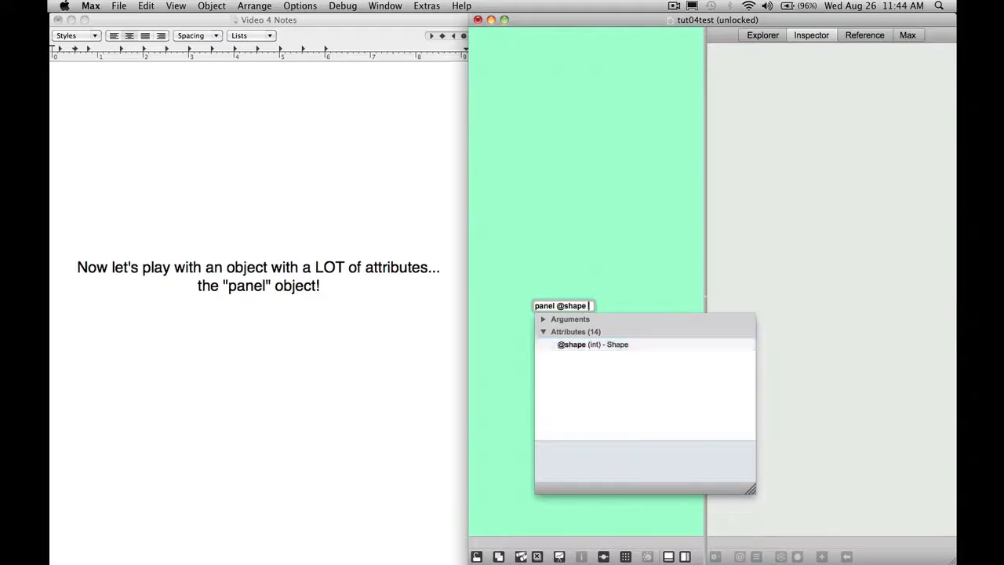
key(BackSpace)
key(BackSpace)
key(BackSpace)
key(BackSpace)
key(BackSpace)
key(BackSpace)
key(BackSpace)
key(BackSpace)
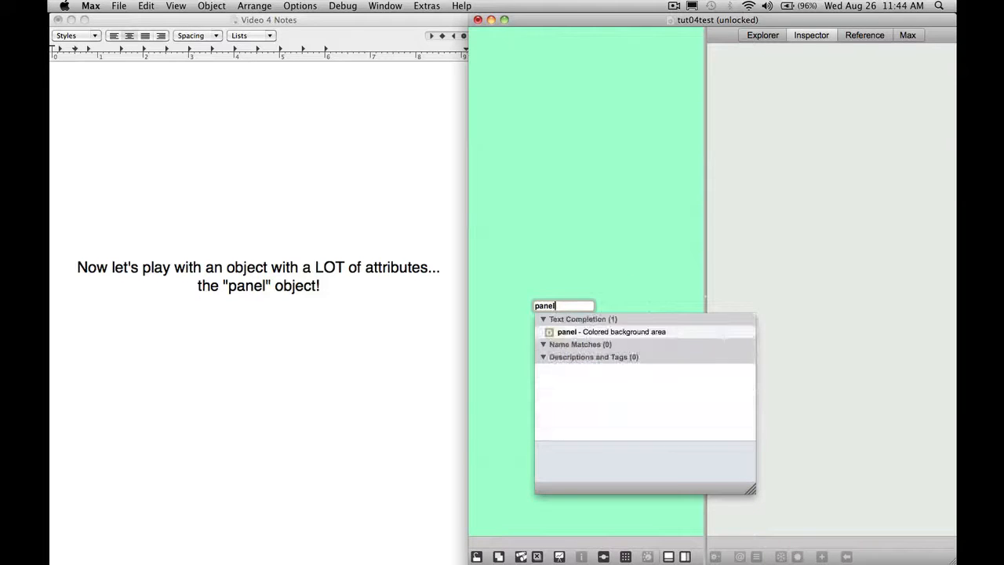
Step: Create the panel object without arguments or attributes and show its settings in the Inspector
key(Return)
click(568, 259)
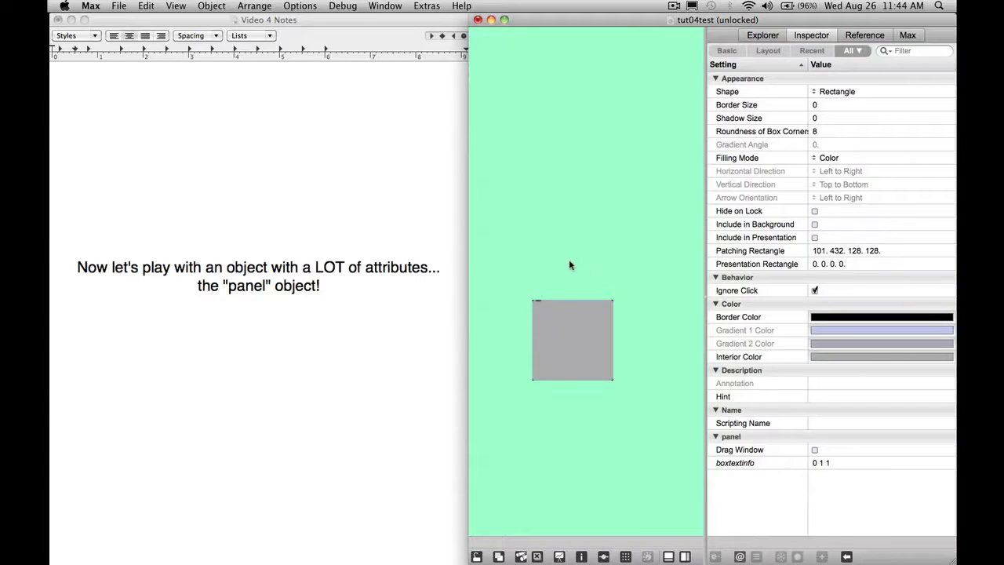
Step: Create an attrui object in the patcher just above the panel
click(572, 370)
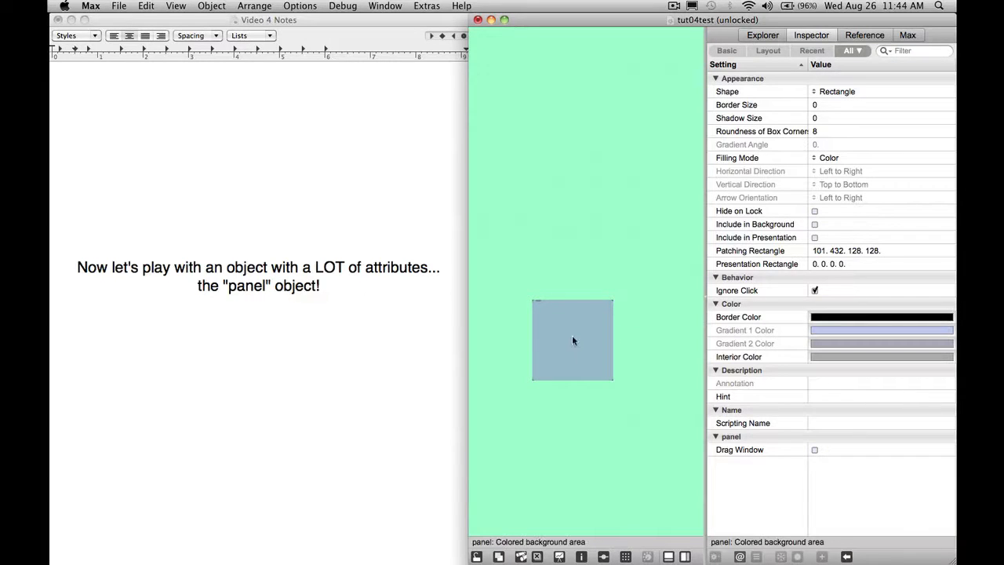
double_click(553, 262)
text(attrui)
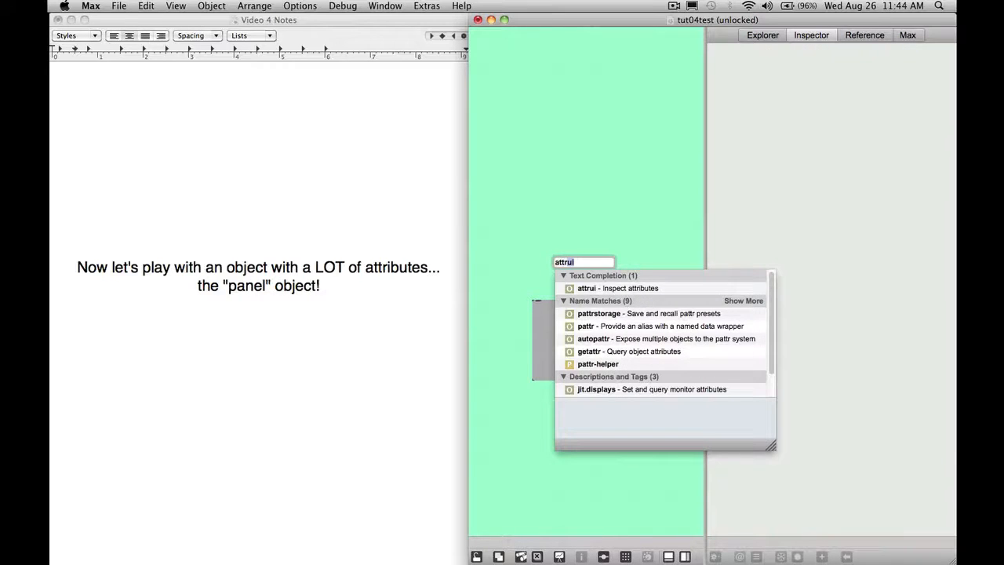
key(Return)
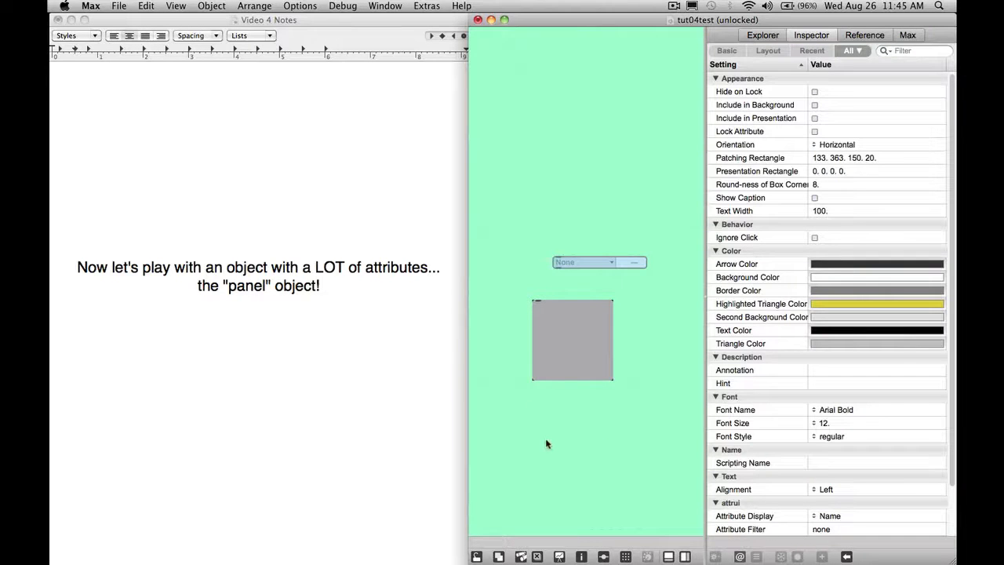
Step: List the panel's attribute suggestions by entering panel @ in a new object box below it, and delete the resulting second panel
double_click(544, 433)
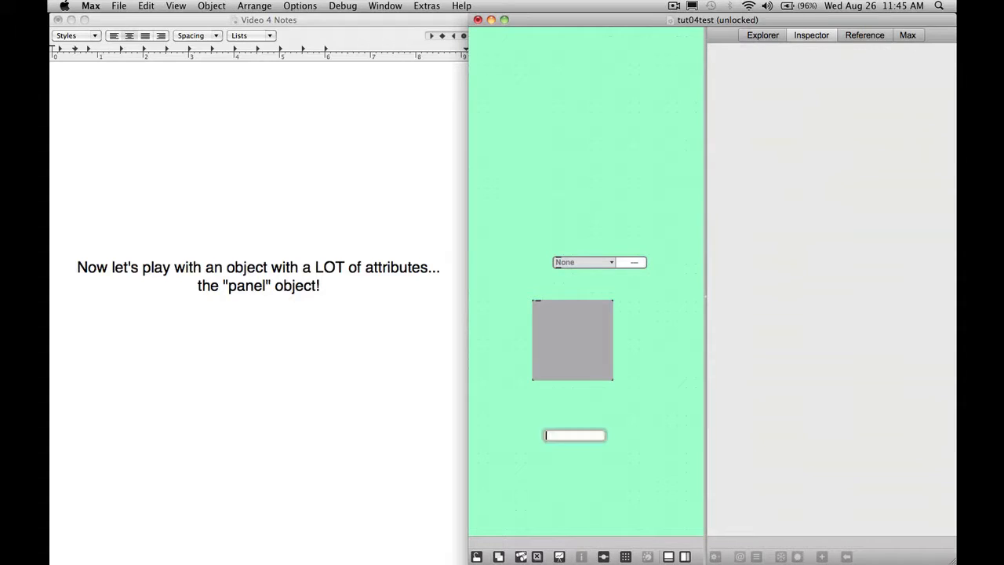
text(panel @)
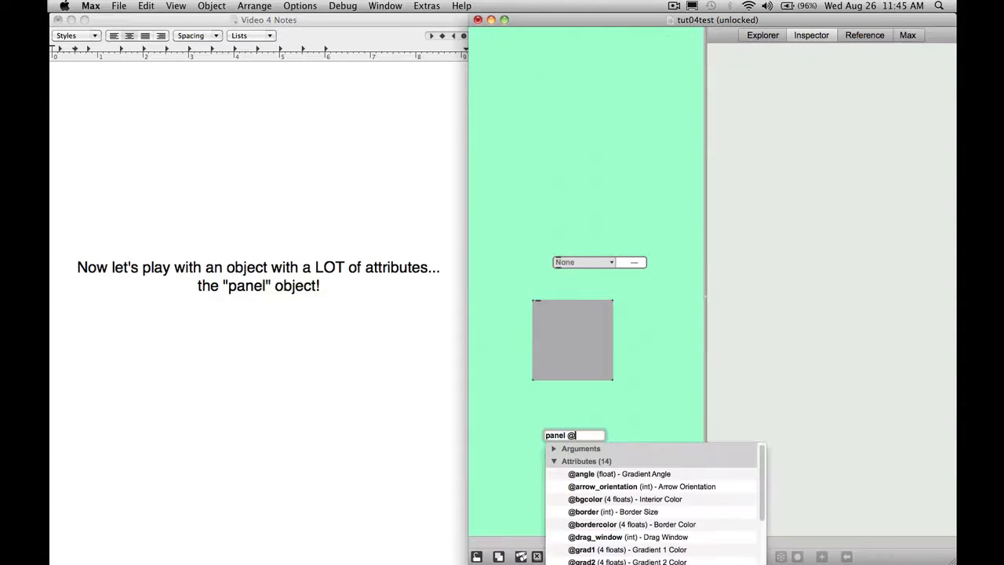
click(591, 408)
click(559, 444)
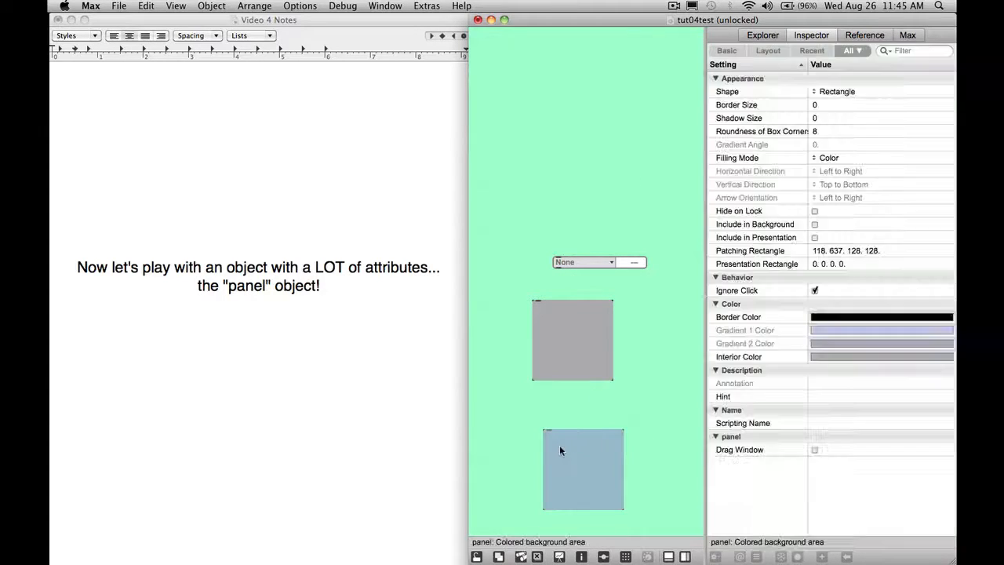
key(Delete)
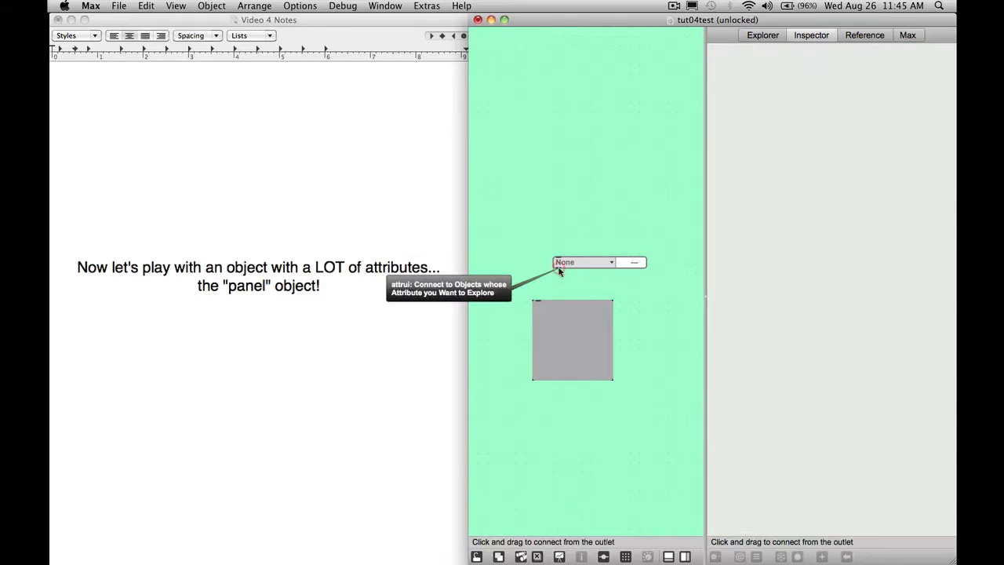
Step: Connect the attrui outlet to the panel's inlet and look through attrui's attribute list with the patcher locked
drag(559, 271, 538, 299)
key(super+e)
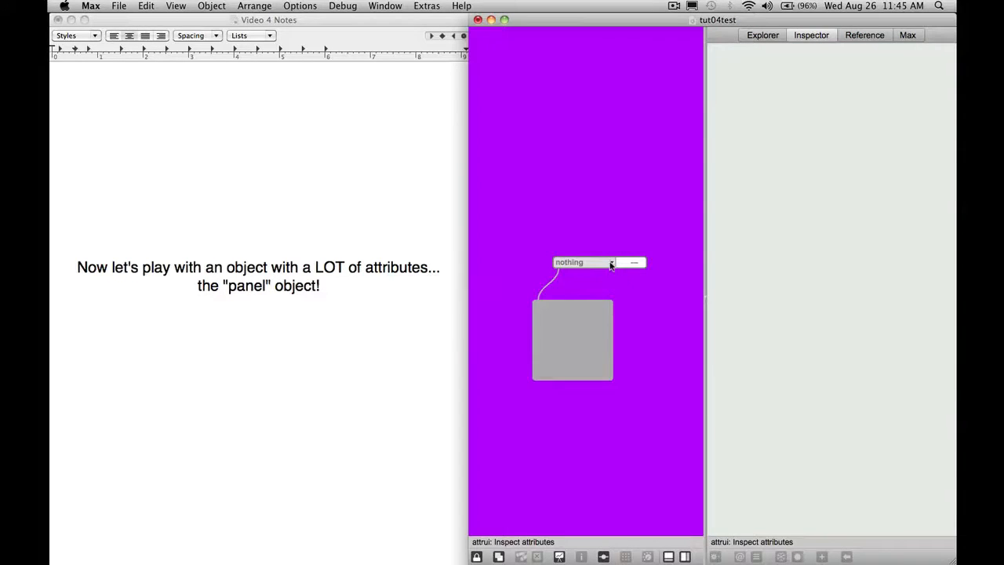
click(611, 263)
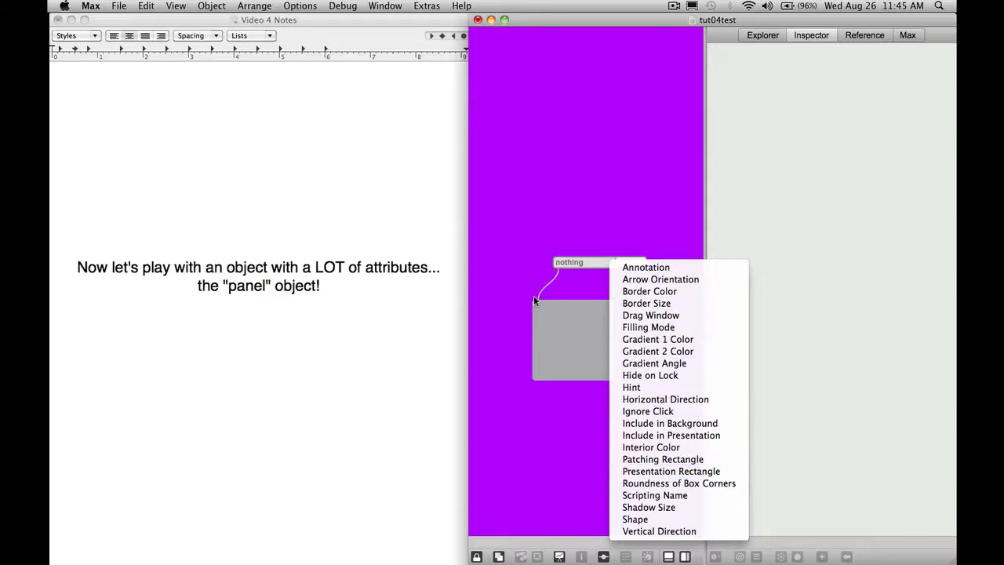
click(515, 273)
key(super+e)
Step: Show the unlocked panel's settings in the Inspector, bring the notes to the panel attributes list, and point out Hide on Lock
click(541, 333)
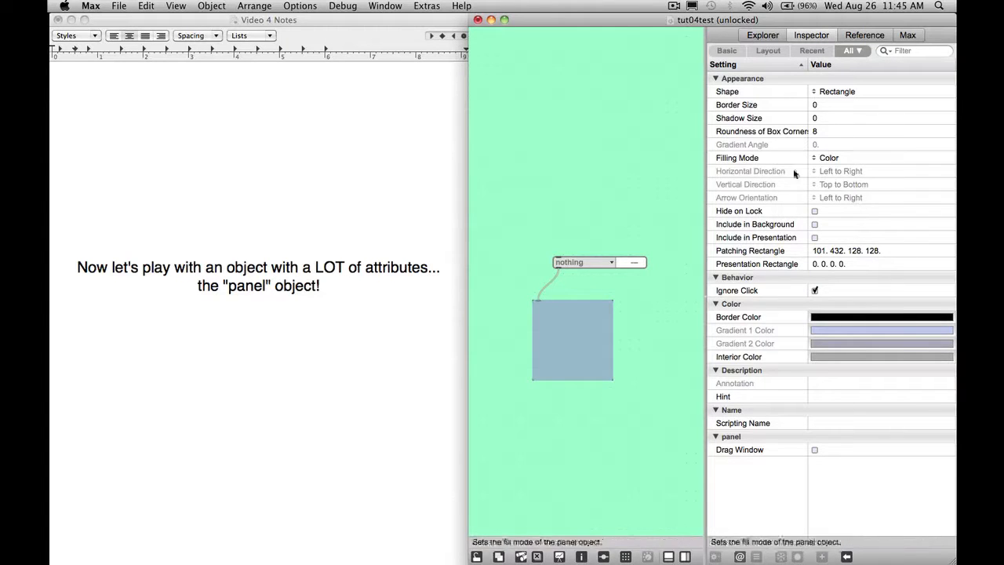
scroll(366, 269, down, 10)
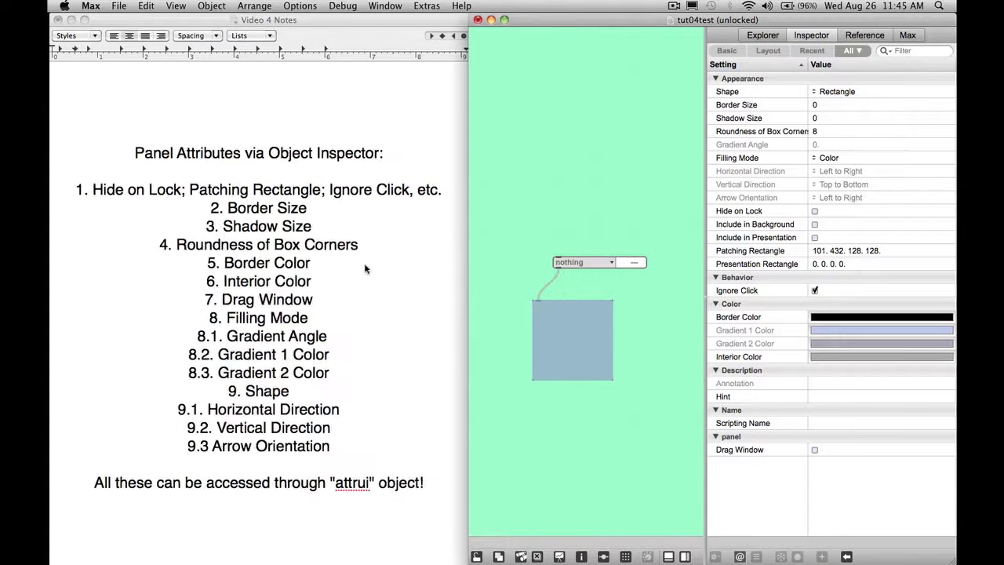
click(814, 214)
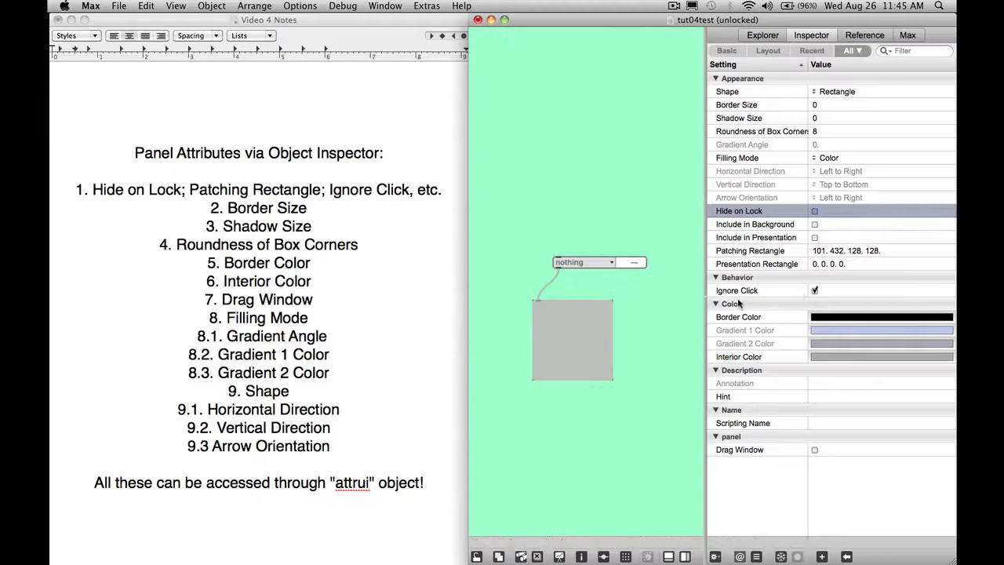
Step: Try a border size of 10 on the panel, and settle on border size 4 with shadow size -8
click(813, 105)
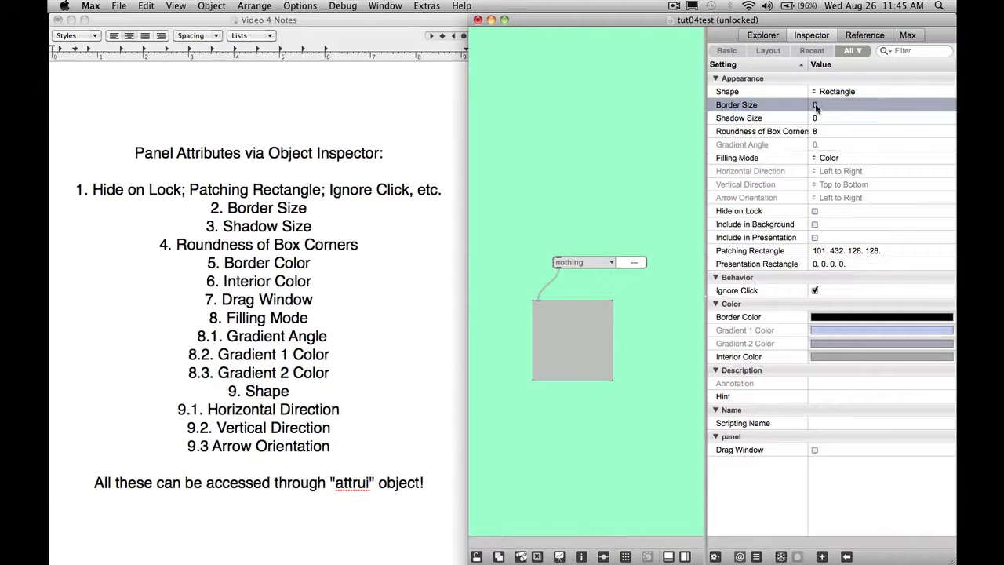
click(859, 106)
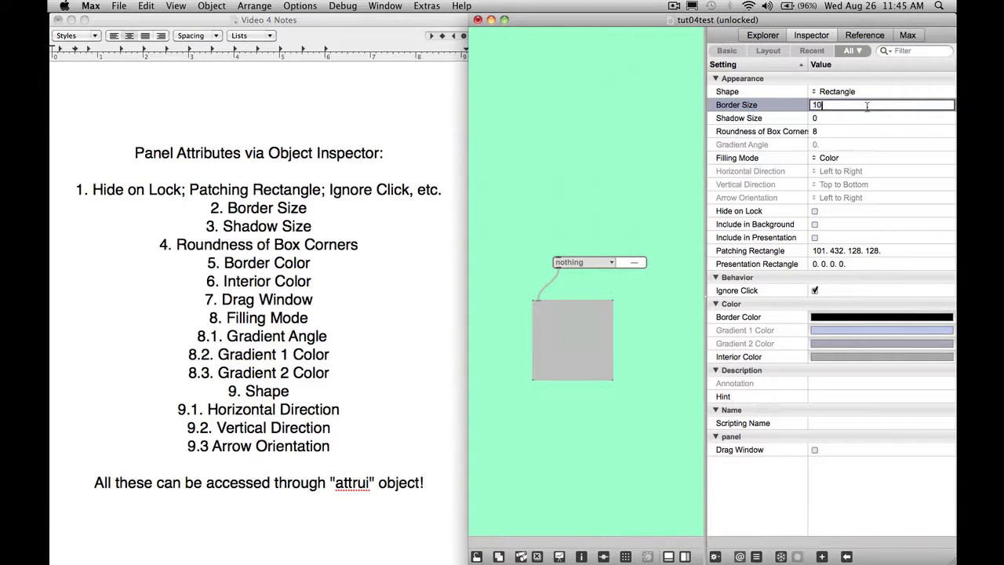
key(Return)
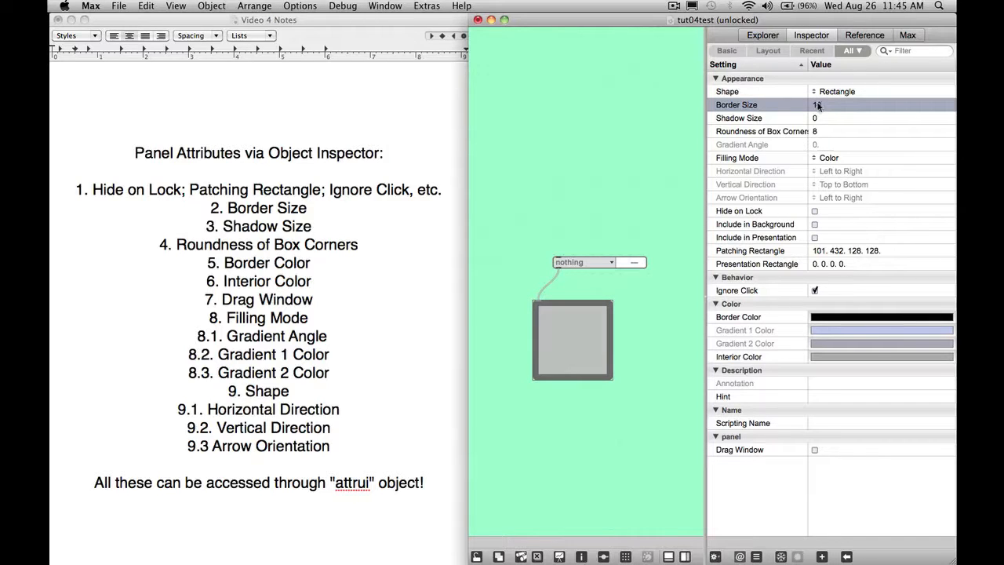
drag(816, 104, 814, 133)
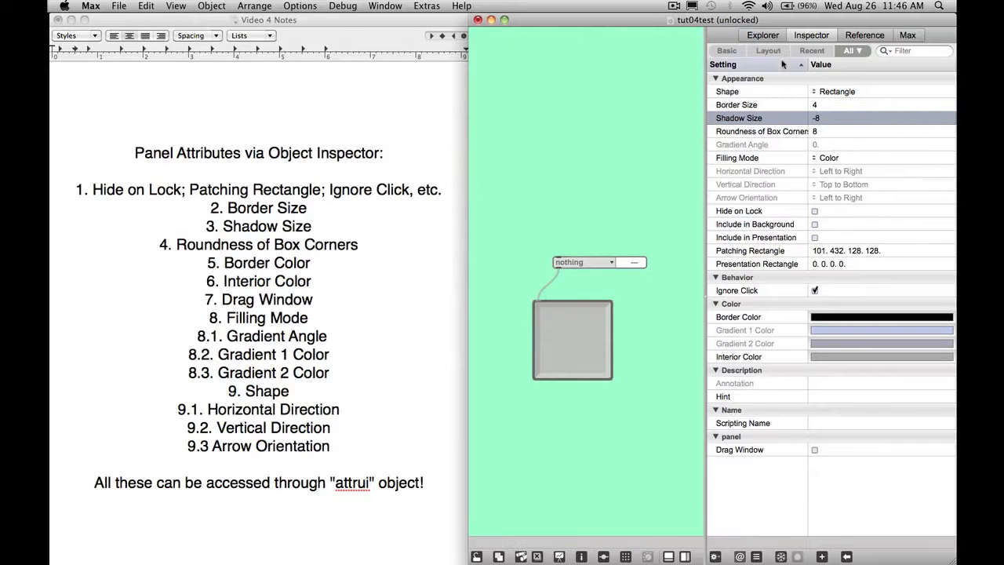
Step: Set the panel's shadow size to 0 and its box corner roundness to 65, after trying a roundness of 98
click(815, 131)
mouse_move(815, 131)
mouse_down()
mouse_move(814, 109)
mouse_move(817, 119)
mouse_up()
click(817, 119)
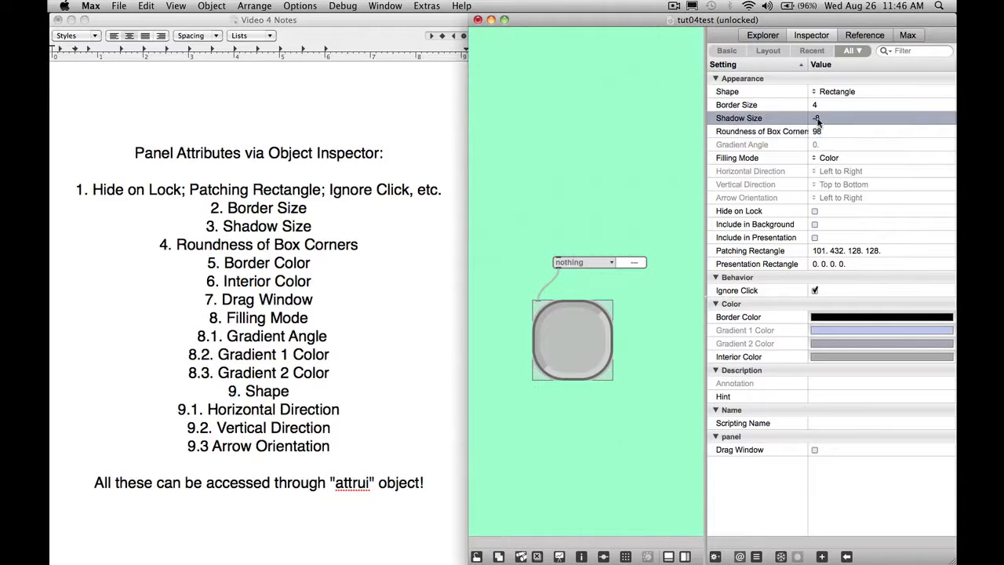
key(Tab)
click(817, 119)
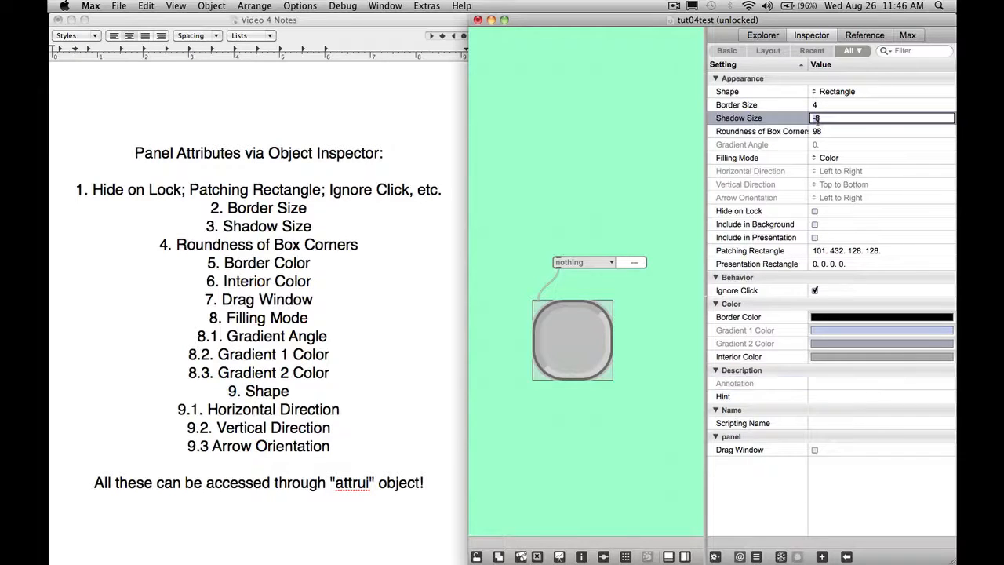
text(0)
key(Return)
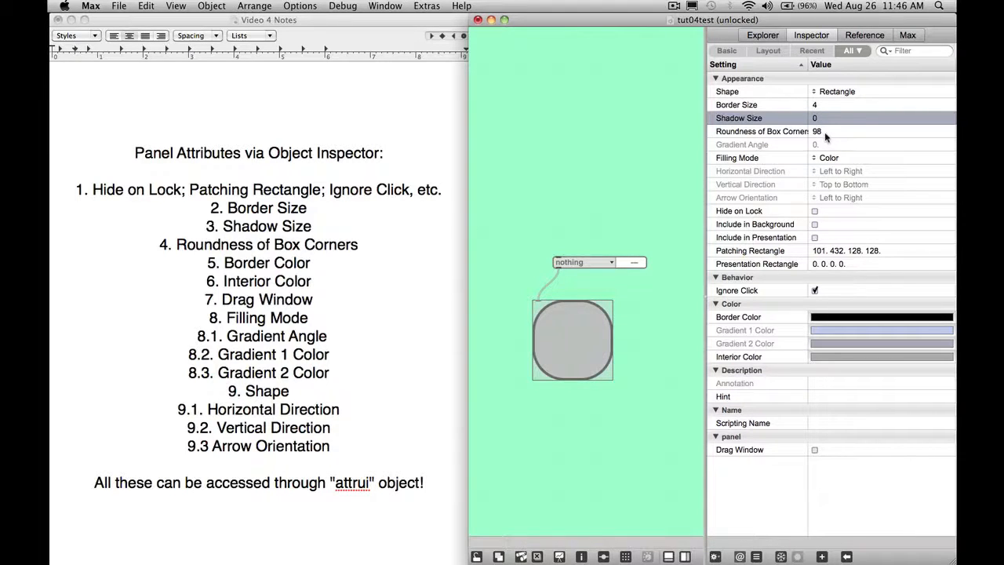
drag(823, 133, 816, 160)
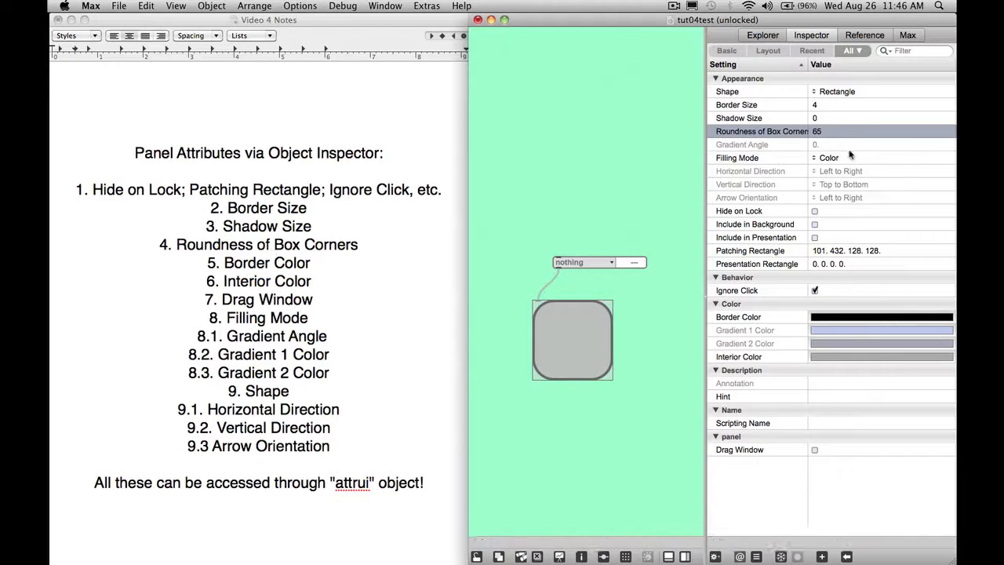
Step: Change the panel's border color to white and its interior color to dark blue, and close the Colors window
click(881, 317)
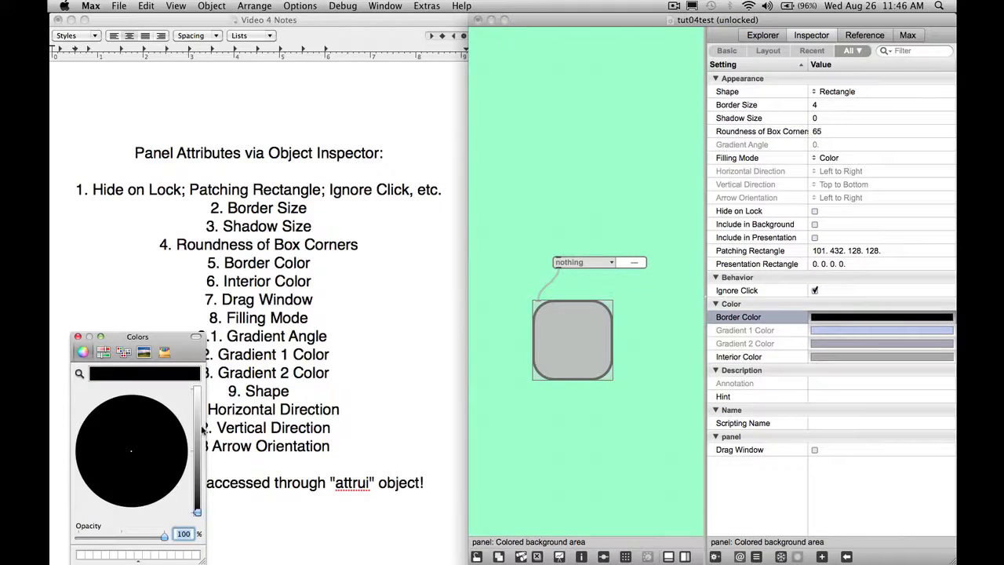
drag(199, 430, 196, 387)
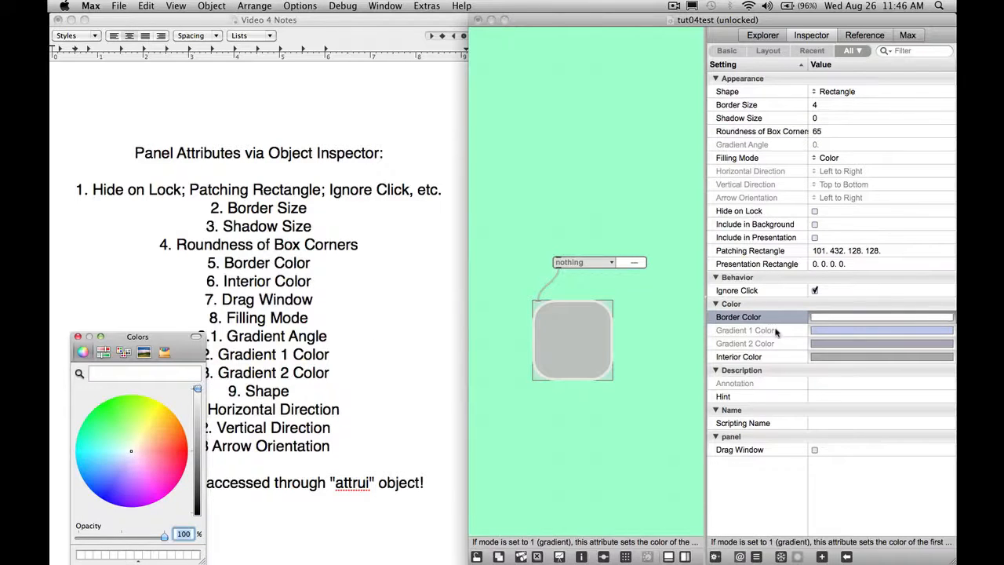
click(834, 355)
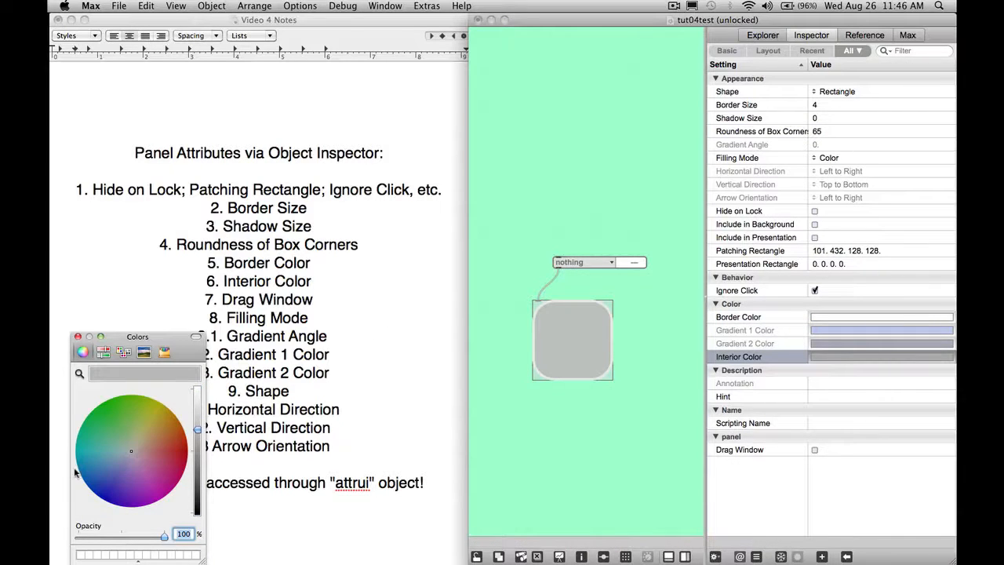
drag(115, 451, 95, 514)
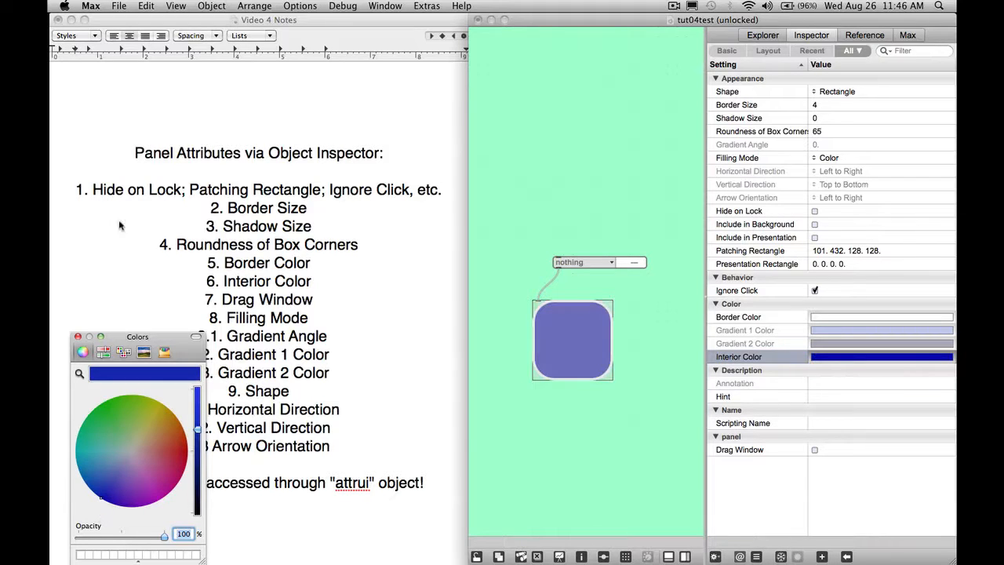
click(78, 336)
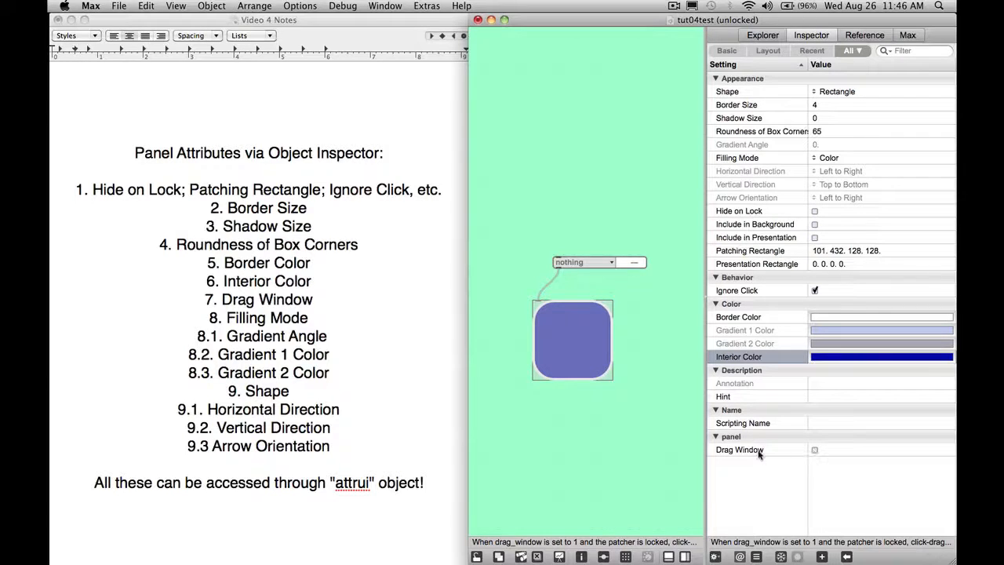
Step: Open the Clue window to read the Drag Window attribute's description, and close it
click(385, 5)
click(404, 120)
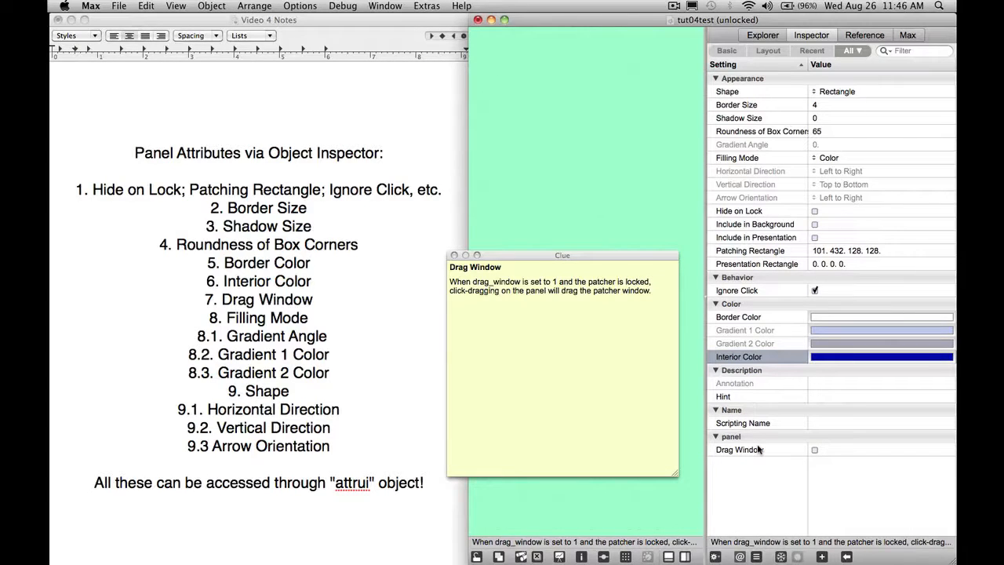
click(454, 256)
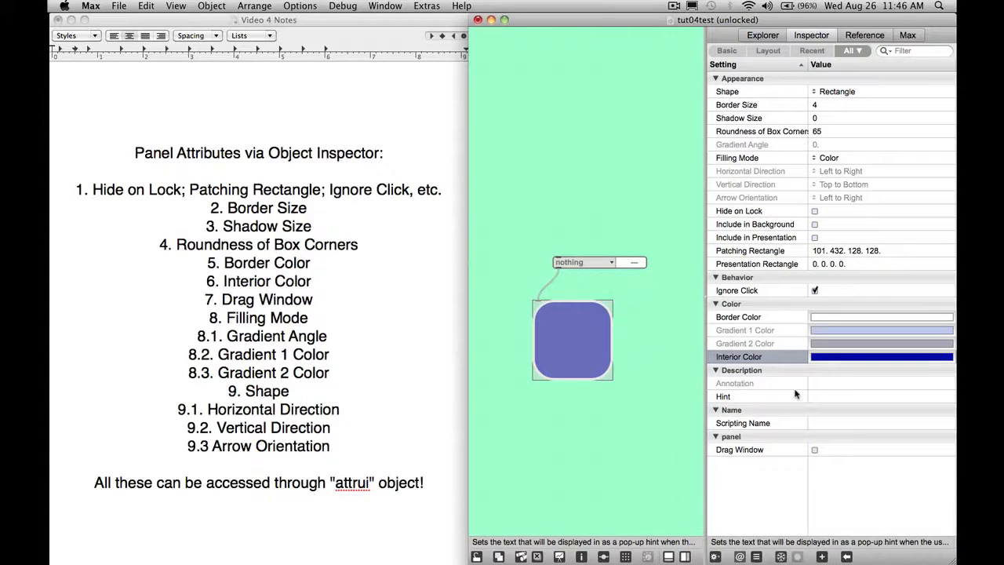
Step: Turn on Drag Window for the panel, trying Ignore Click on and leaving it off
click(814, 450)
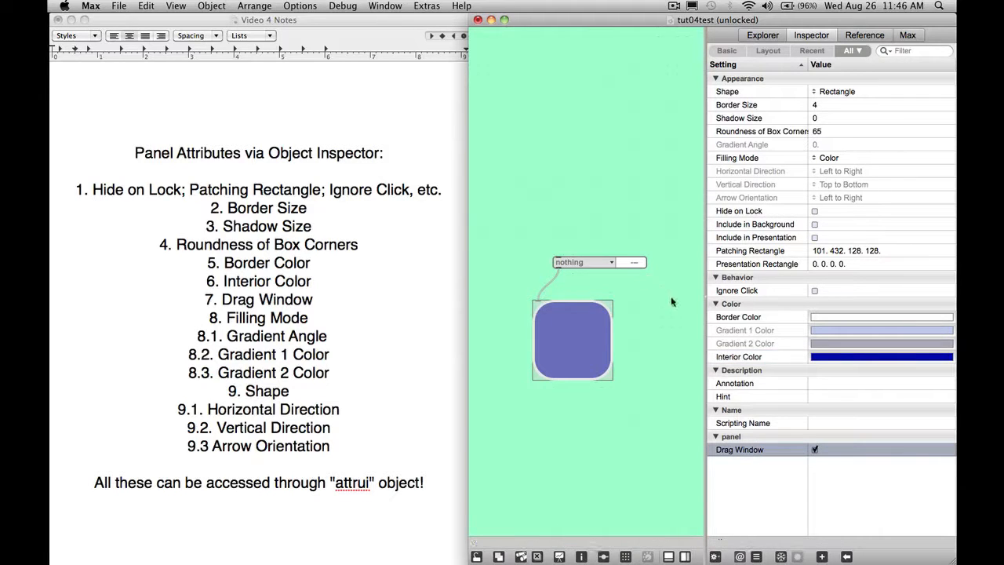
click(814, 290)
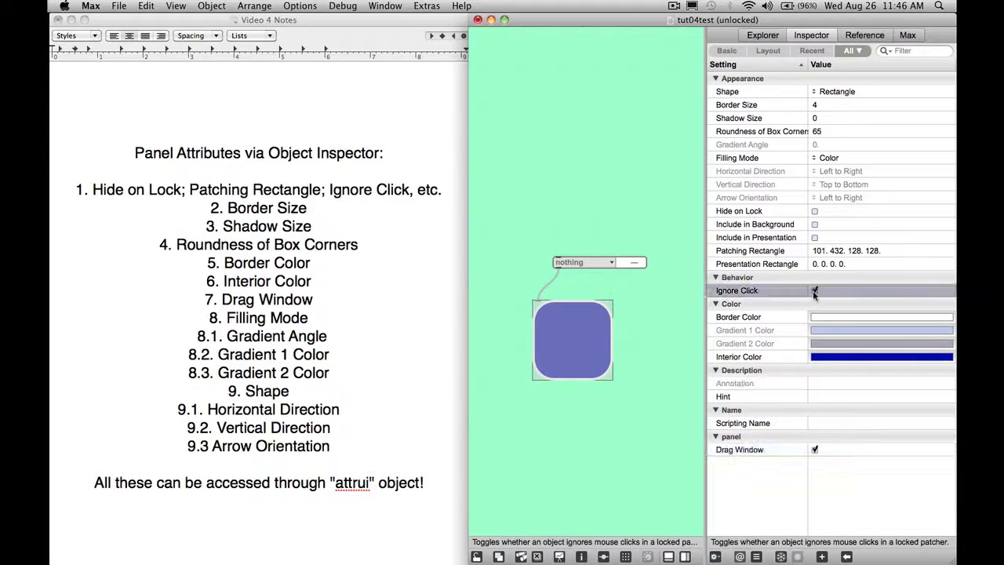
click(814, 449)
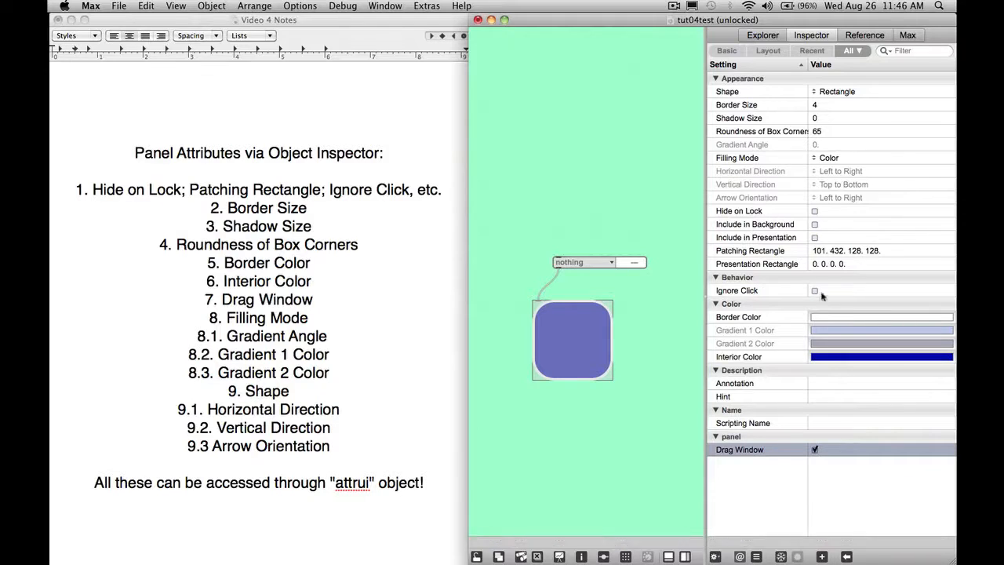